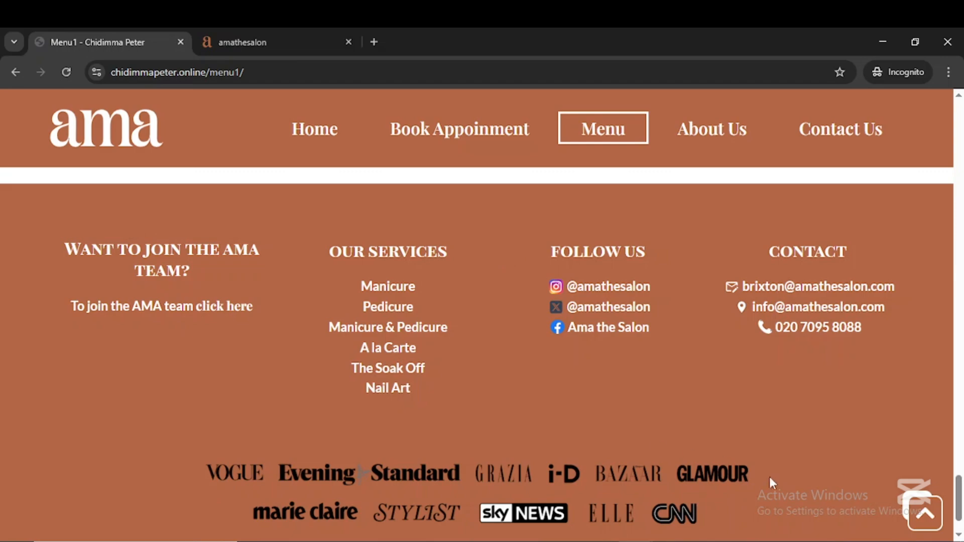
Switch to the WordPress admin window, go to adding a new plugin, and search the plugin directory for "ultimate"
{"action": "left_click", "coordinate": [560, 491]}
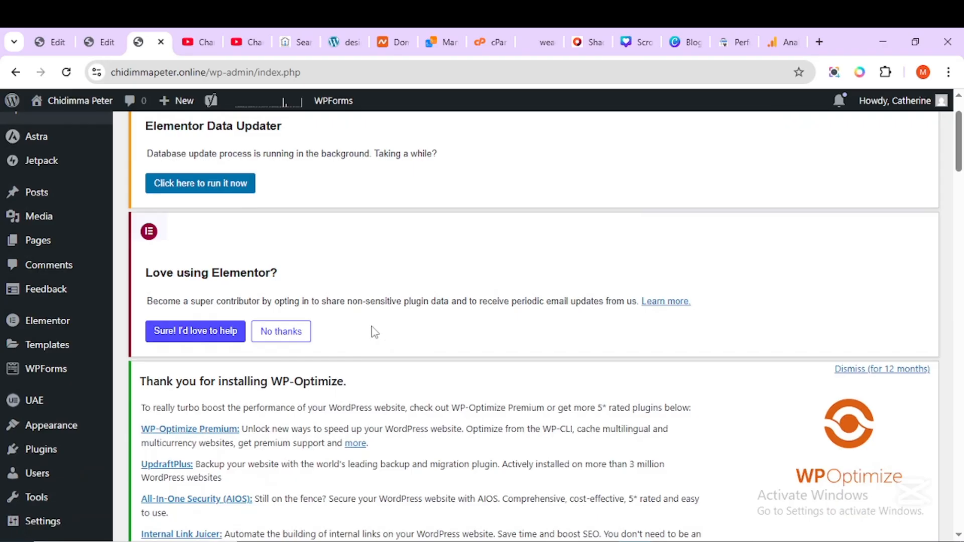
{"action": "scroll", "coordinate": [189, 329], "scroll_direction": "down", "scroll_amount": 1}
{"action": "scroll", "coordinate": [189, 328], "scroll_direction": "down", "scroll_amount": 1}
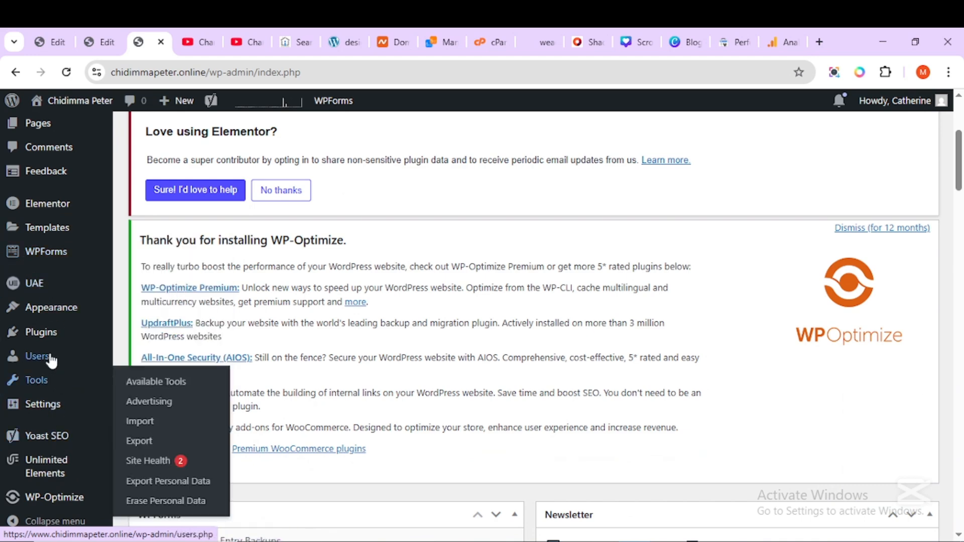
{"action": "mouse_move", "coordinate": [15, 308]}
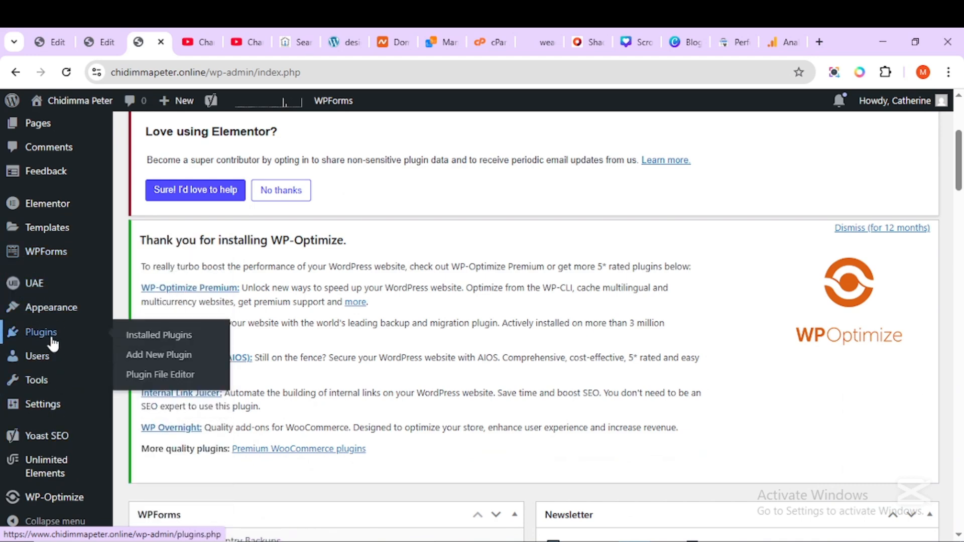
{"action": "left_click", "coordinate": [91, 329]}
{"action": "left_click", "coordinate": [52, 517]}
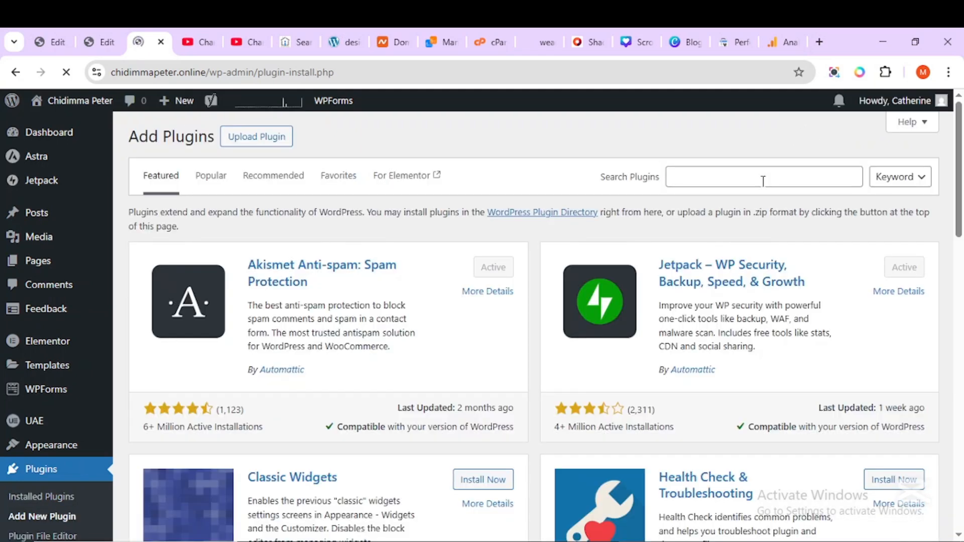
{"action": "left_click", "coordinate": [752, 182]}
{"action": "type", "text": "ultimate"}
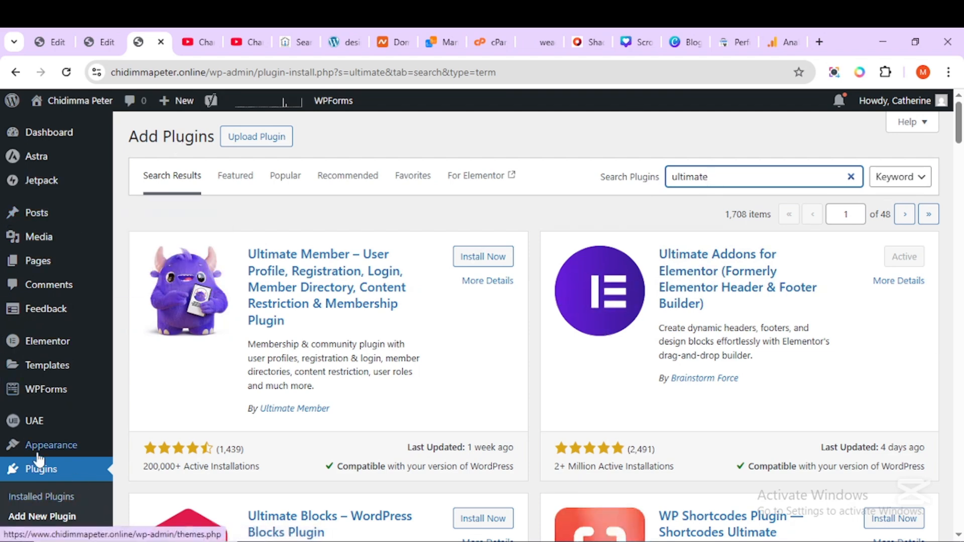
Create a new template in UAE's Header & Footer Builder, titled "Footer tutorial", with Footer as the template type
{"action": "mouse_move", "coordinate": [30, 431]}
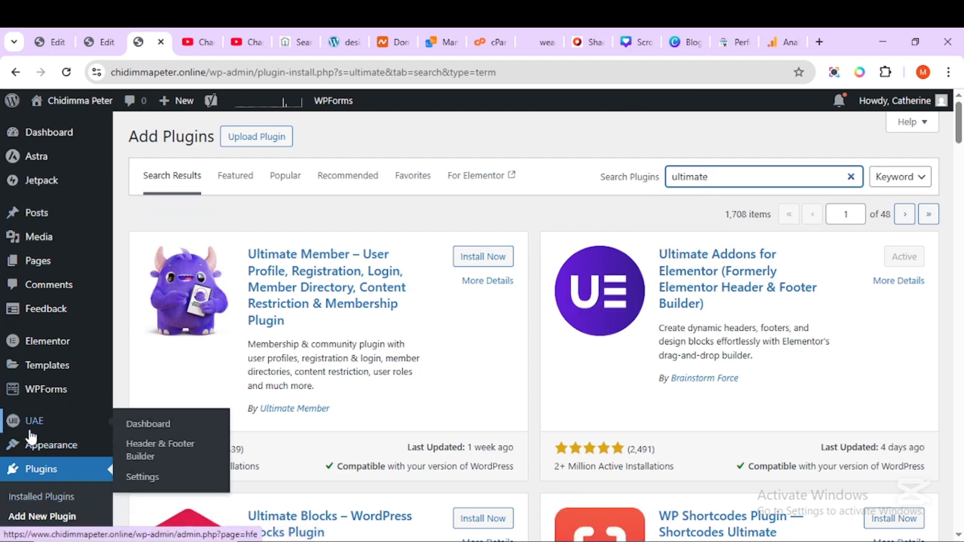
{"action": "left_click", "coordinate": [173, 454]}
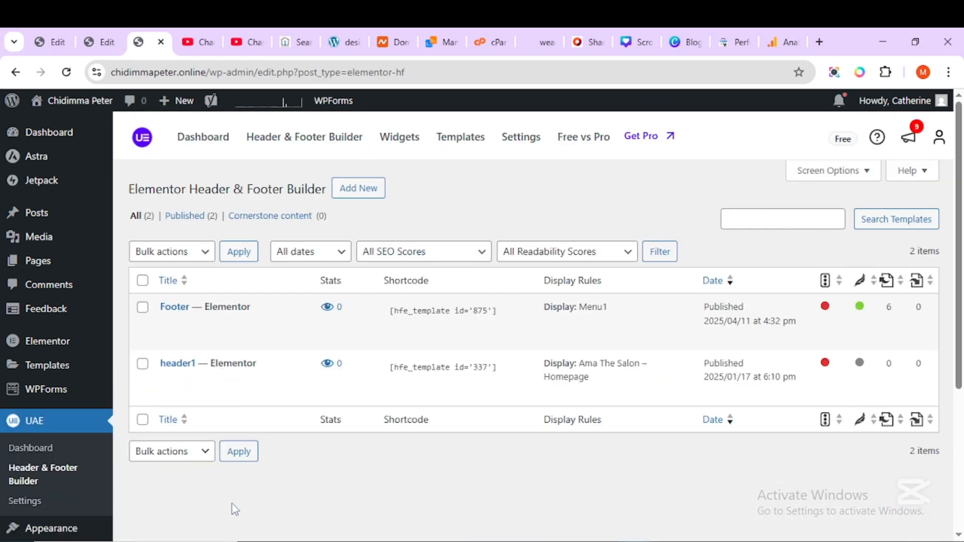
{"action": "left_click", "coordinate": [356, 189]}
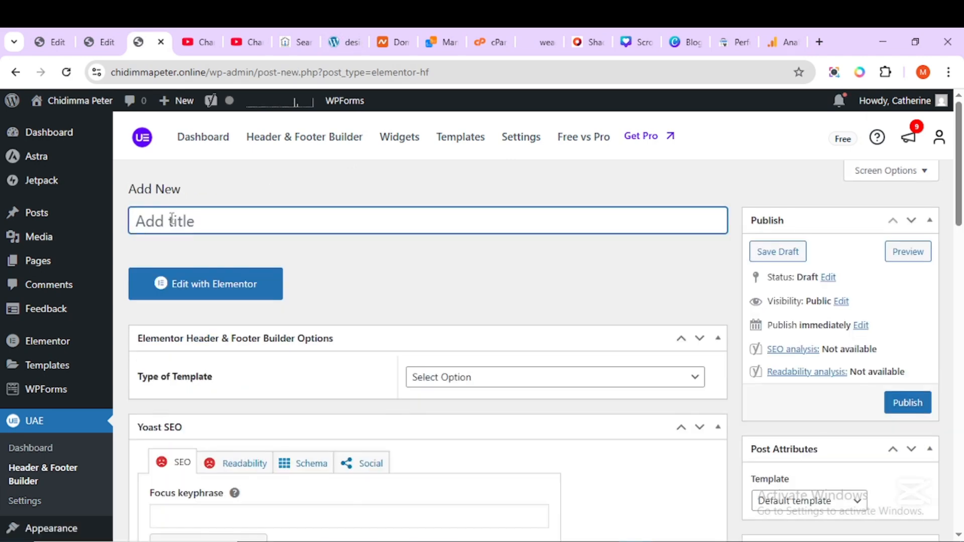
{"action": "type", "text": "Footer tutorial"}
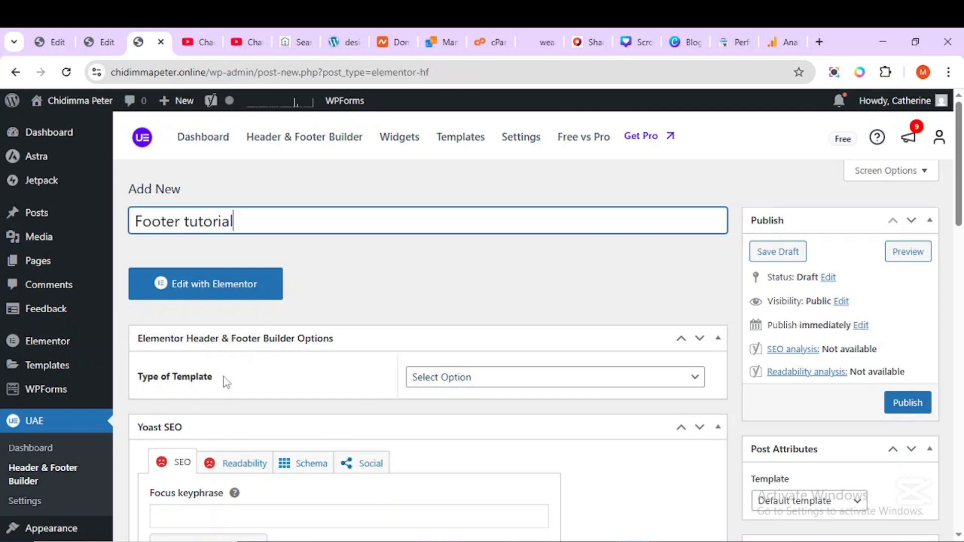
{"action": "left_click", "coordinate": [635, 390]}
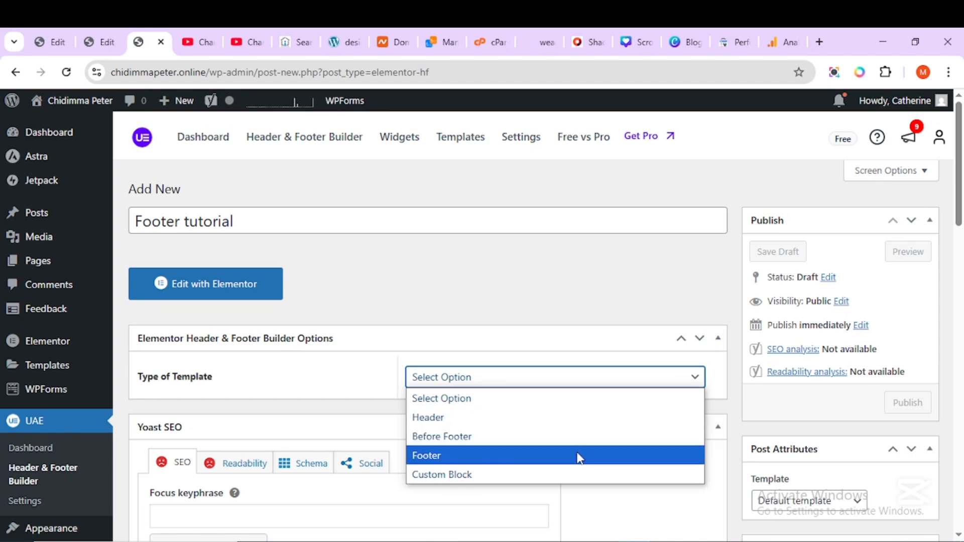
{"action": "left_click", "coordinate": [579, 456]}
Set the footer template's Display On rule to "Specific Pages / Posts / Taxonomies, etc."
{"action": "scroll", "coordinate": [502, 402], "scroll_direction": "down", "scroll_amount": 1}
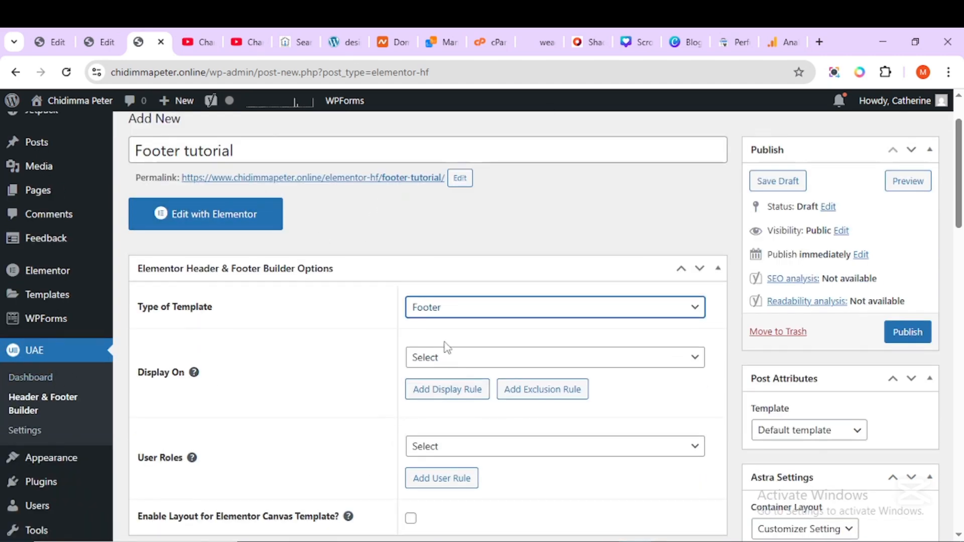
{"action": "left_click", "coordinate": [661, 364]}
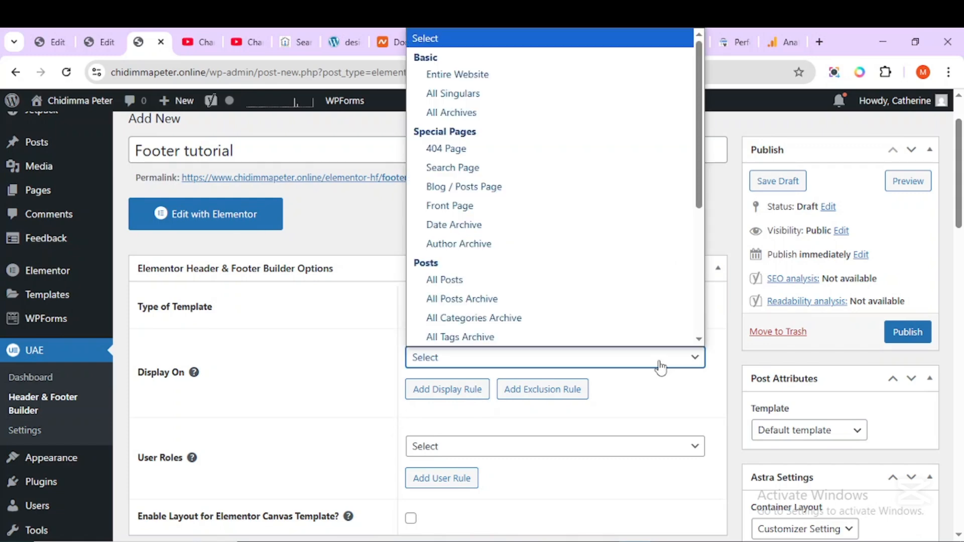
{"action": "scroll", "coordinate": [517, 326], "scroll_direction": "down", "scroll_amount": 5}
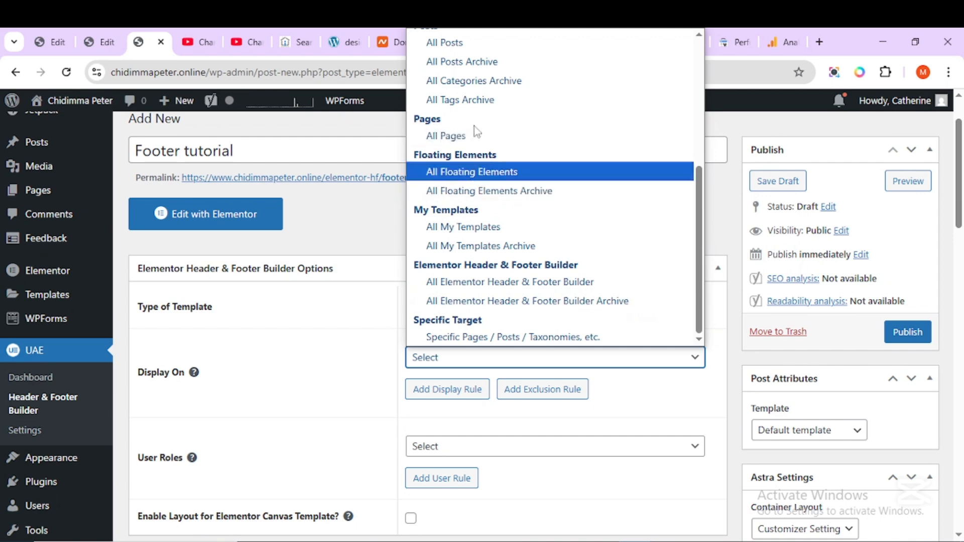
{"action": "scroll", "coordinate": [492, 321], "scroll_direction": "up", "scroll_amount": 5}
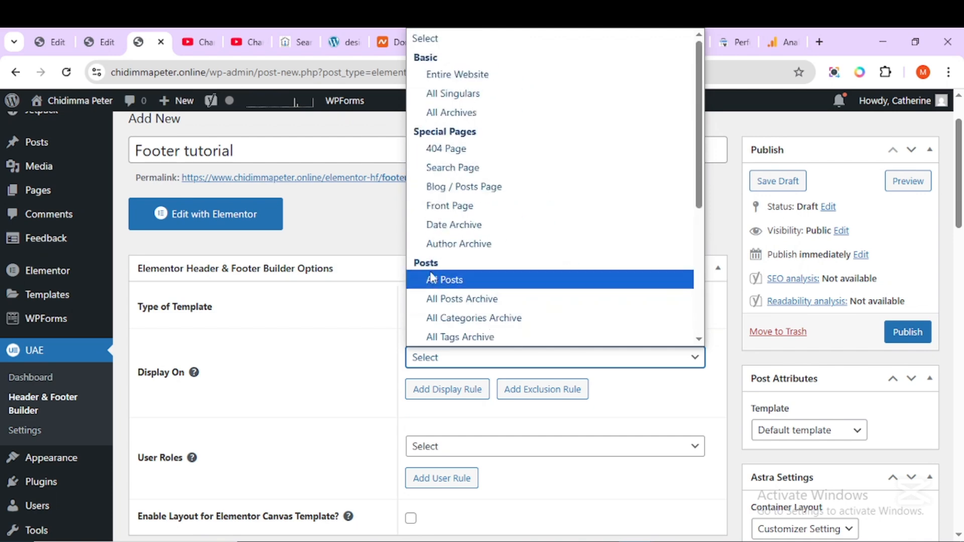
{"action": "scroll", "coordinate": [426, 276], "scroll_direction": "down", "scroll_amount": 5}
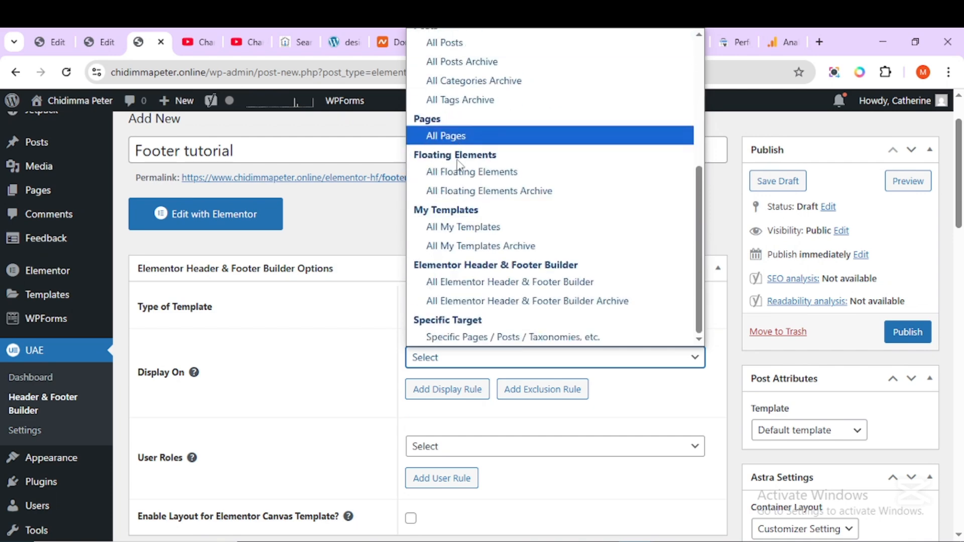
{"action": "scroll", "coordinate": [461, 176], "scroll_direction": "up", "scroll_amount": 5}
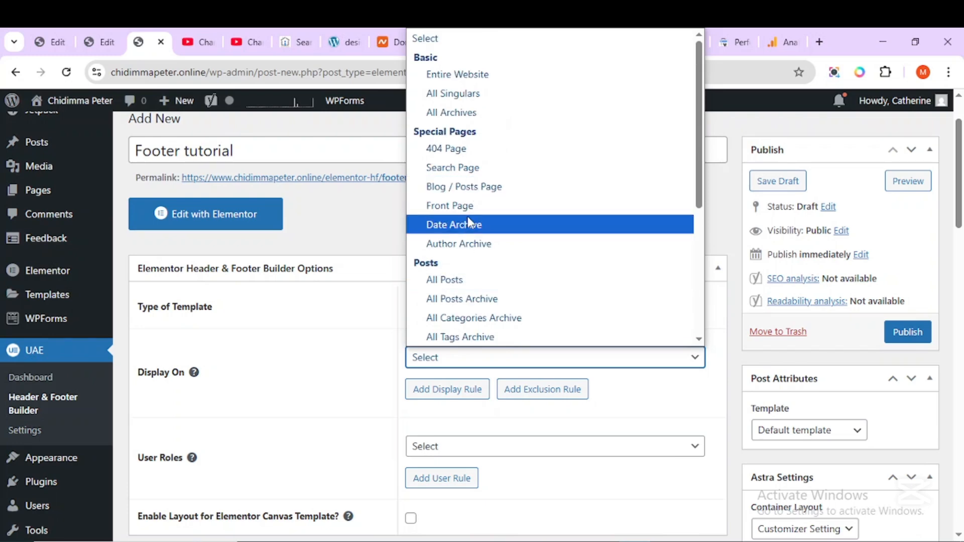
{"action": "scroll", "coordinate": [475, 275], "scroll_direction": "down", "scroll_amount": 1}
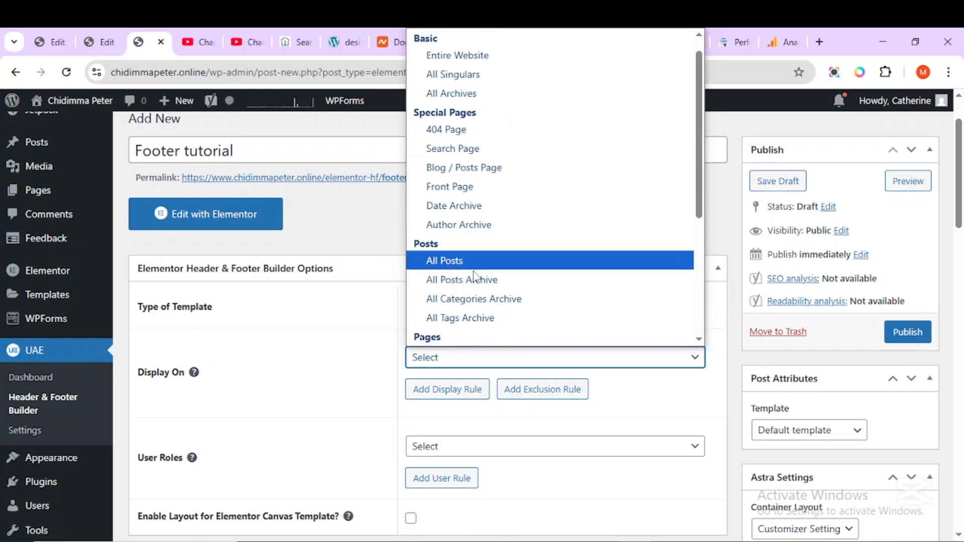
{"action": "scroll", "coordinate": [474, 275], "scroll_direction": "down", "scroll_amount": 4}
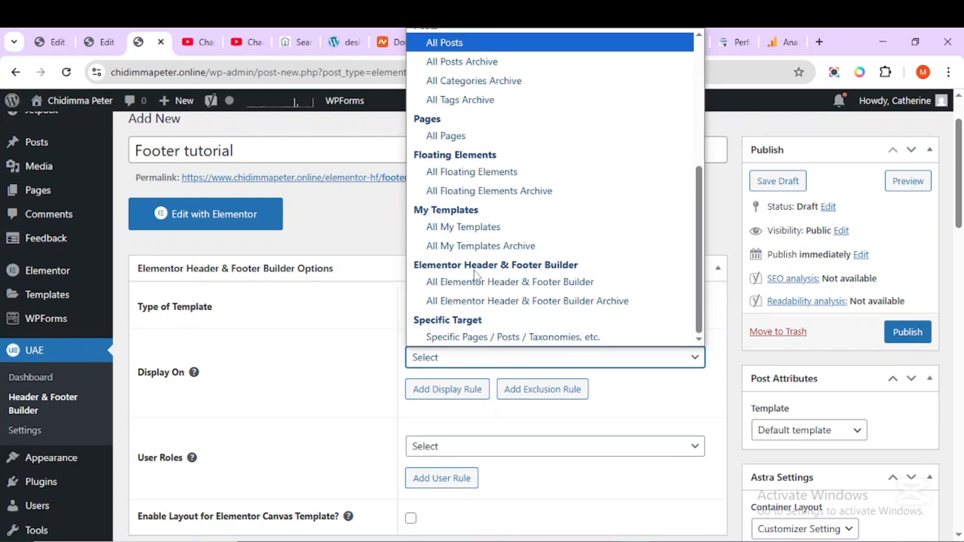
{"action": "left_click", "coordinate": [554, 336]}
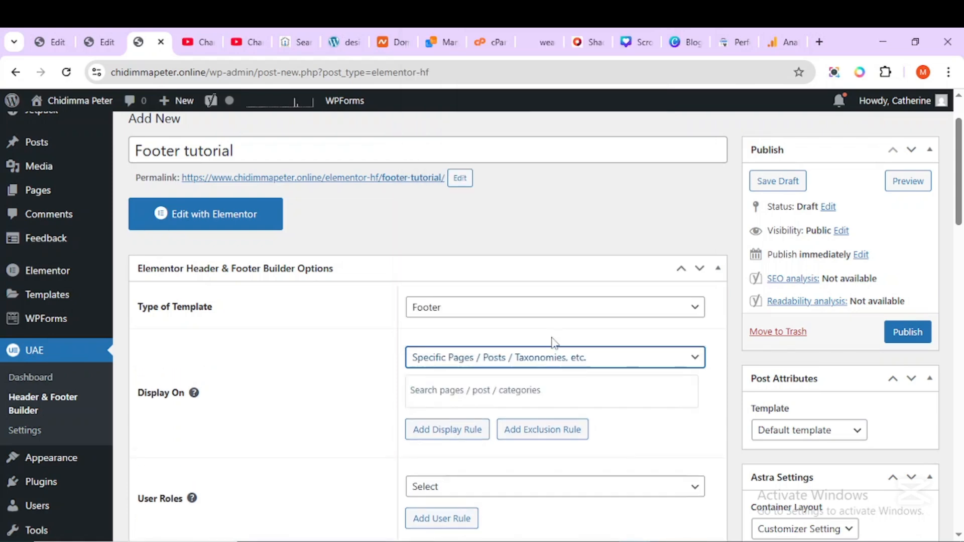
Search the Display On targets for "contact" and add the Contact Us1 page
{"action": "left_click", "coordinate": [492, 390]}
{"action": "left_click", "coordinate": [547, 400]}
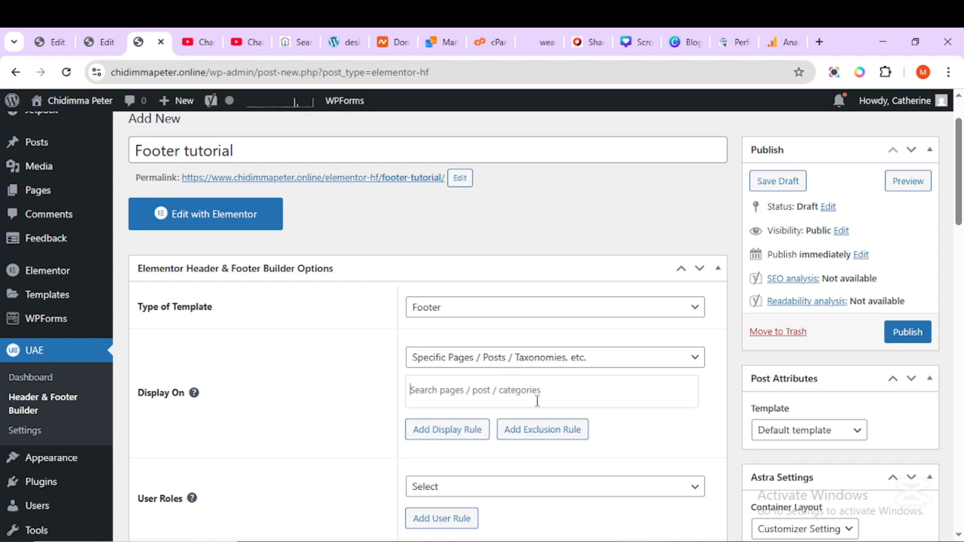
{"action": "left_click", "coordinate": [537, 401]}
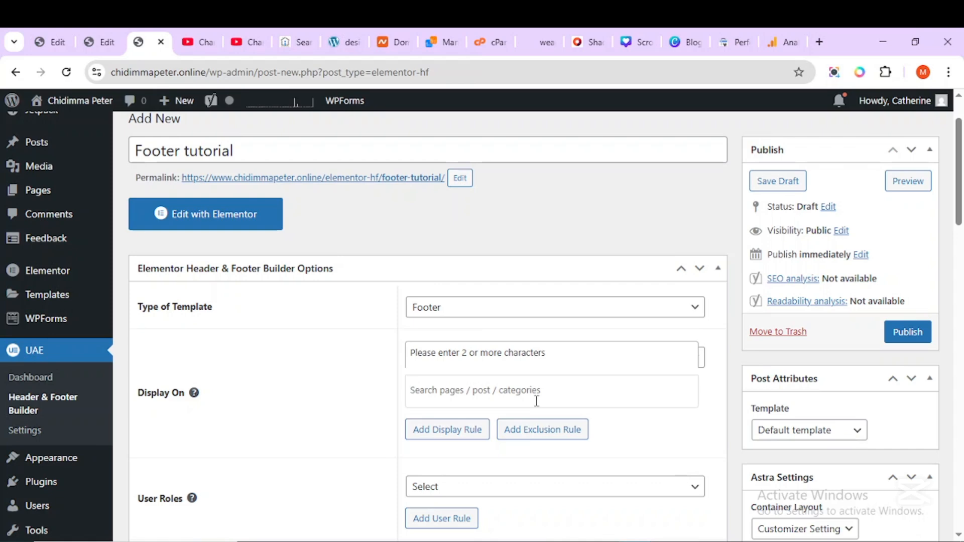
{"action": "type", "text": "cont"}
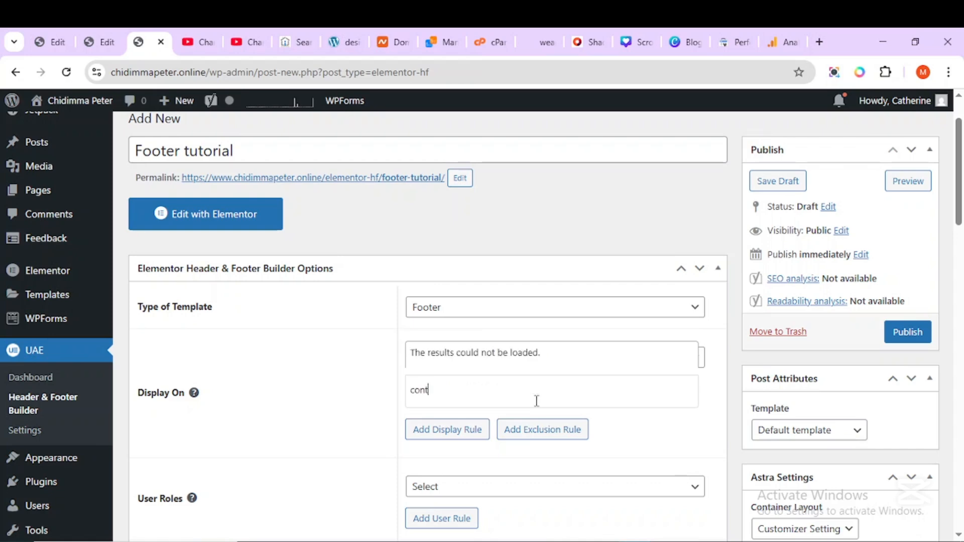
{"action": "type", "text": "acr"}
{"action": "key", "text": "BackSpace"}
{"action": "type", "text": "t"}
{"action": "left_click", "coordinate": [433, 357]}
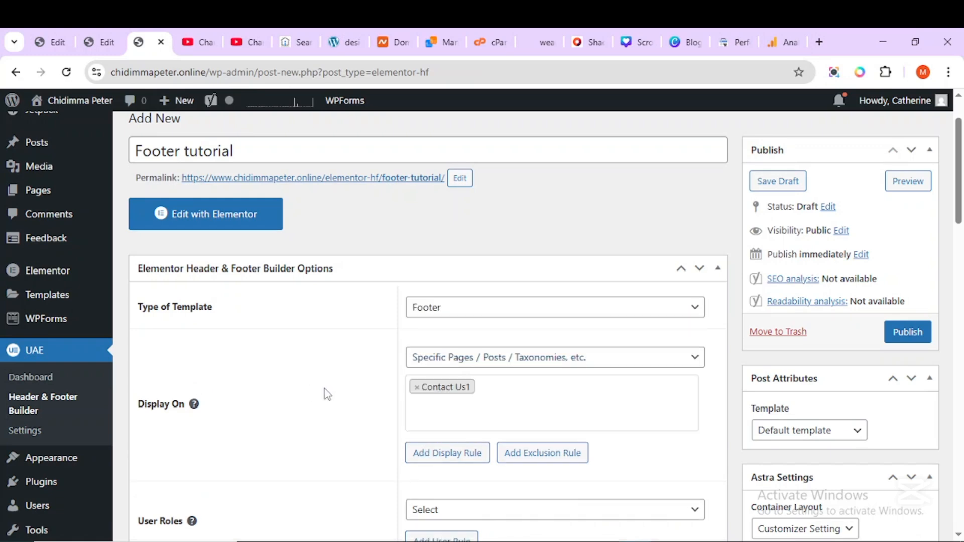
Switch to the Incognito browser window and examine the amathesalon.com footer and the redesigned Ama The Salon homepage
{"action": "mouse_move", "coordinate": [635, 539]}
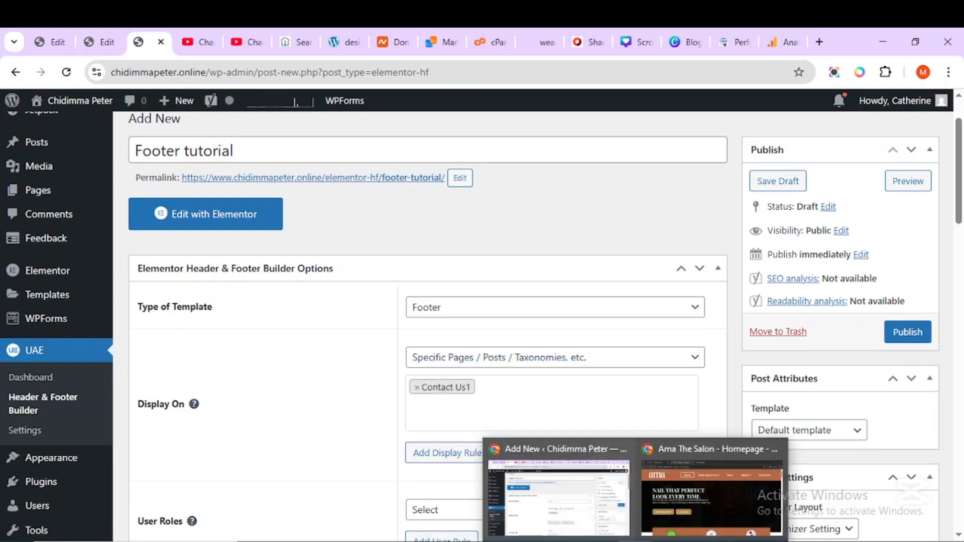
{"action": "left_click", "coordinate": [694, 516]}
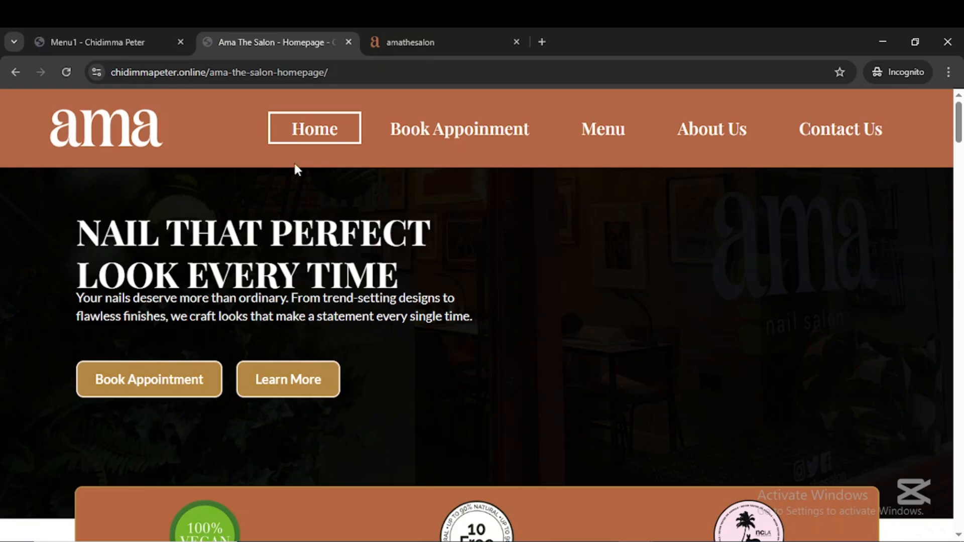
{"action": "left_click", "coordinate": [426, 44]}
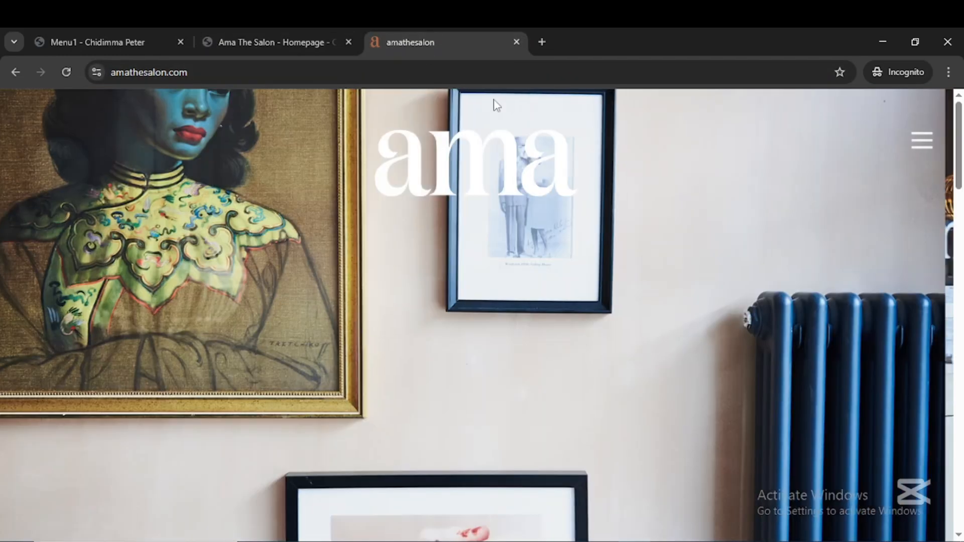
{"action": "scroll", "coordinate": [502, 387], "scroll_direction": "down", "scroll_amount": 20}
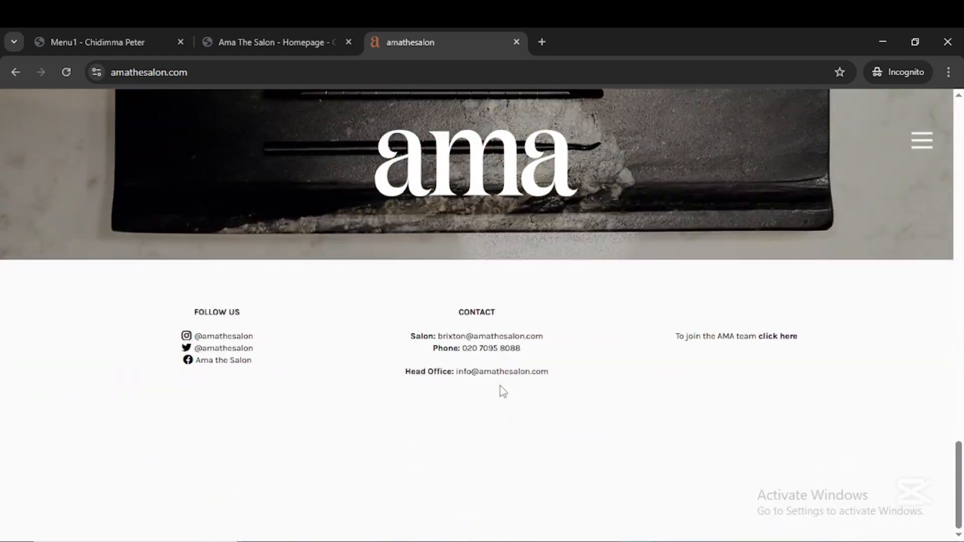
{"action": "left_click", "coordinate": [272, 42]}
{"action": "scroll", "coordinate": [401, 246], "scroll_direction": "down", "scroll_amount": 10}
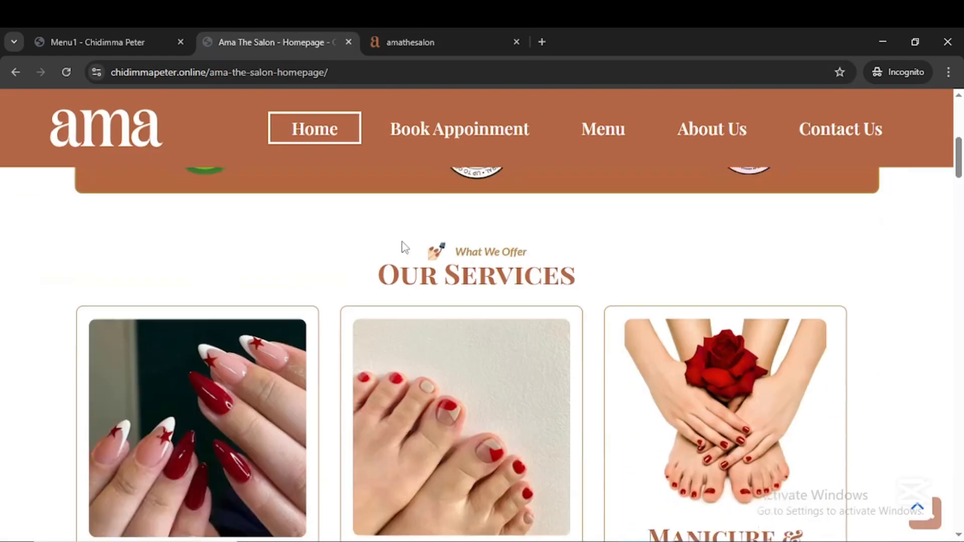
{"action": "scroll", "coordinate": [404, 242], "scroll_direction": "down", "scroll_amount": 15}
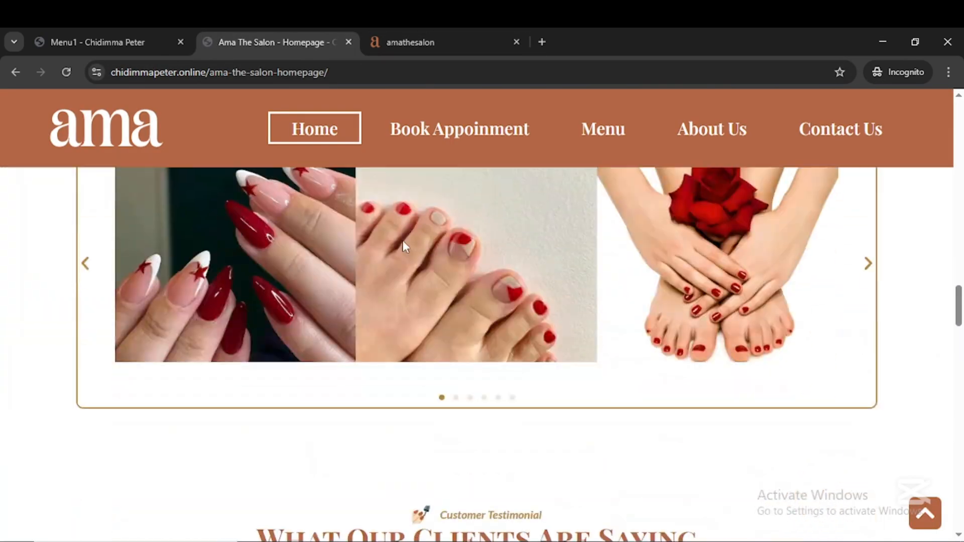
{"action": "scroll", "coordinate": [406, 238], "scroll_direction": "down", "scroll_amount": 15}
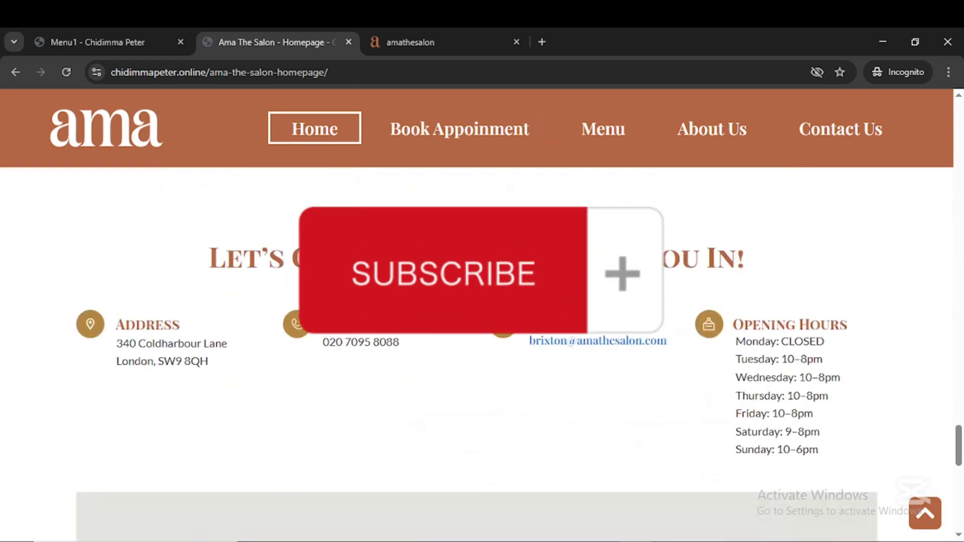
{"action": "scroll", "coordinate": [406, 238], "scroll_direction": "up", "scroll_amount": 6}
{"action": "scroll", "coordinate": [477, 351], "scroll_direction": "up", "scroll_amount": 15}
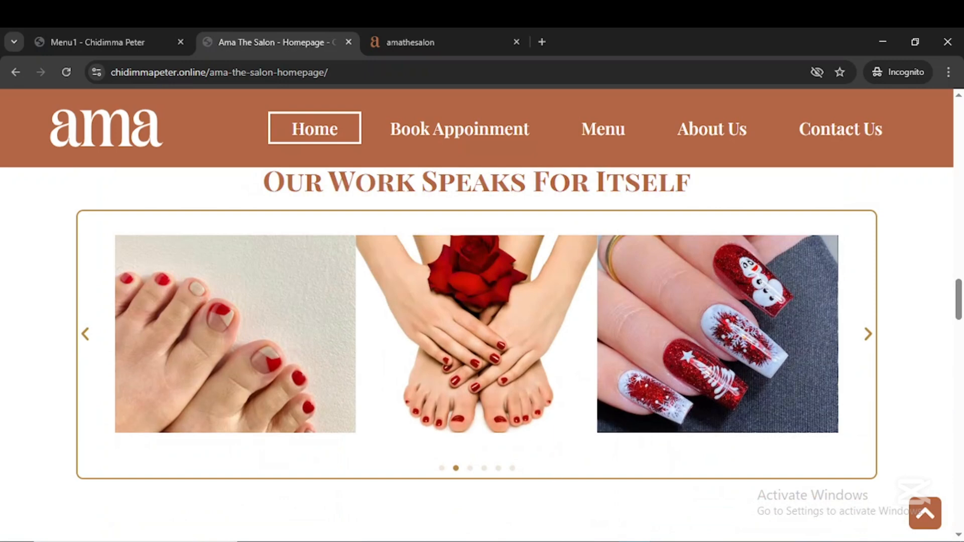
Return to the "Footer tutorial" template in the WordPress window and enable its layout for the Elementor Canvas Template
{"action": "left_click", "coordinate": [553, 507]}
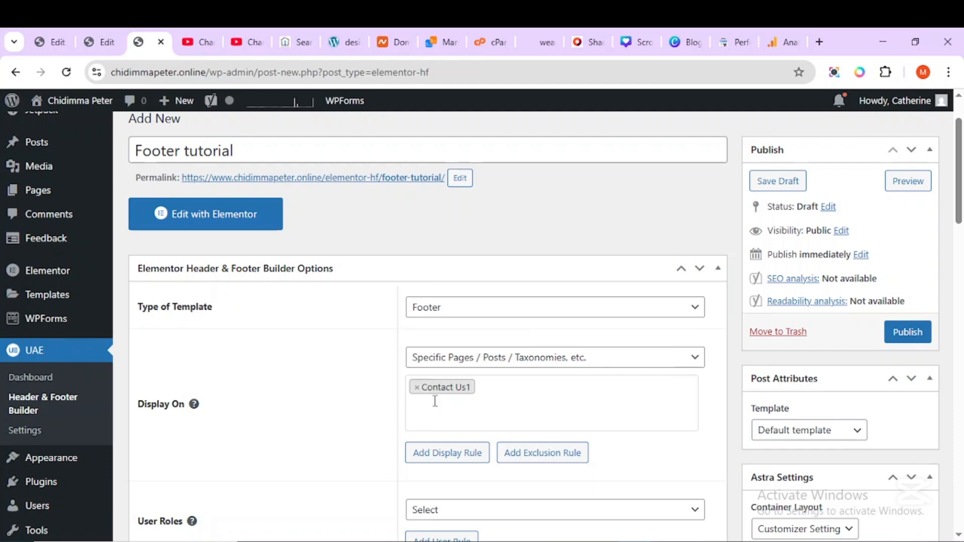
{"action": "scroll", "coordinate": [434, 401], "scroll_direction": "down", "scroll_amount": 3}
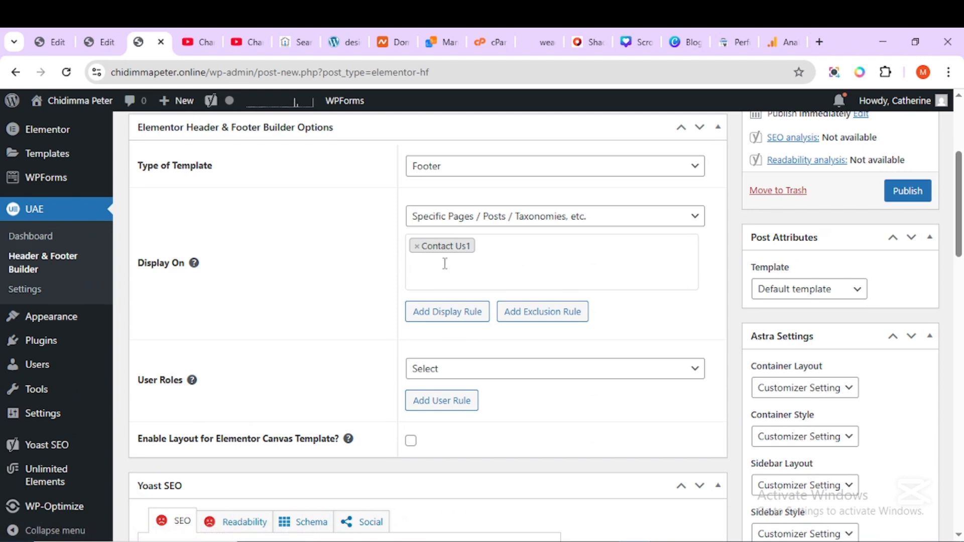
{"action": "scroll", "coordinate": [454, 306], "scroll_direction": "down", "scroll_amount": 2}
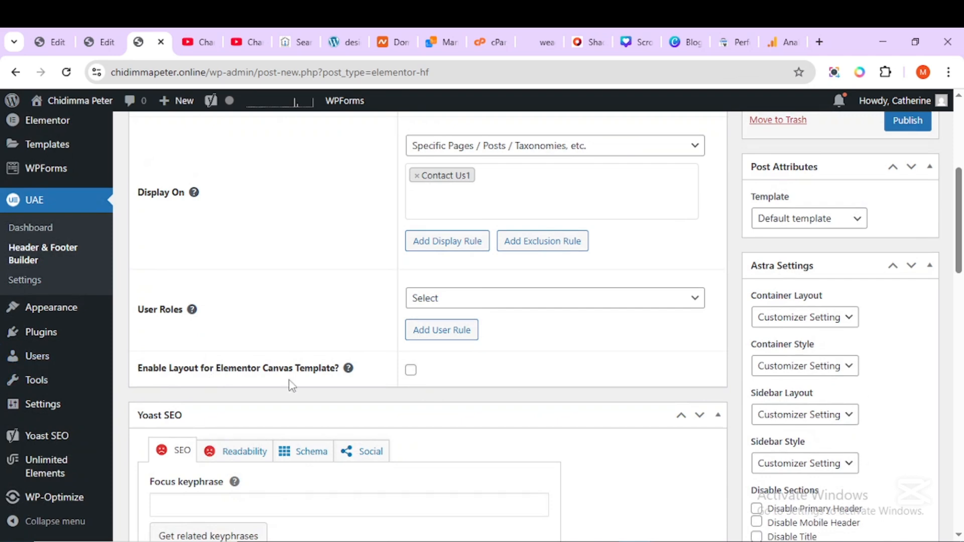
{"action": "left_click", "coordinate": [410, 369]}
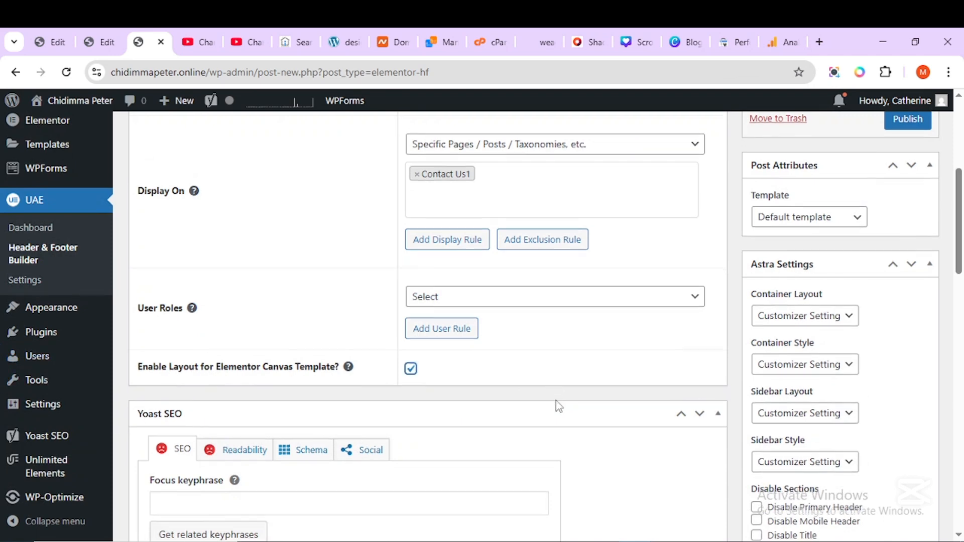
Publish the "Footer tutorial" template and open it for editing in Elementor
{"action": "scroll", "coordinate": [556, 405], "scroll_direction": "down", "scroll_amount": 4}
{"action": "scroll", "coordinate": [562, 397], "scroll_direction": "up", "scroll_amount": 9}
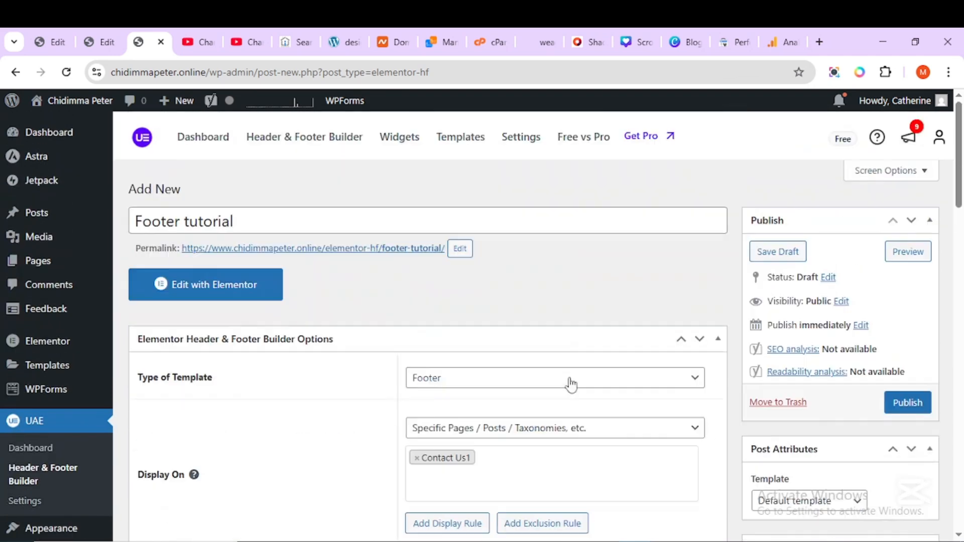
{"action": "left_click", "coordinate": [910, 408]}
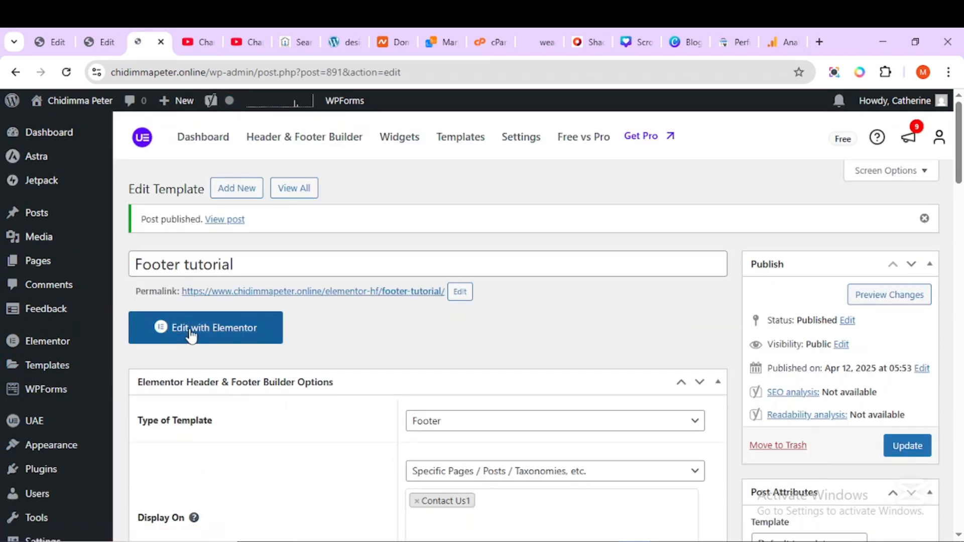
{"action": "left_click", "coordinate": [191, 333]}
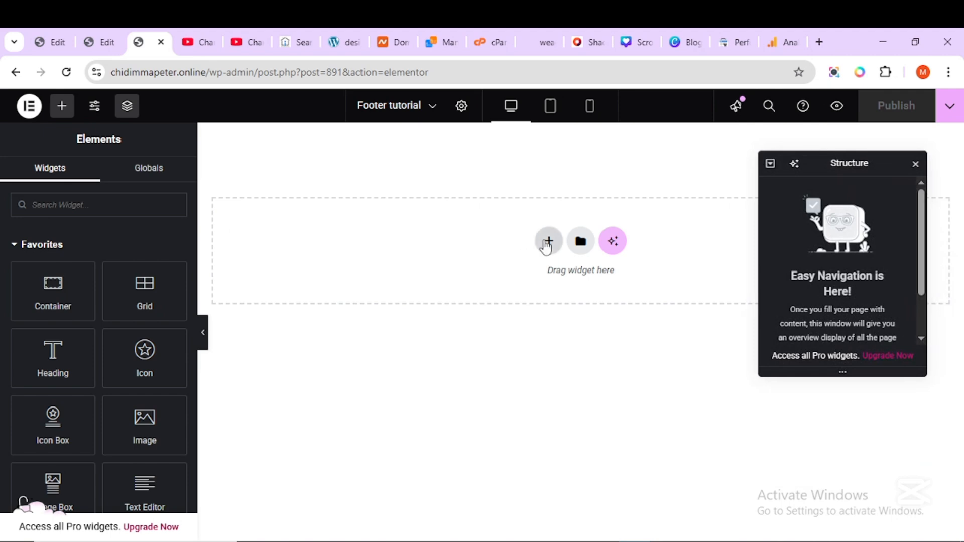
Add a single container with a downward direction to the blank template and rename it "Footer"
{"action": "left_click", "coordinate": [548, 241]}
{"action": "left_click", "coordinate": [534, 292]}
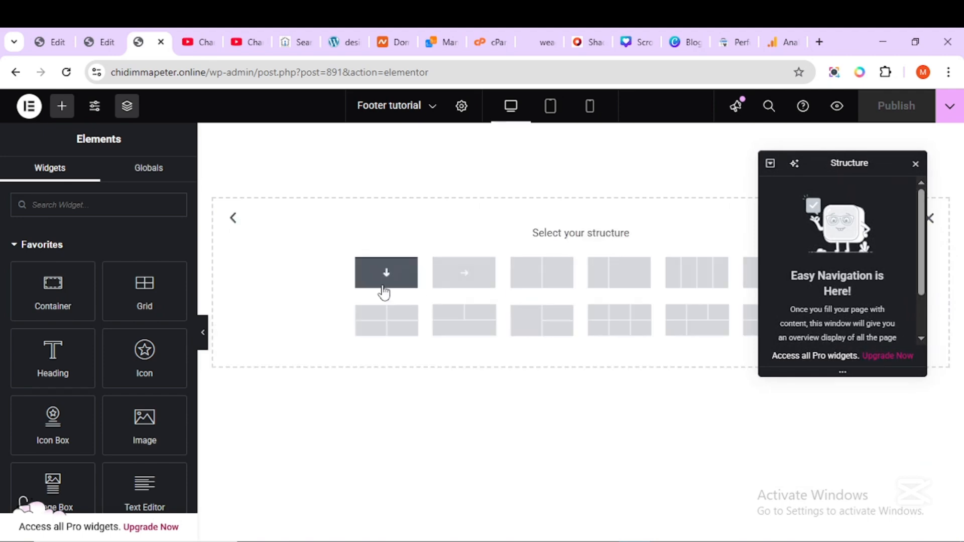
{"action": "left_click", "coordinate": [385, 274]}
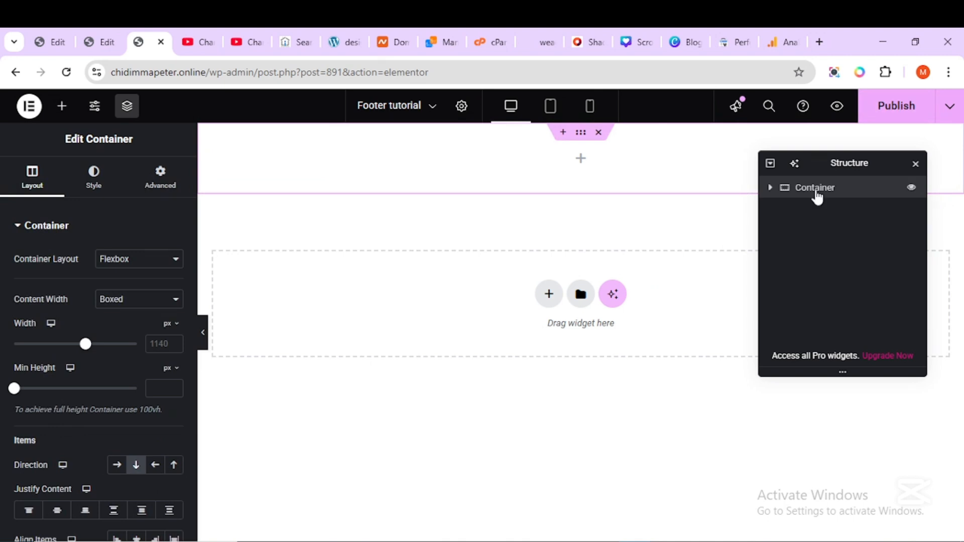
{"action": "double_click", "coordinate": [816, 194]}
{"action": "type", "text": "Footer"}
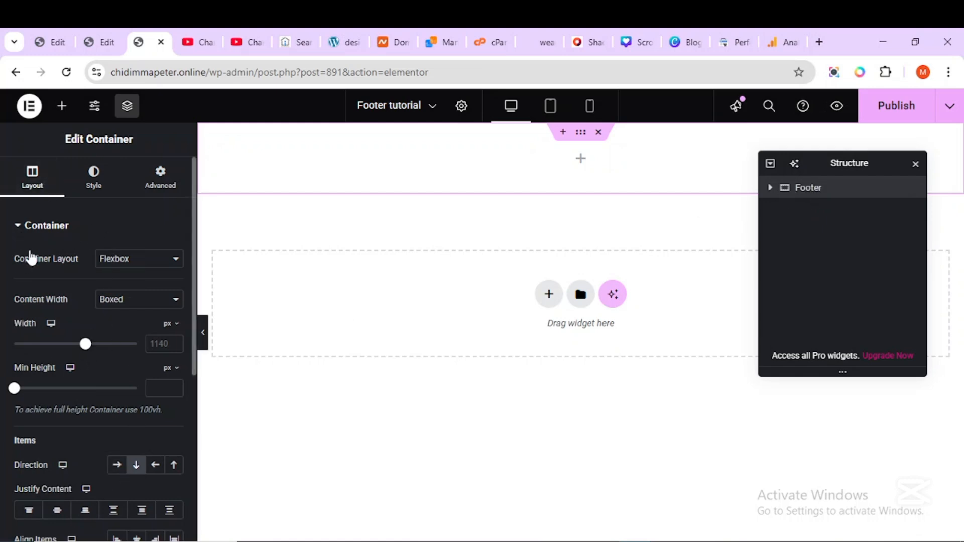
Set the Footer container's content width to Full Width
{"action": "left_click", "coordinate": [145, 302]}
{"action": "left_click", "coordinate": [142, 333]}
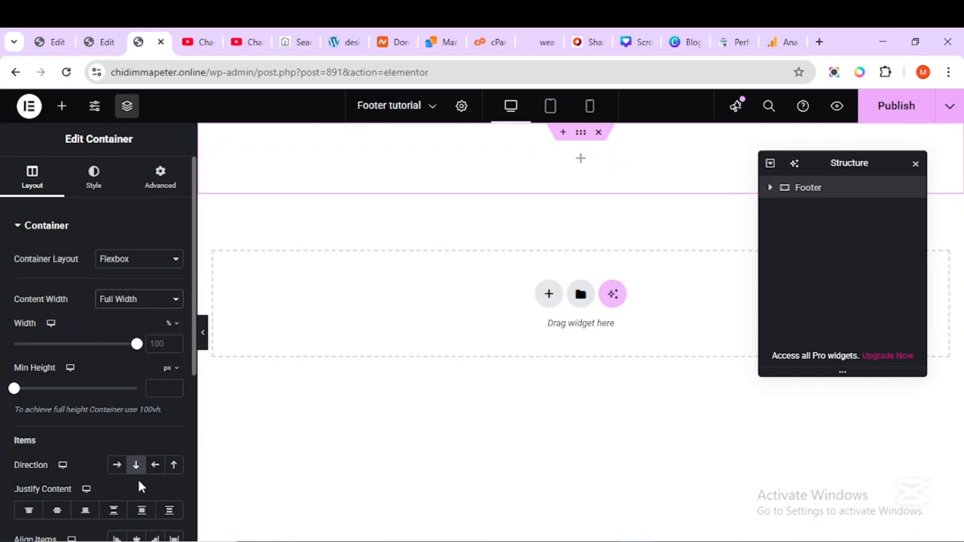
{"action": "scroll", "coordinate": [142, 487], "scroll_direction": "down", "scroll_amount": 3}
{"action": "scroll", "coordinate": [147, 454], "scroll_direction": "up", "scroll_amount": 3}
Switch the Footer container's padding to unlinked percent values and set 6 for the top and 5 for the right and left
{"action": "left_click", "coordinate": [159, 179]}
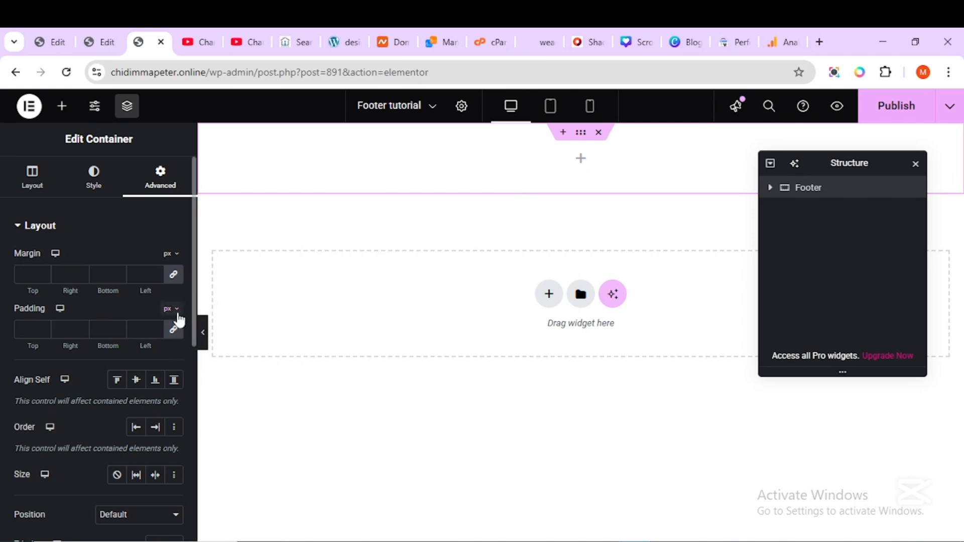
{"action": "left_click", "coordinate": [172, 309]}
{"action": "left_click", "coordinate": [167, 331]}
{"action": "left_click", "coordinate": [173, 330]}
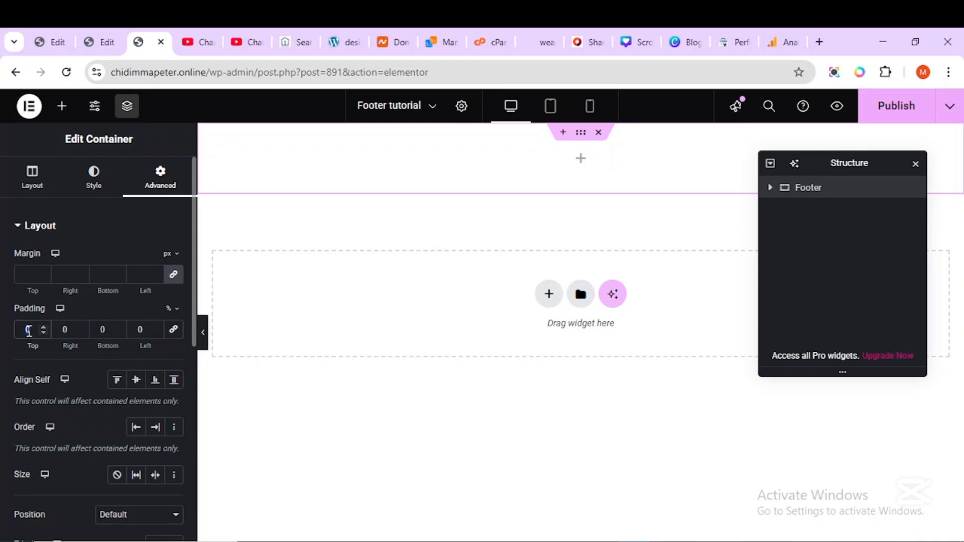
{"action": "type", "text": "6"}
{"action": "left_click", "coordinate": [64, 332]}
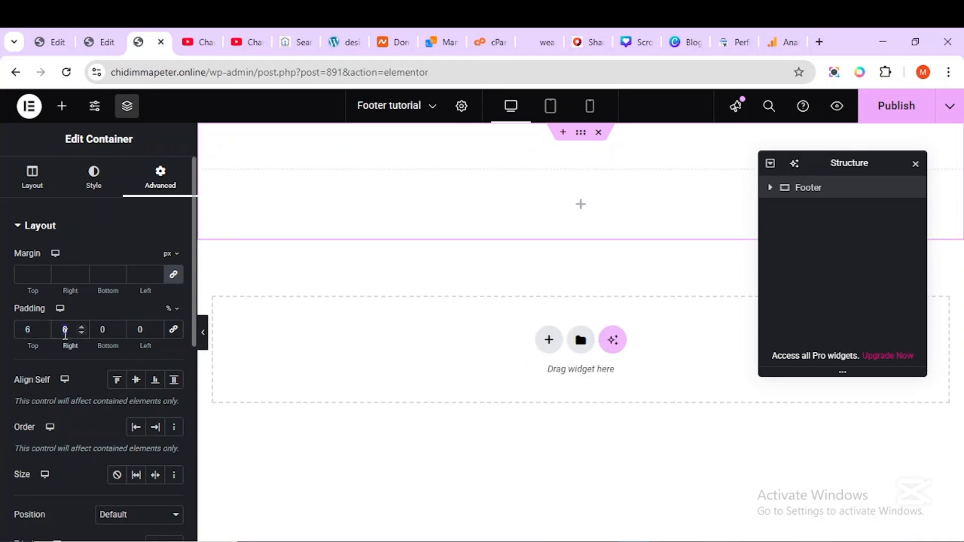
{"action": "type", "text": "5"}
{"action": "left_click", "coordinate": [141, 327]}
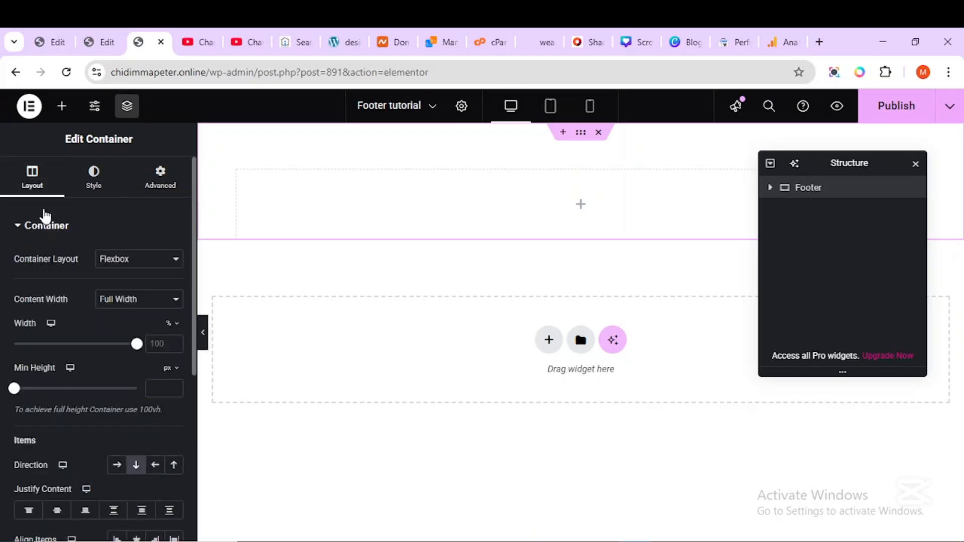
Give the Footer container a Classic background in the global color Terracotta
{"action": "left_click", "coordinate": [101, 193]}
{"action": "left_click", "coordinate": [115, 283]}
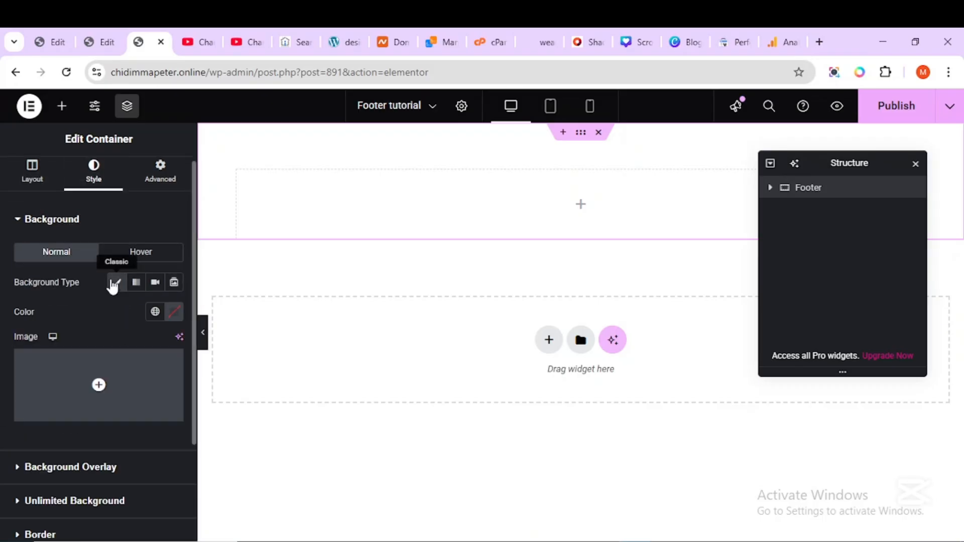
{"action": "left_click", "coordinate": [155, 312]}
{"action": "scroll", "coordinate": [115, 412], "scroll_direction": "down", "scroll_amount": 5}
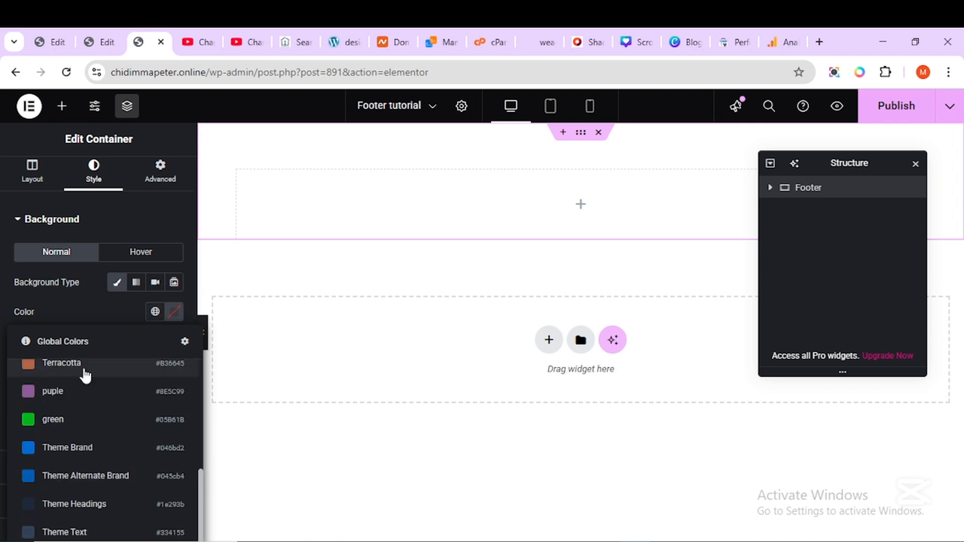
{"action": "left_click", "coordinate": [82, 366]}
{"action": "left_click", "coordinate": [593, 177]}
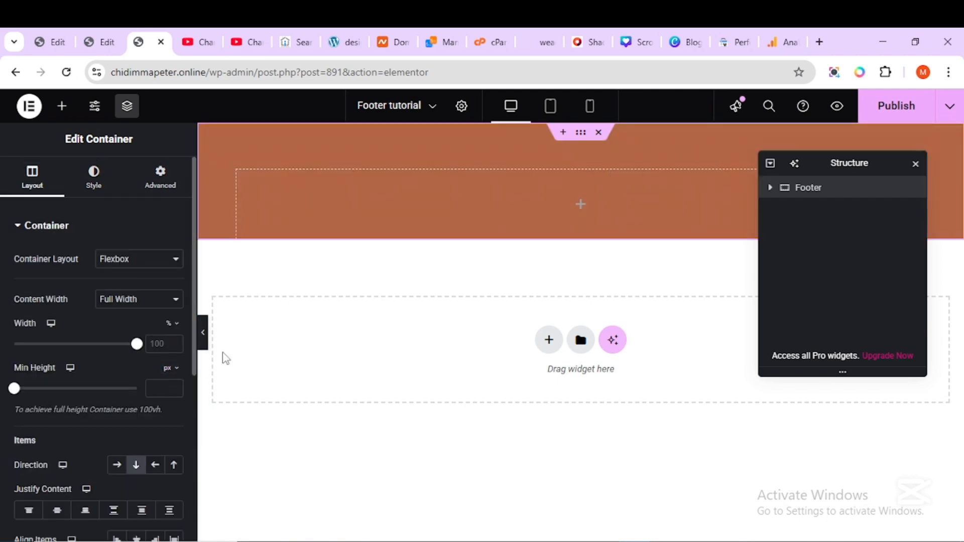
Switch to the Incognito browser window to examine the Menu1 page's footer columns, and return to the Elementor editor
{"action": "mouse_move", "coordinate": [635, 541]}
{"action": "left_click", "coordinate": [666, 517]}
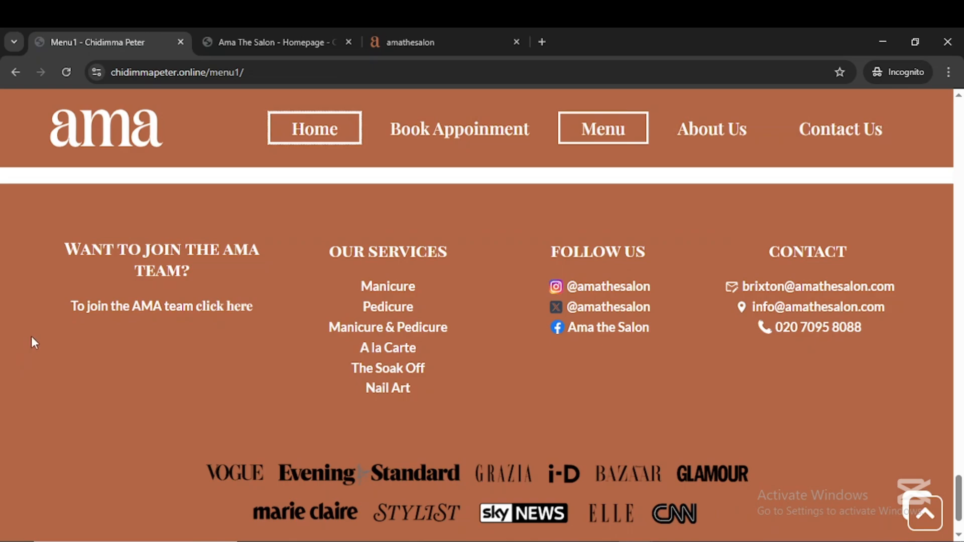
{"action": "key", "text": "alt+Tab"}
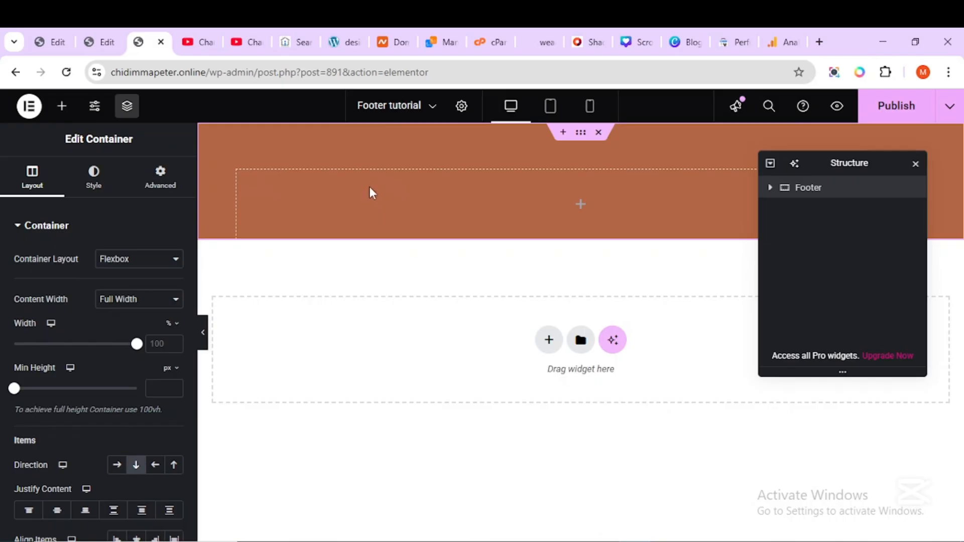
Add a container inside Footer and set it to Full Width with a horizontal row direction
{"action": "left_click", "coordinate": [527, 213]}
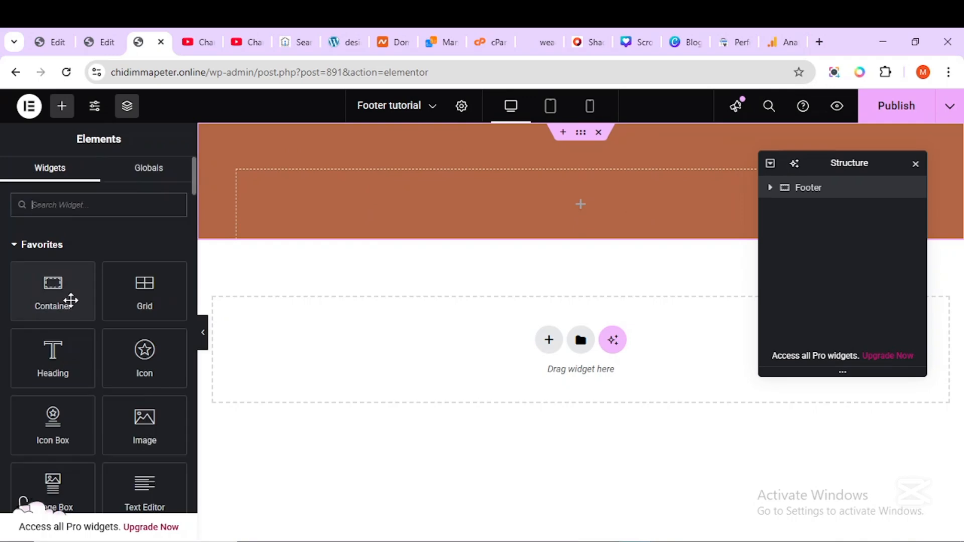
{"action": "left_click", "coordinate": [66, 299]}
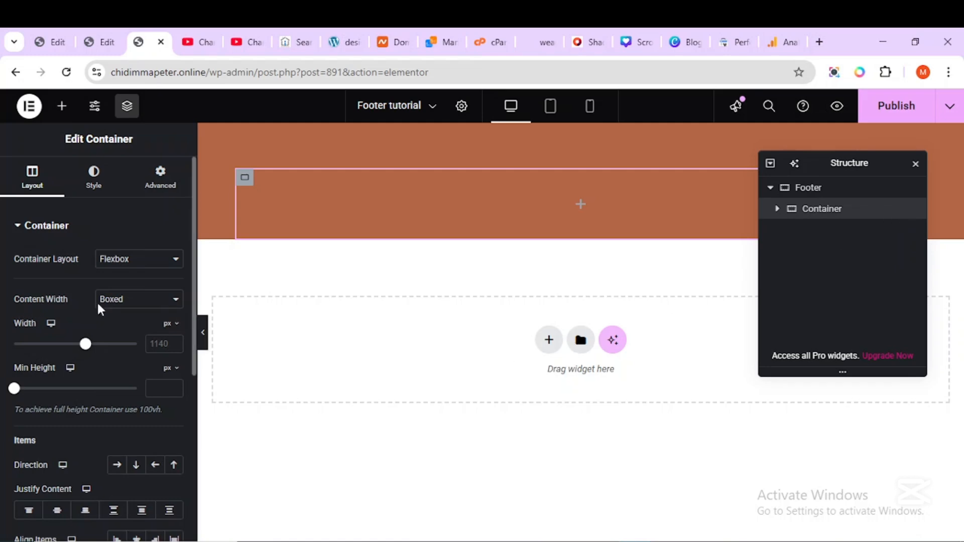
{"action": "left_click", "coordinate": [139, 299]}
{"action": "left_click", "coordinate": [139, 335]}
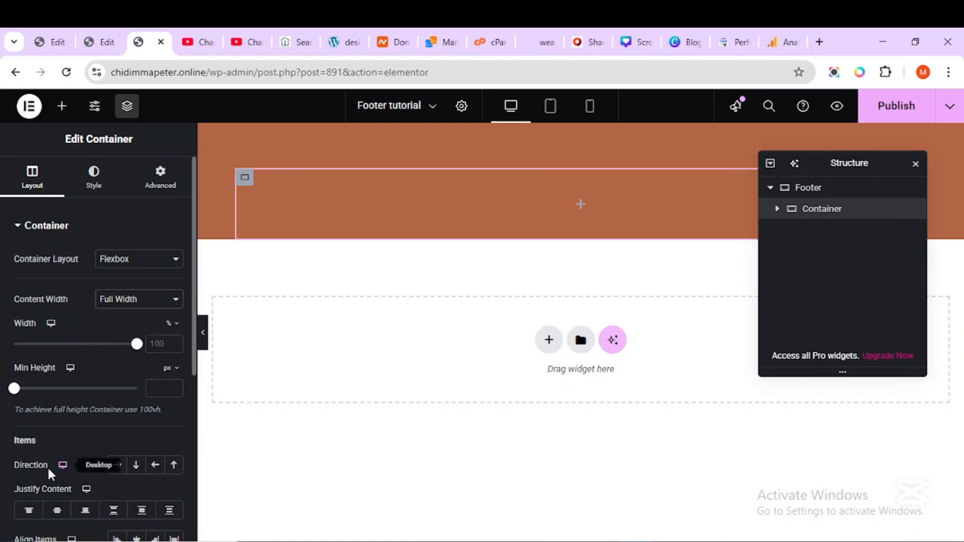
{"action": "left_click", "coordinate": [123, 466]}
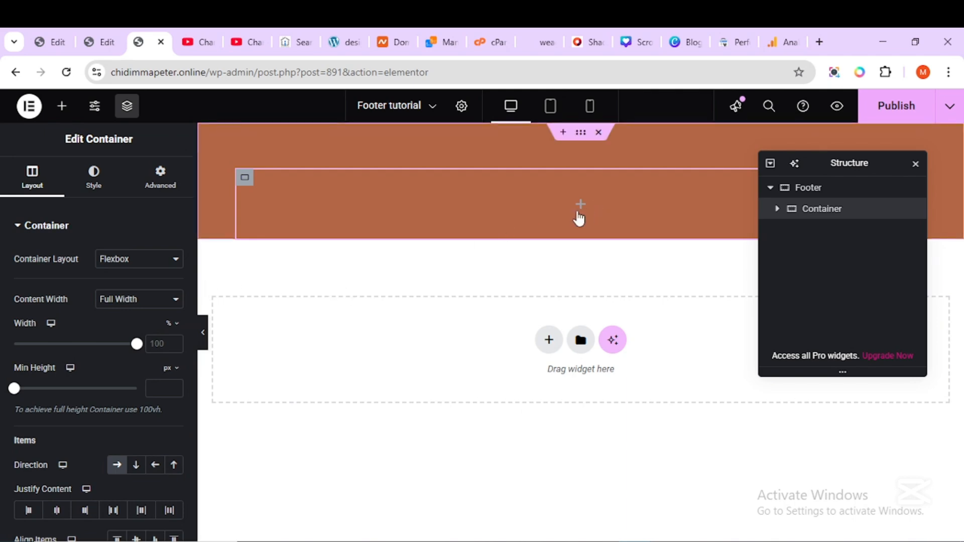
Nest a container inside the row container, set its width to 28%, and duplicate it
{"action": "left_click", "coordinate": [579, 217]}
{"action": "left_click_drag", "start_coordinate": [82, 282], "coordinate": [550, 216]}
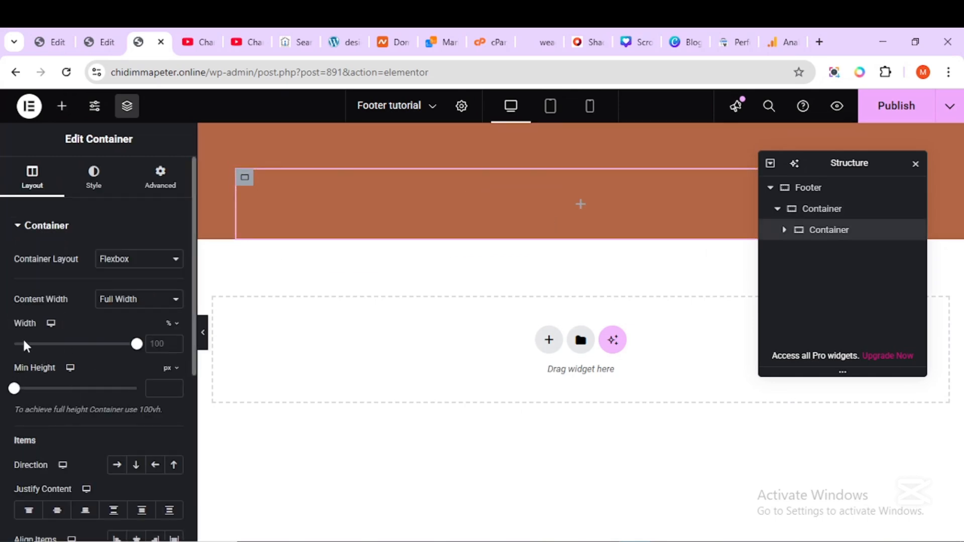
{"action": "left_click_drag", "start_coordinate": [137, 344], "coordinate": [47, 345]}
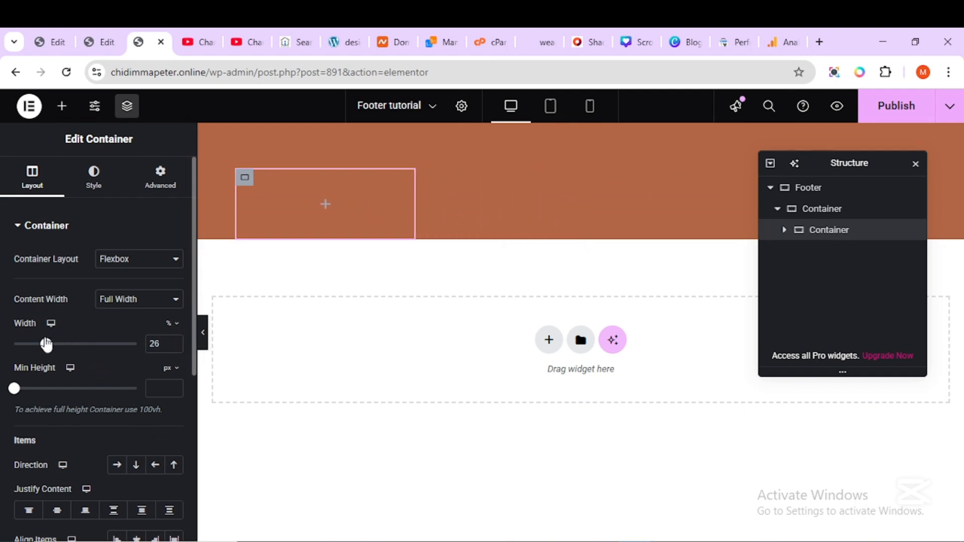
{"action": "left_click", "coordinate": [174, 342]}
{"action": "left_click", "coordinate": [174, 342]}
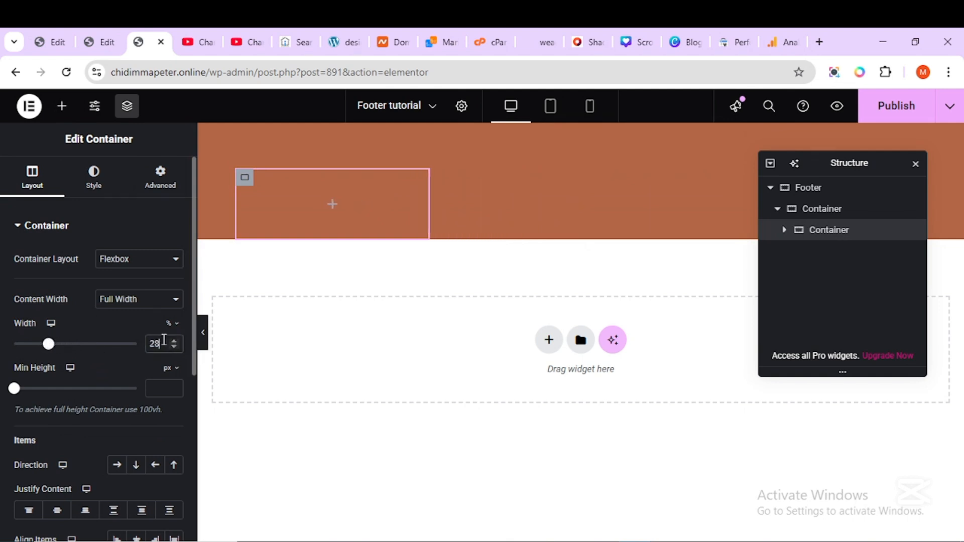
{"action": "right_click", "coordinate": [246, 178]}
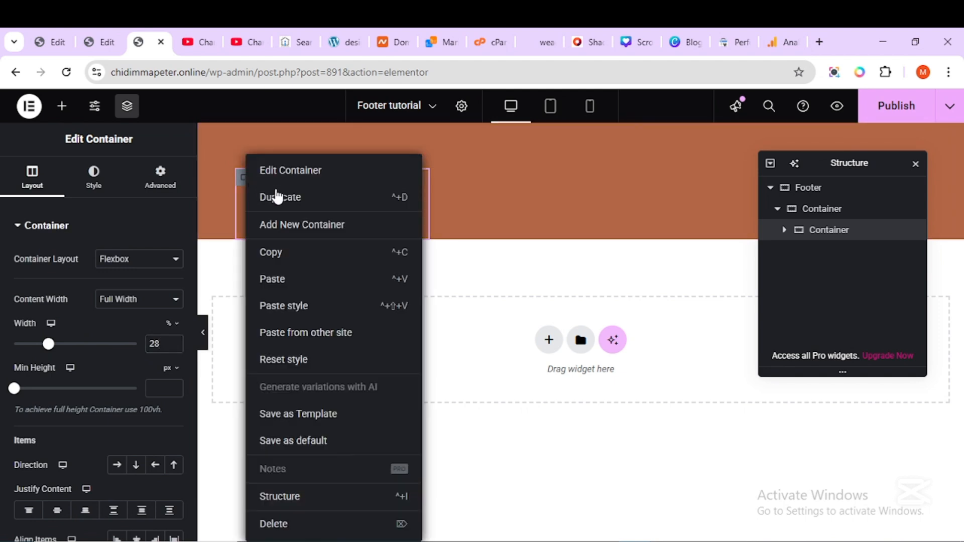
{"action": "left_click", "coordinate": [316, 200]}
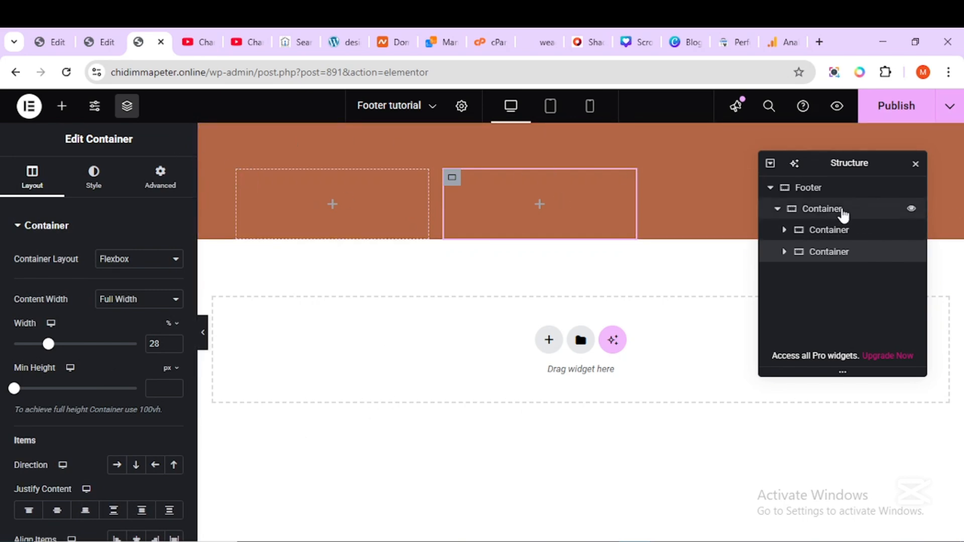
Try the vertical column direction on the container holding the two columns and restore its horizontal row direction
{"action": "left_click", "coordinate": [843, 211]}
{"action": "scroll", "coordinate": [129, 402], "scroll_direction": "down", "scroll_amount": 1}
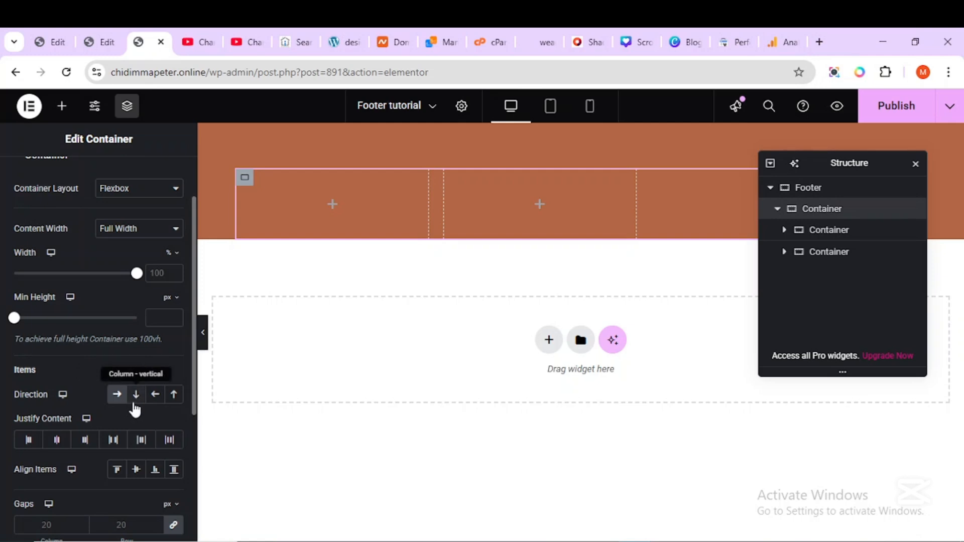
{"action": "left_click", "coordinate": [135, 399]}
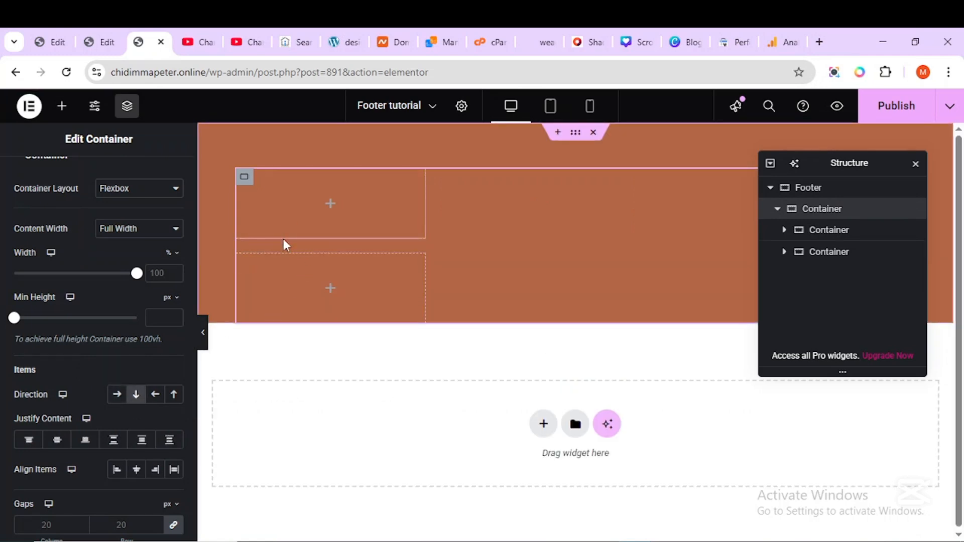
{"action": "left_click", "coordinate": [117, 395]}
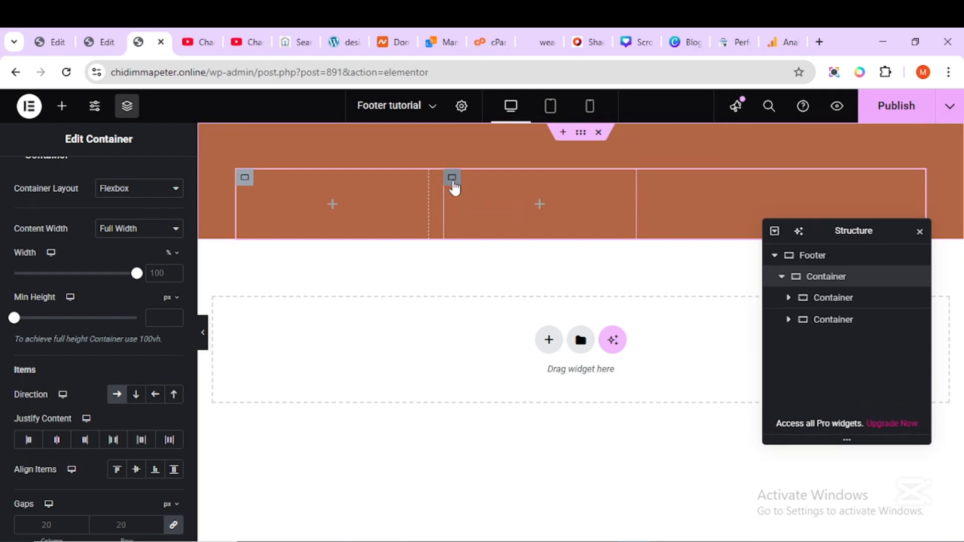
Duplicate the column container twice more to make four columns, moving the Structure window clear of them
{"action": "right_click", "coordinate": [452, 179]}
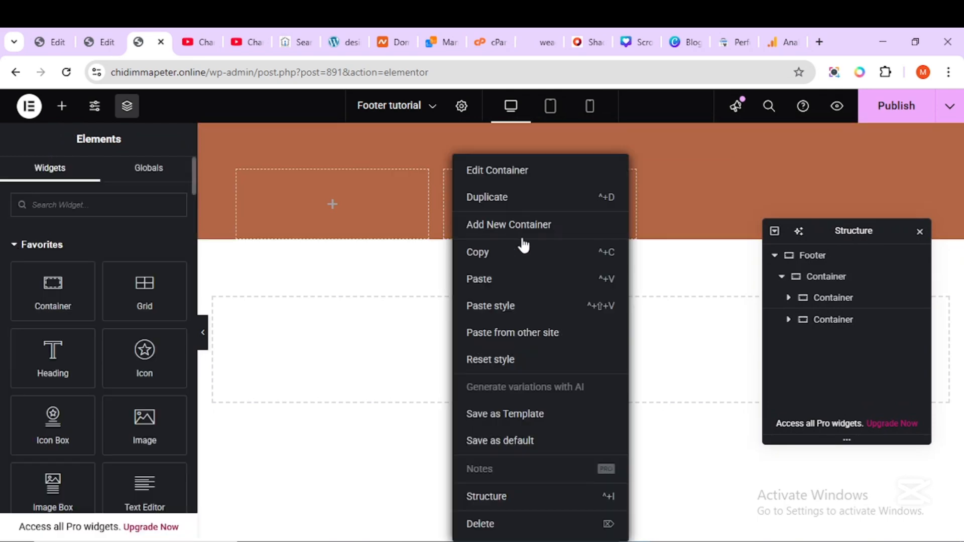
{"action": "left_click", "coordinate": [510, 209]}
{"action": "right_click", "coordinate": [660, 181]}
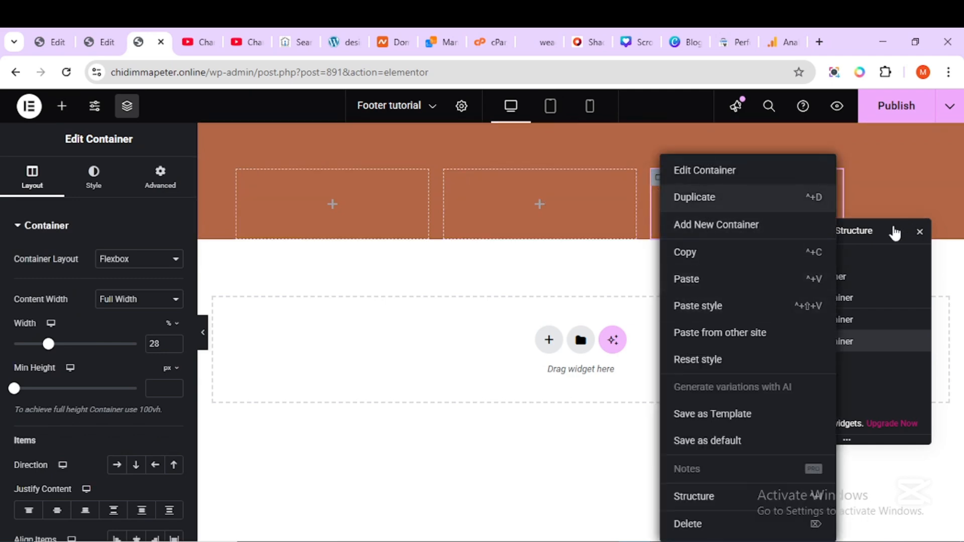
{"action": "key", "text": "ctrl+d"}
{"action": "left_click_drag", "start_coordinate": [869, 232], "coordinate": [869, 311]}
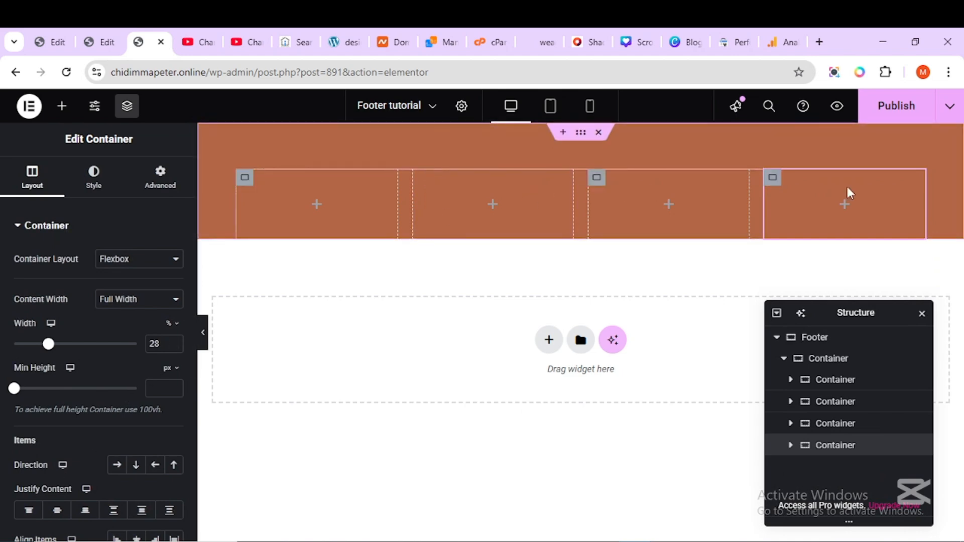
Set the fourth column container's width to 24%
{"action": "left_click", "coordinate": [174, 347]}
{"action": "left_click", "coordinate": [175, 347]}
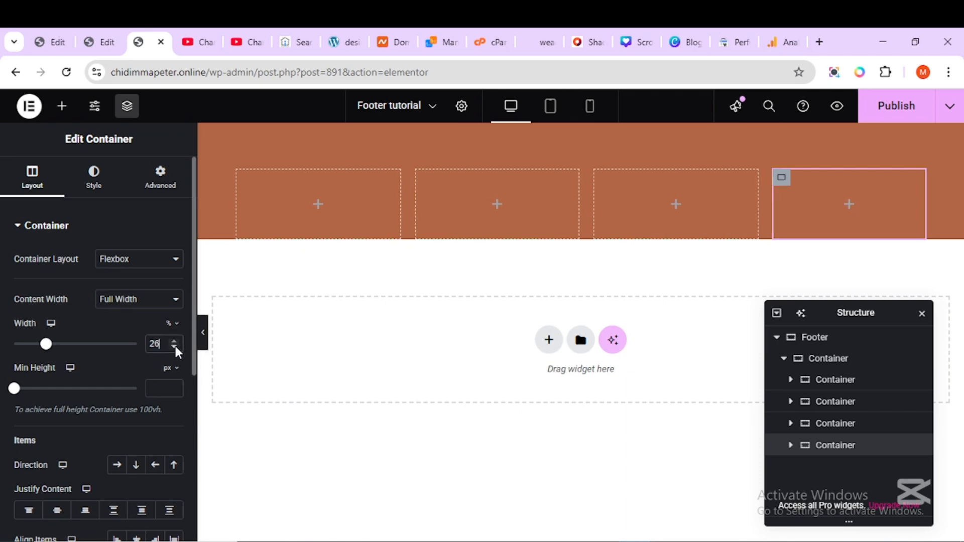
{"action": "left_click", "coordinate": [174, 347]}
{"action": "left_click", "coordinate": [174, 347]}
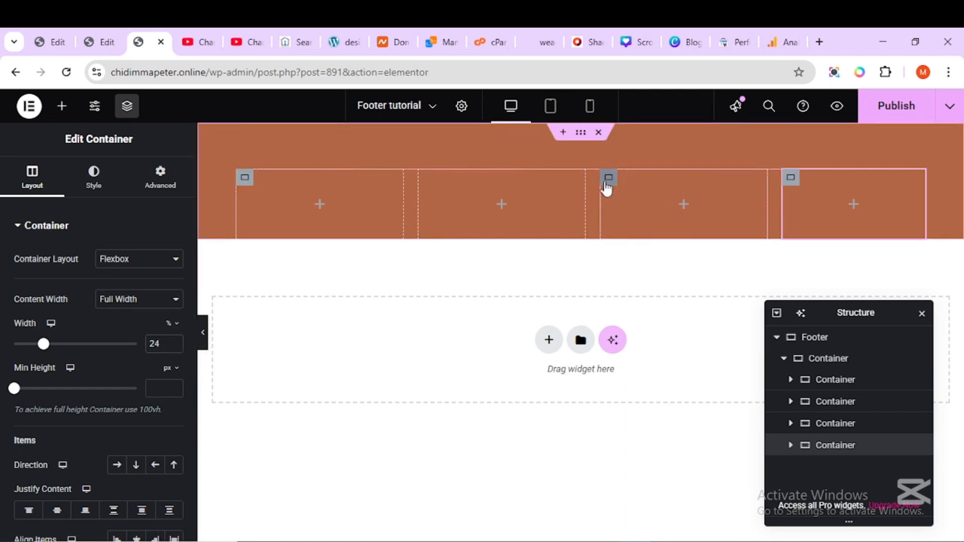
Select the third column container and reduce its width to 24%
{"action": "left_click", "coordinate": [607, 189]}
{"action": "left_click", "coordinate": [174, 347]}
{"action": "left_click", "coordinate": [174, 347]}
{"action": "left_click", "coordinate": [174, 347]}
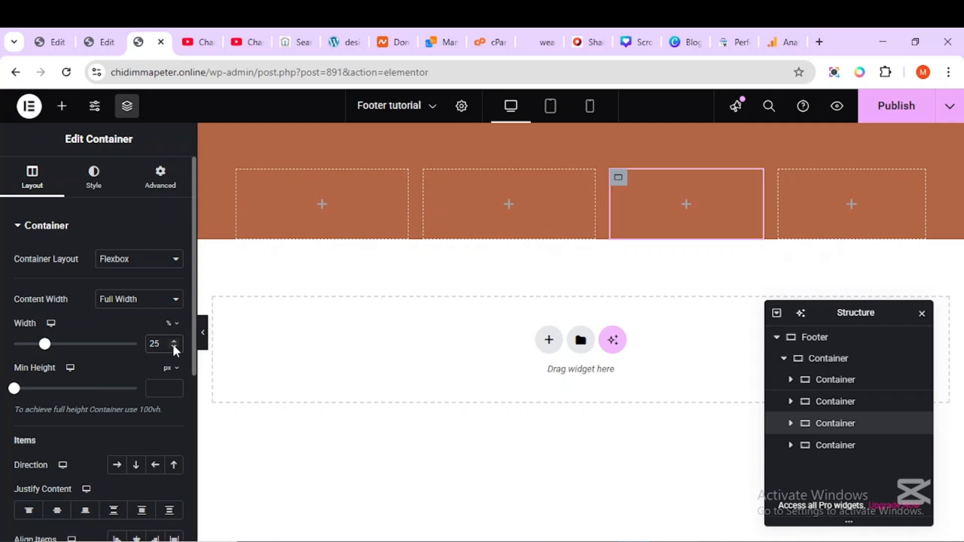
{"action": "left_click", "coordinate": [174, 347]}
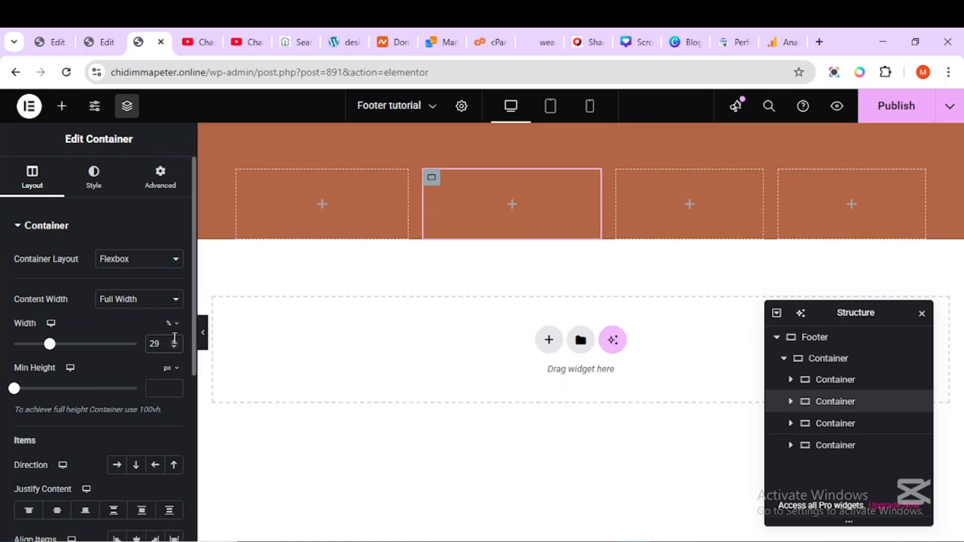
Reduce the second column container's width to 24%
{"action": "left_click", "coordinate": [173, 348]}
{"action": "left_click", "coordinate": [173, 347]}
{"action": "left_click", "coordinate": [173, 348]}
{"action": "left_click", "coordinate": [173, 348]}
{"action": "left_click", "coordinate": [174, 350]}
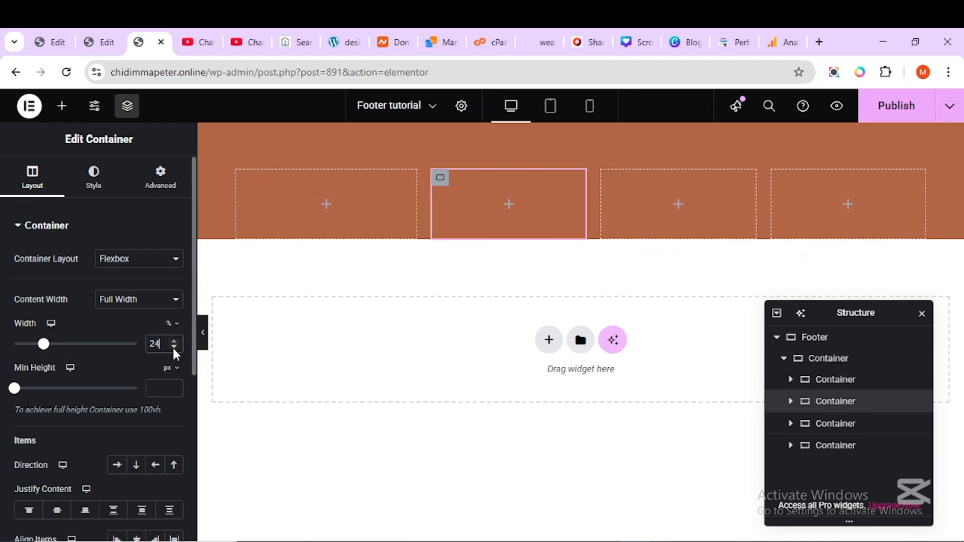
Check the reference footer on the Menu1 page and set the first column container's direction to vertical
{"action": "left_click", "coordinate": [253, 232]}
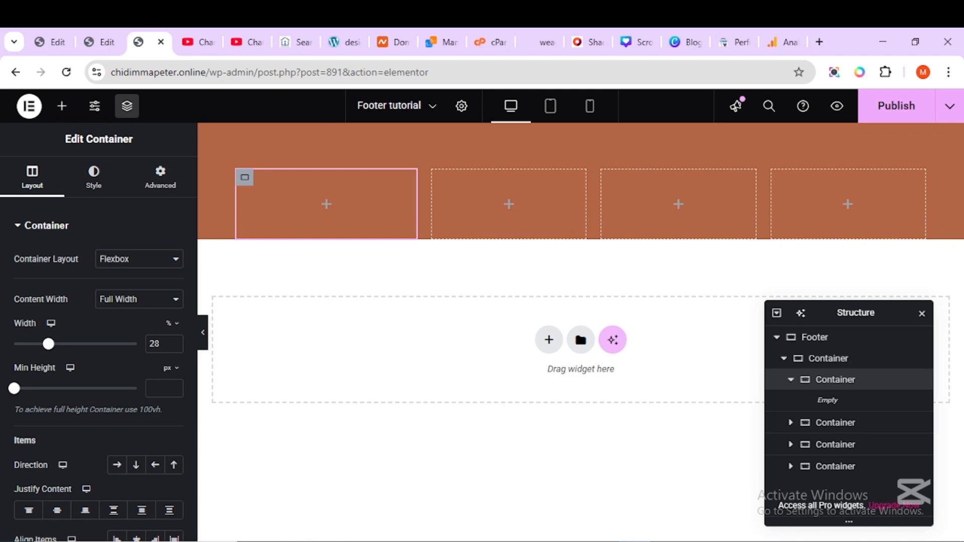
{"action": "left_click", "coordinate": [707, 495]}
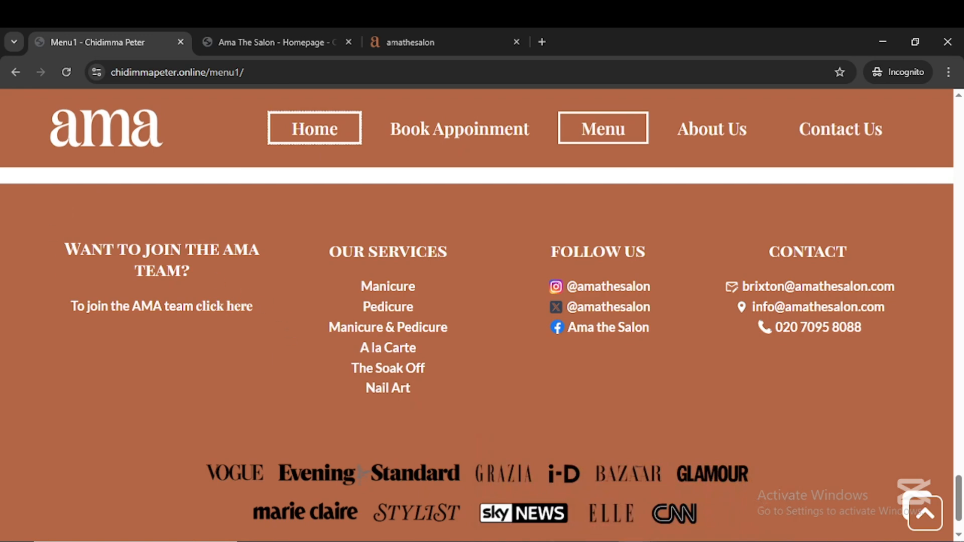
{"action": "left_click", "coordinate": [572, 505]}
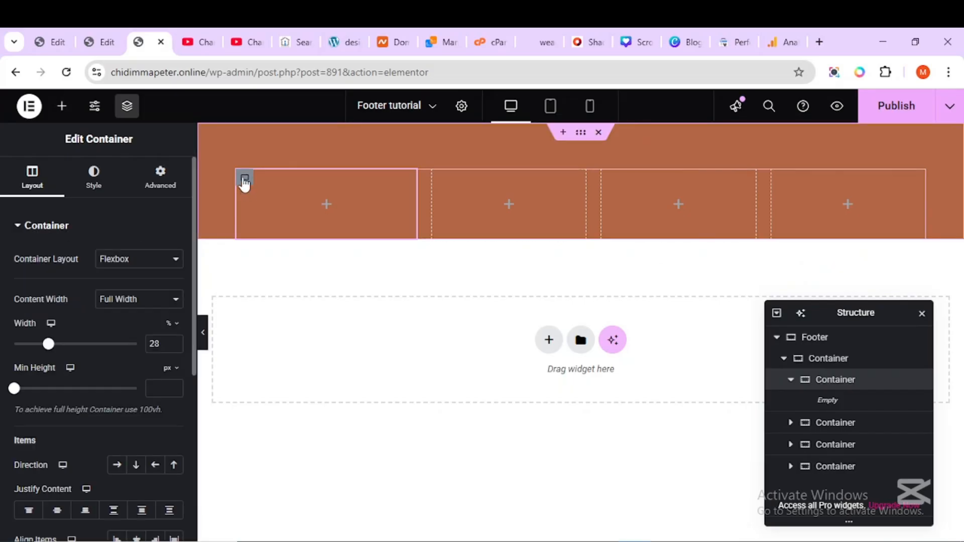
{"action": "left_click", "coordinate": [135, 472]}
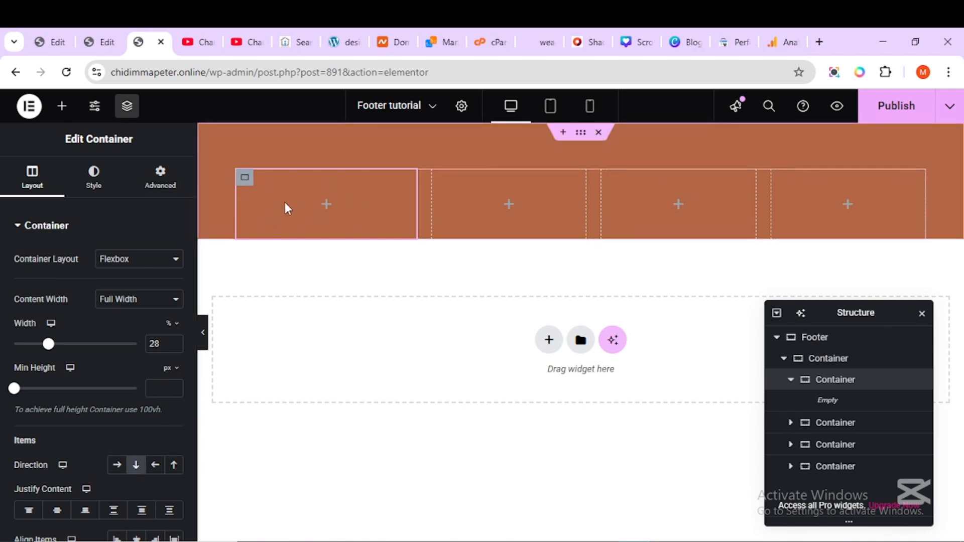
Add a Heading widget to the first column with the title "Want to join the ama team?"
{"action": "left_click", "coordinate": [61, 106]}
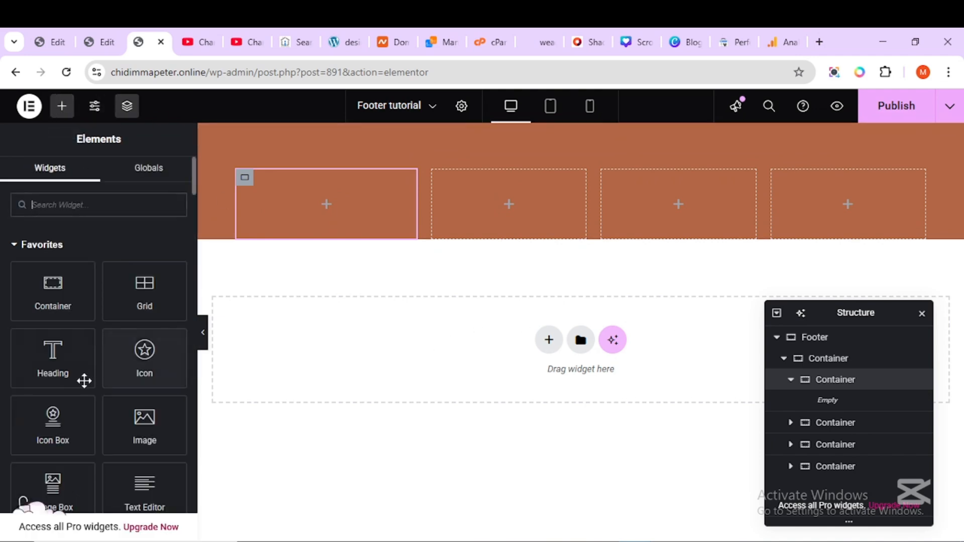
{"action": "left_click_drag", "start_coordinate": [52, 361], "coordinate": [318, 223]}
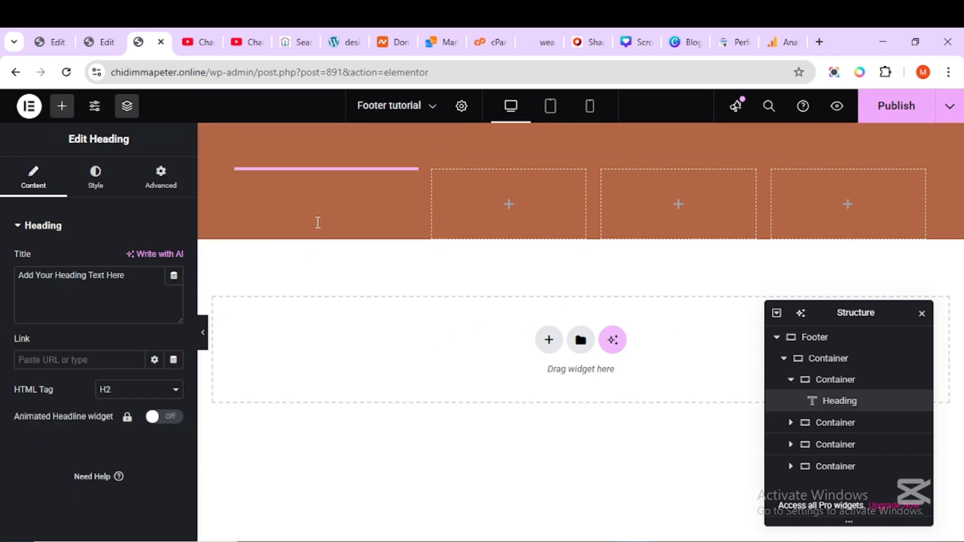
{"action": "left_click", "coordinate": [55, 293]}
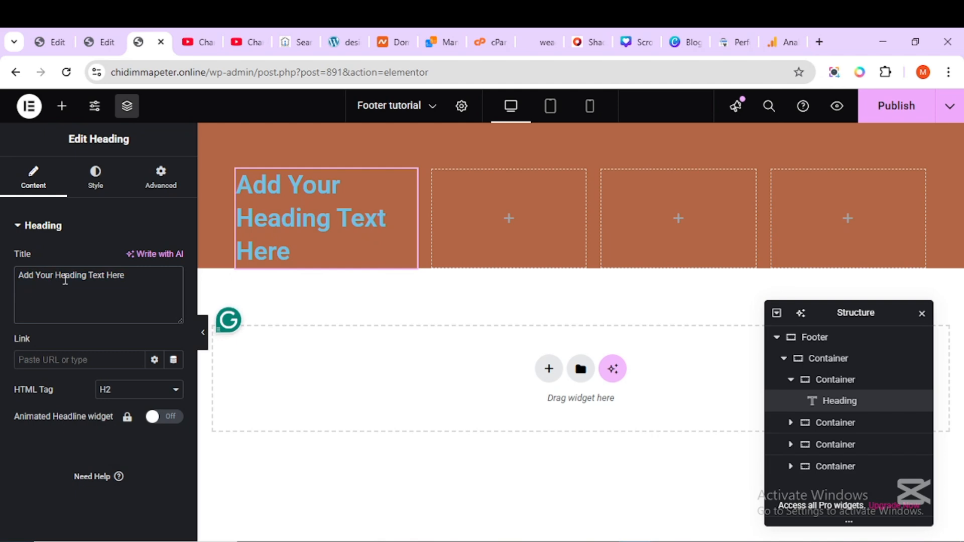
{"action": "triple_click", "coordinate": [66, 280]}
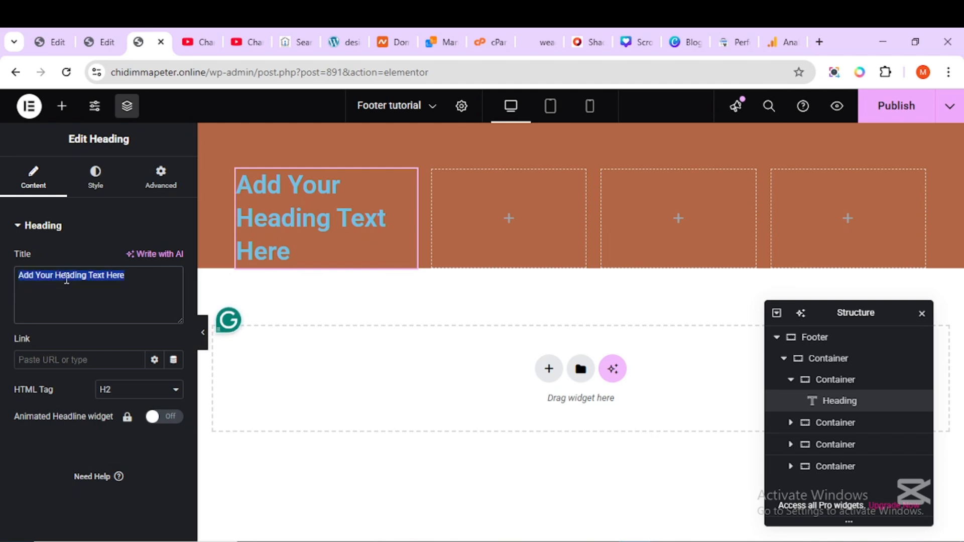
{"action": "right_click", "coordinate": [69, 279]}
{"action": "left_click", "coordinate": [113, 259]}
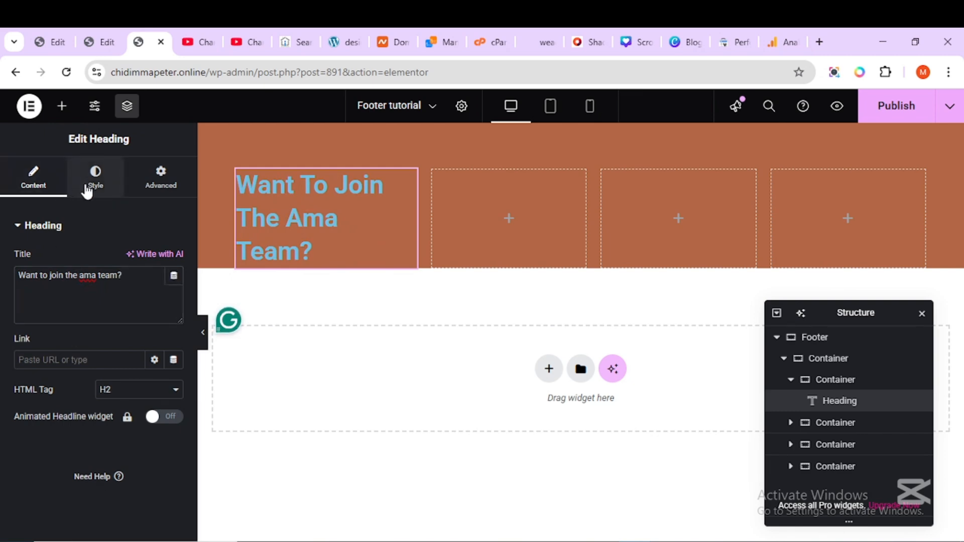
Center the first column's heading and set its font size to 24 px
{"action": "left_click", "coordinate": [95, 177]}
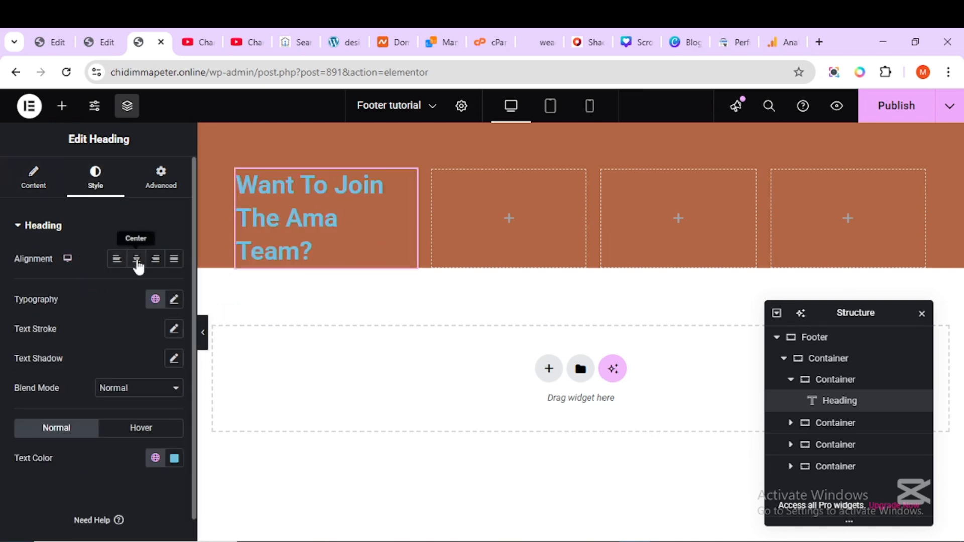
{"action": "left_click", "coordinate": [138, 262]}
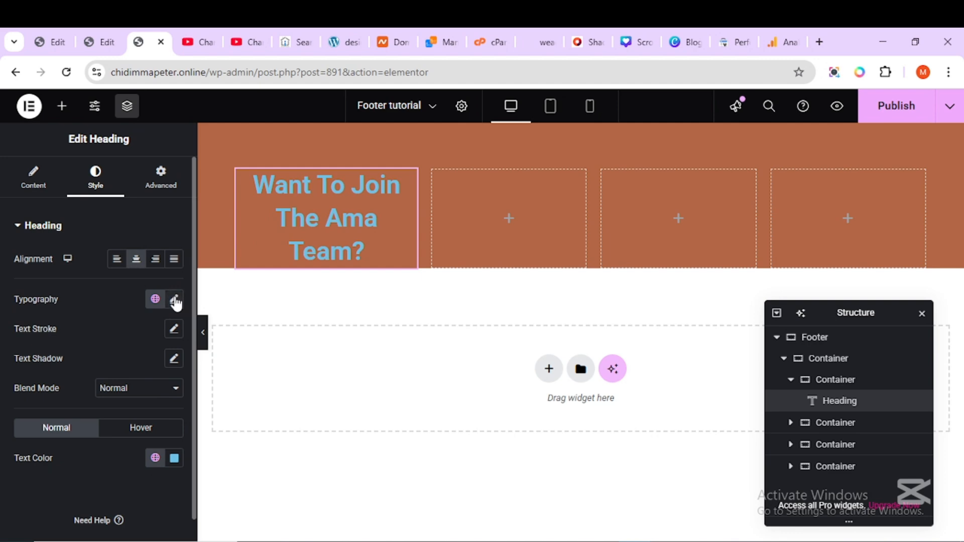
{"action": "left_click", "coordinate": [174, 301]}
{"action": "left_click_drag", "start_coordinate": [25, 415], "coordinate": [35, 411]}
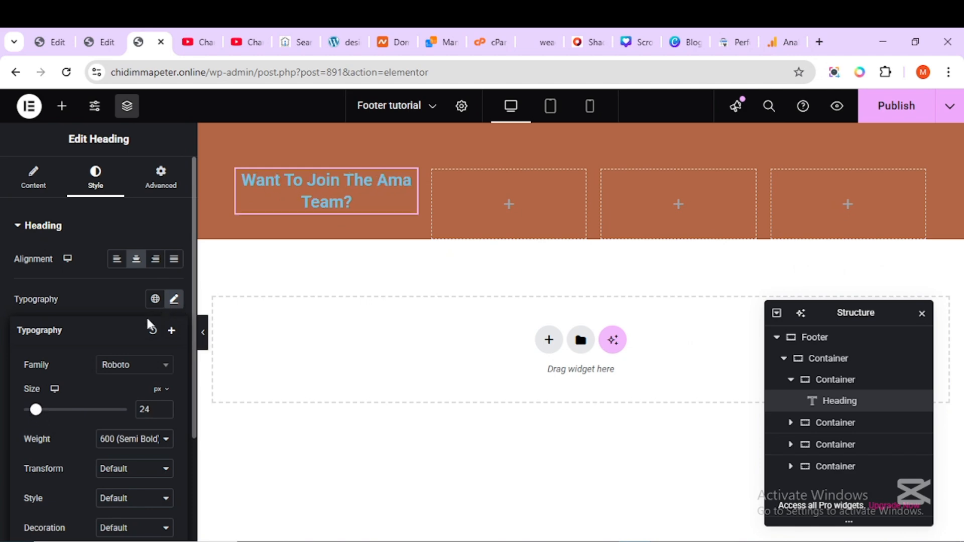
{"action": "left_click", "coordinate": [127, 309]}
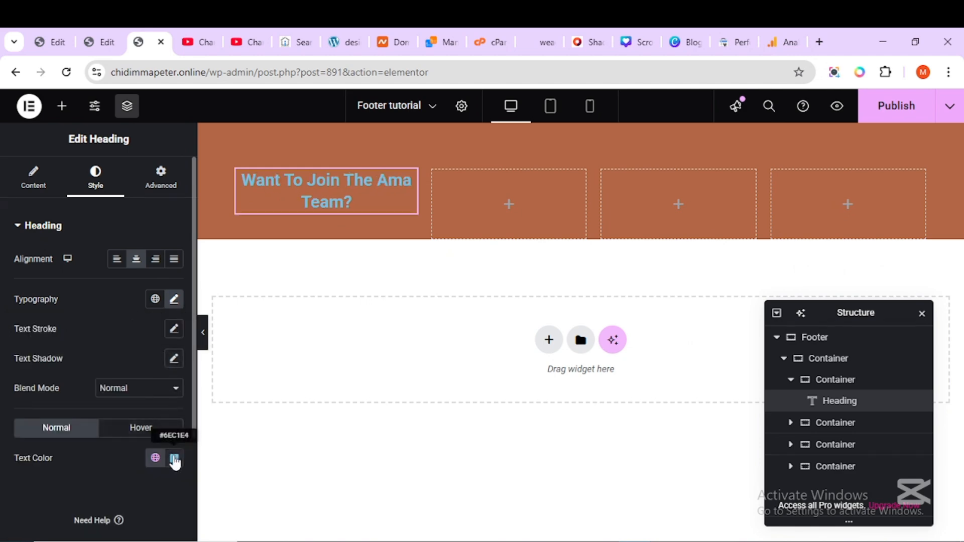
Change the heading's text color to white
{"action": "left_click", "coordinate": [174, 459]}
{"action": "left_click_drag", "start_coordinate": [176, 287], "coordinate": [93, 279]}
{"action": "left_click", "coordinate": [72, 472]}
Switch the heading's margin to unlinked percentage values and set the top margin to -1%
{"action": "left_click", "coordinate": [160, 178]}
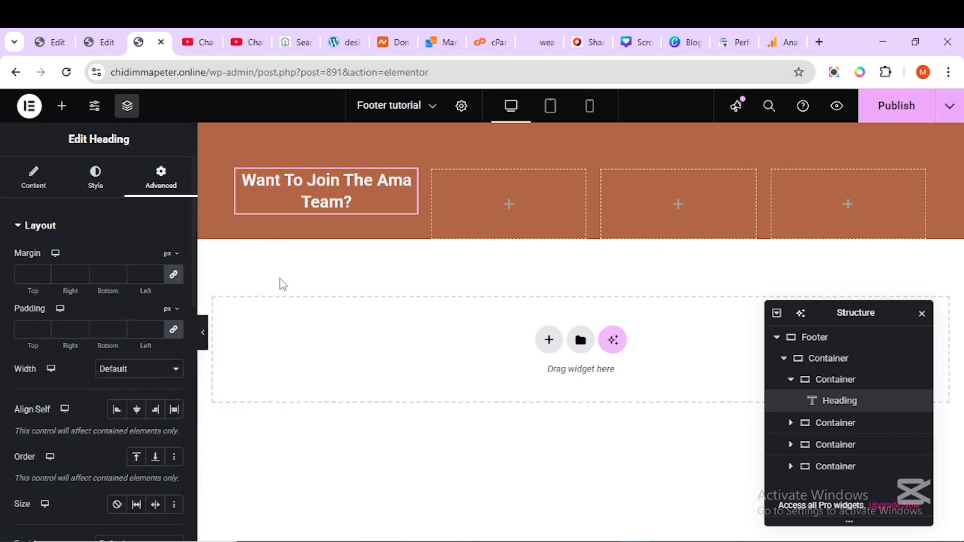
{"action": "left_click", "coordinate": [172, 254]}
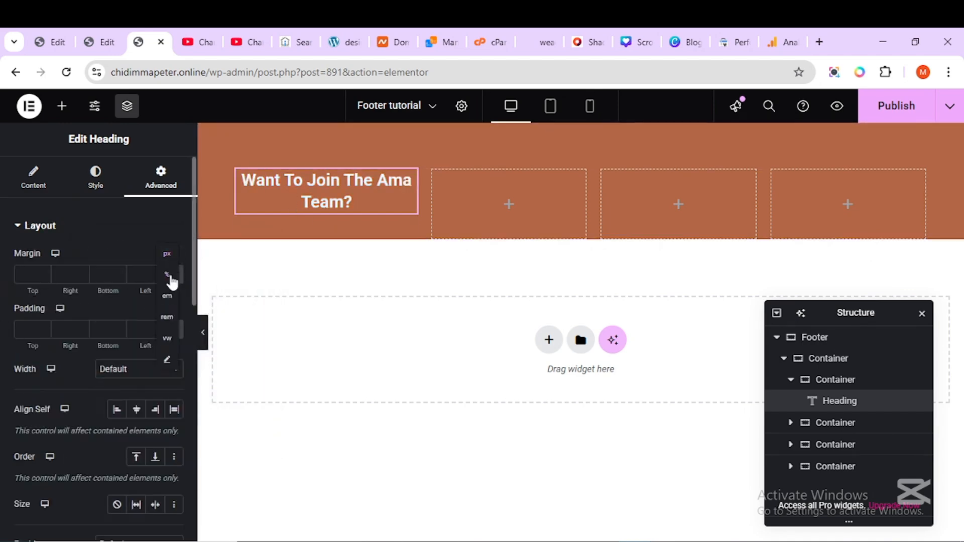
{"action": "left_click", "coordinate": [172, 275]}
{"action": "left_click", "coordinate": [173, 274]}
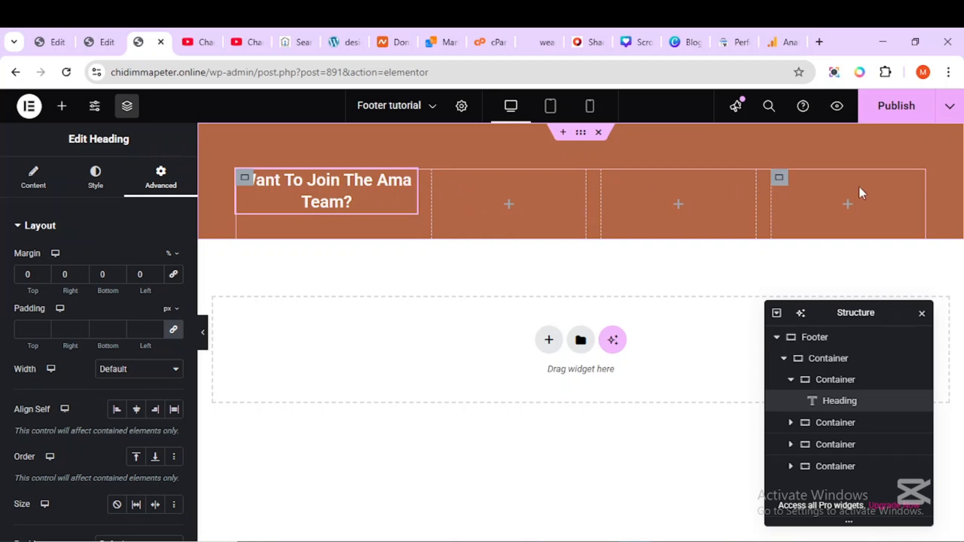
{"action": "left_click", "coordinate": [43, 278]}
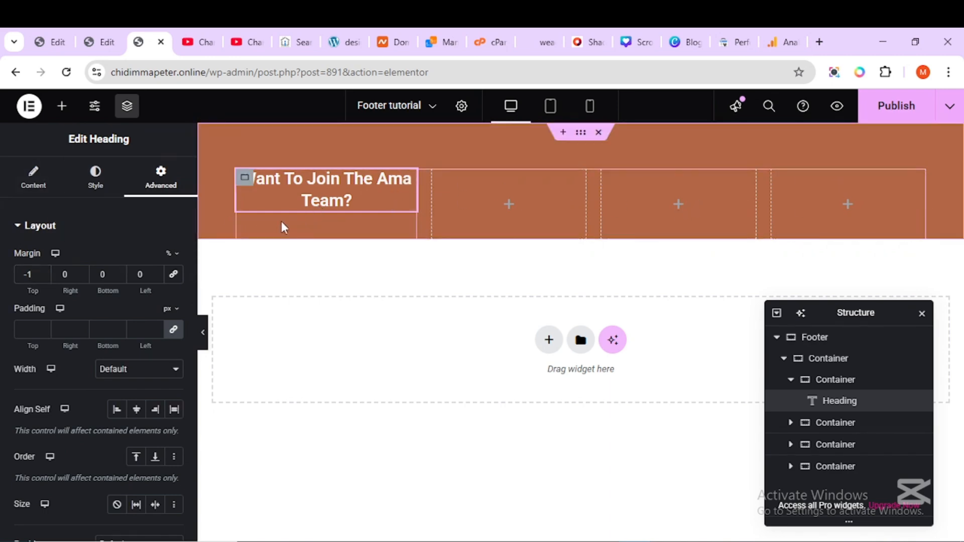
Add a Text Editor below the first column's heading and replace its placeholder with the reference footer's text "To join the AMA team click here"
{"action": "left_click", "coordinate": [244, 186]}
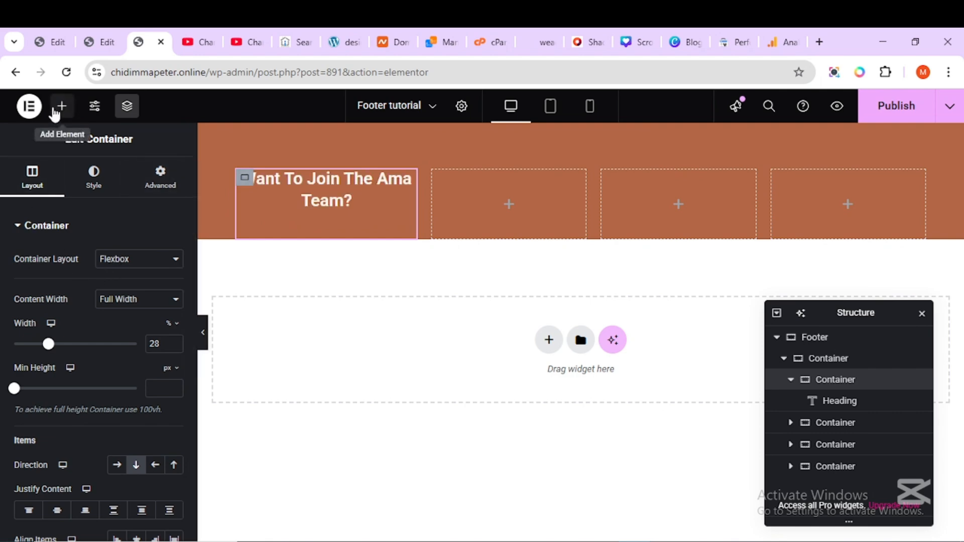
{"action": "left_click", "coordinate": [54, 117]}
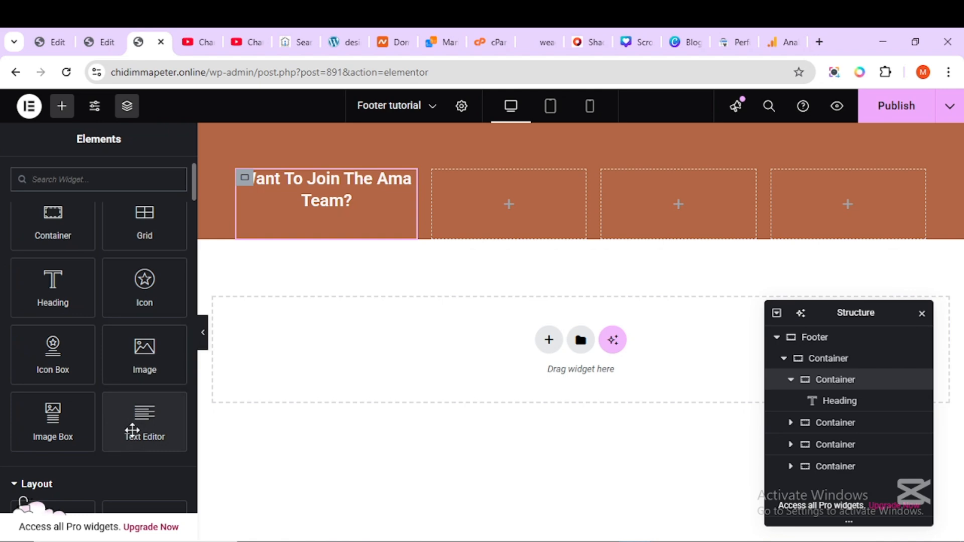
{"action": "left_click_drag", "start_coordinate": [132, 430], "coordinate": [330, 205]}
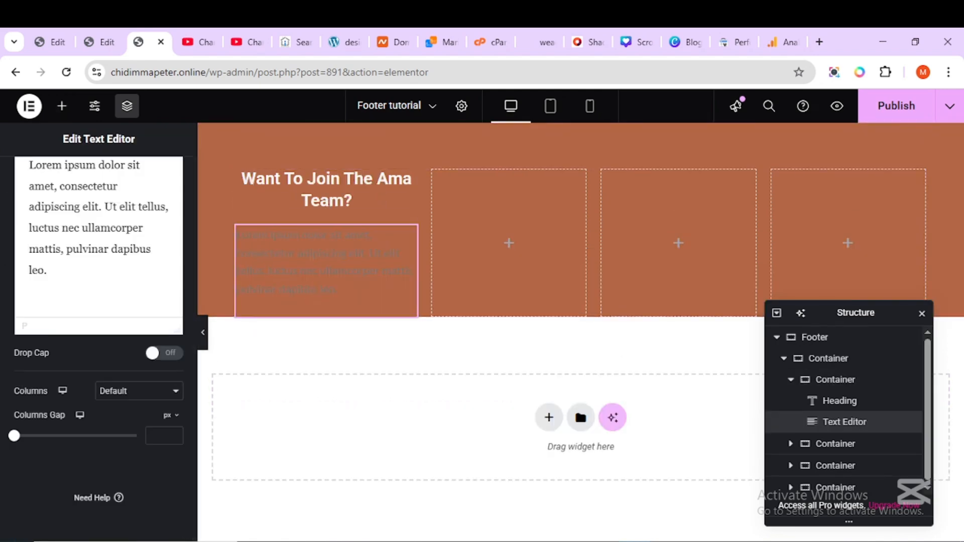
{"action": "left_click", "coordinate": [650, 507]}
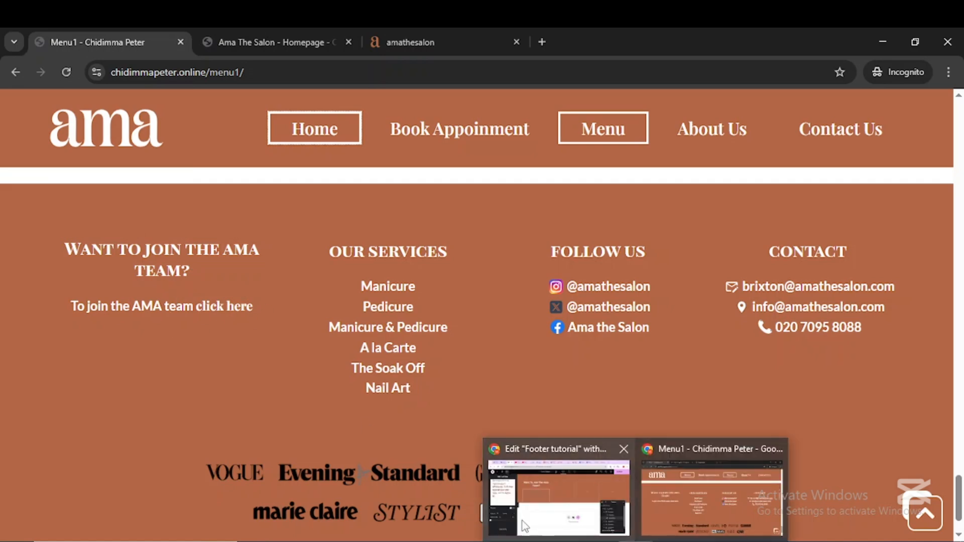
{"action": "left_click", "coordinate": [523, 520]}
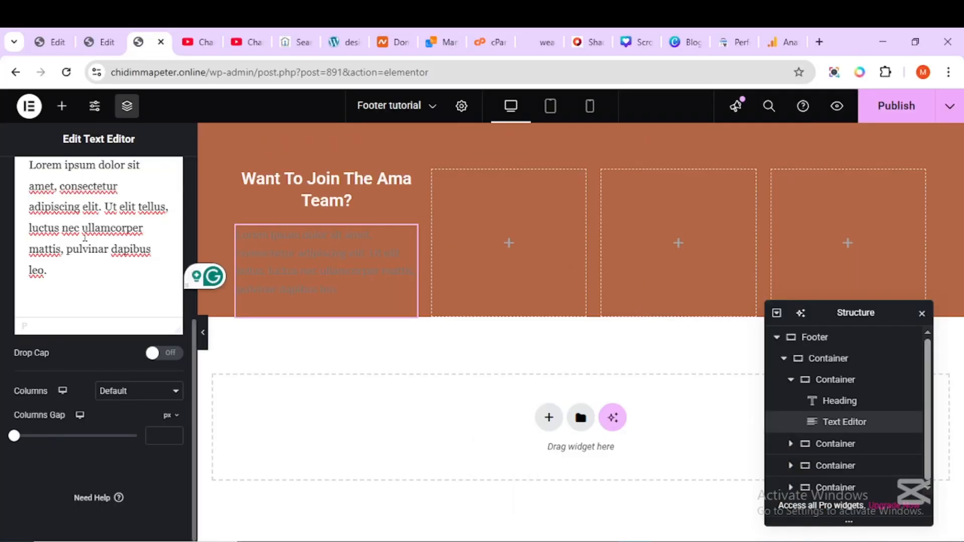
{"action": "key", "text": "ctrl+a"}
{"action": "right_click", "coordinate": [87, 456]}
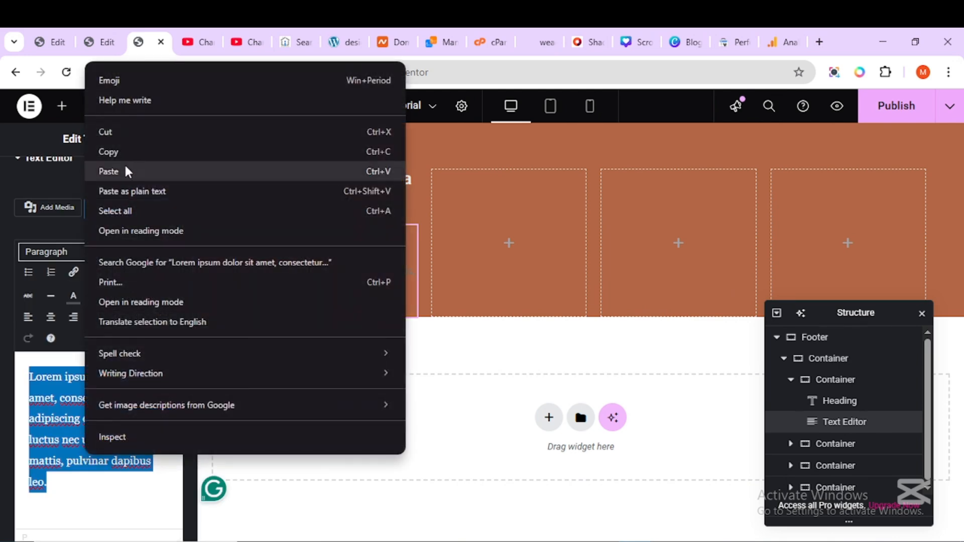
{"action": "left_click", "coordinate": [108, 171]}
Style the first column's paragraph with centered alignment, a larger font size and the global White text color
{"action": "left_click", "coordinate": [96, 178]}
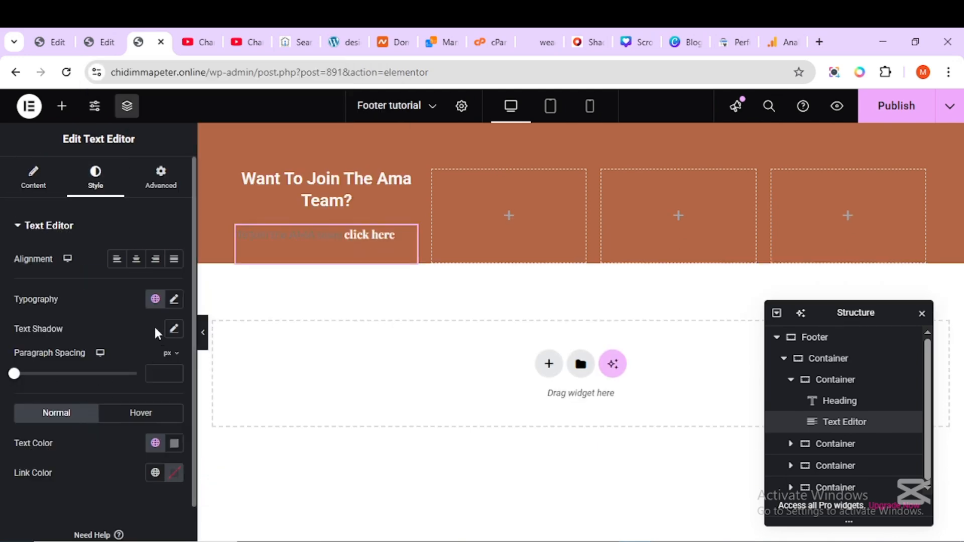
{"action": "left_click", "coordinate": [136, 260]}
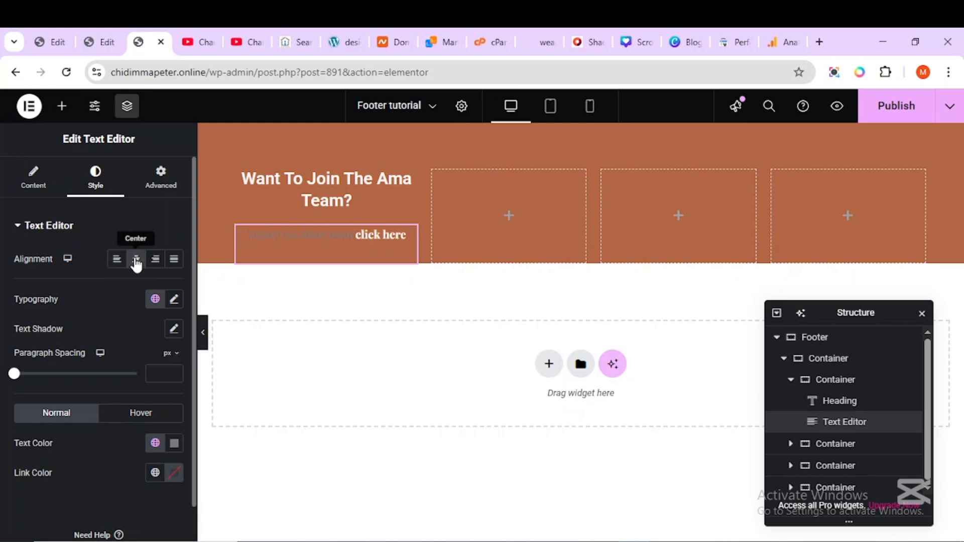
{"action": "left_click", "coordinate": [173, 300]}
{"action": "left_click", "coordinate": [164, 407]}
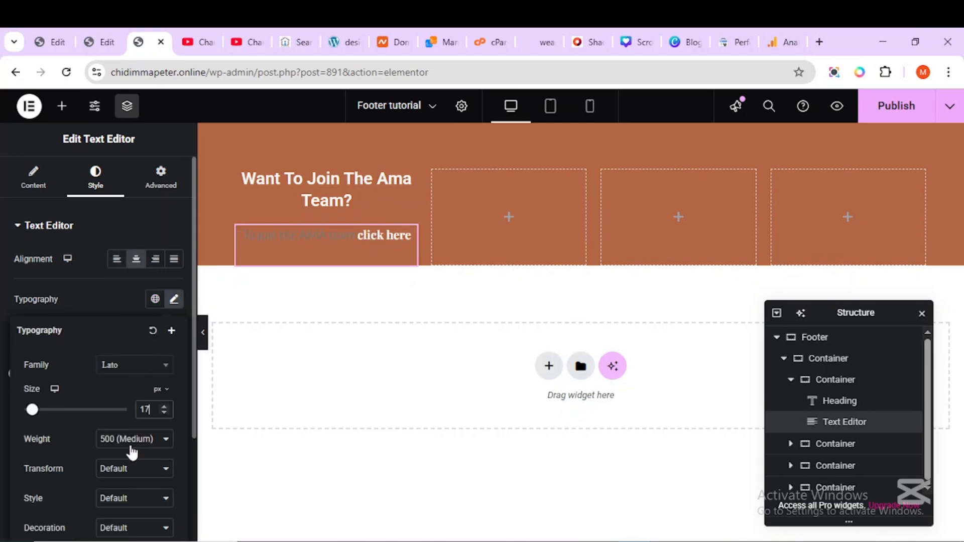
{"action": "left_click", "coordinate": [131, 301]}
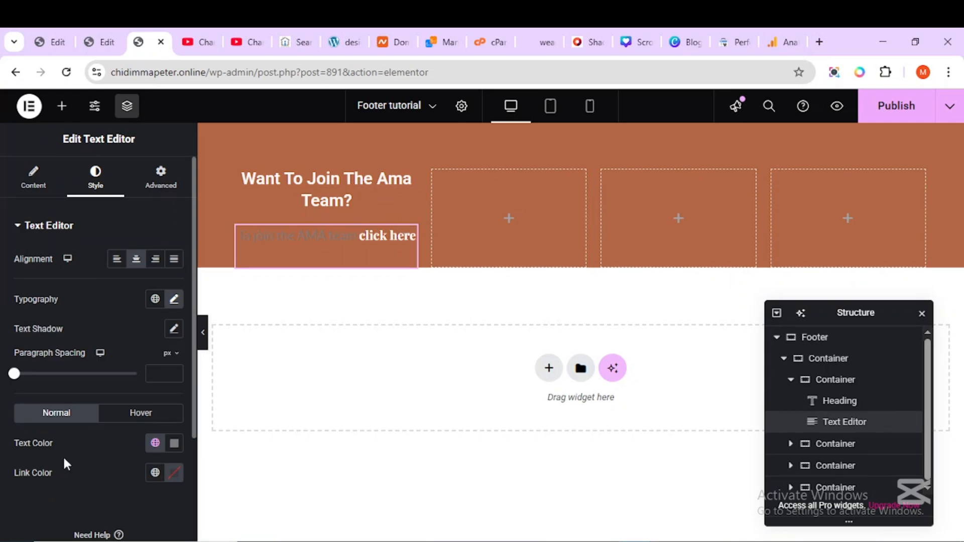
{"action": "left_click", "coordinate": [155, 443]}
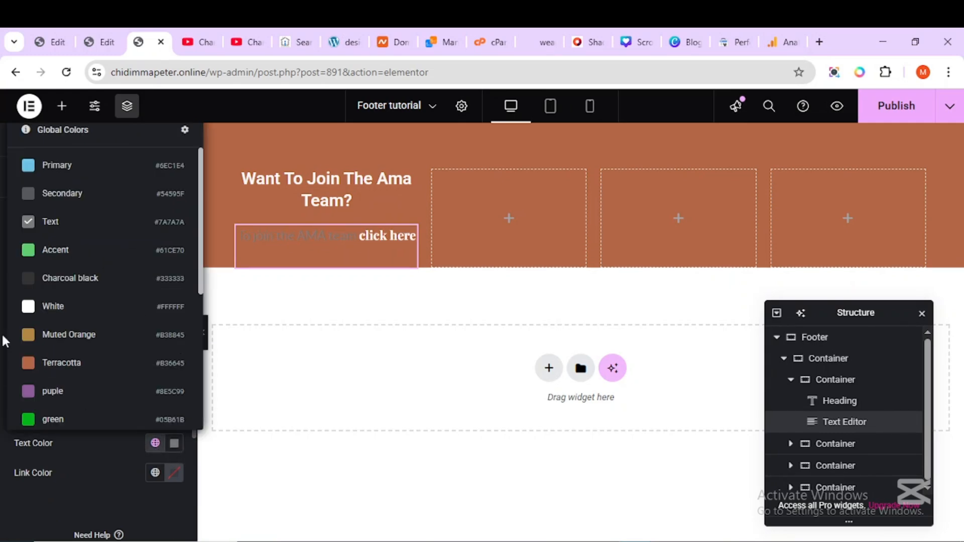
{"action": "left_click", "coordinate": [64, 305]}
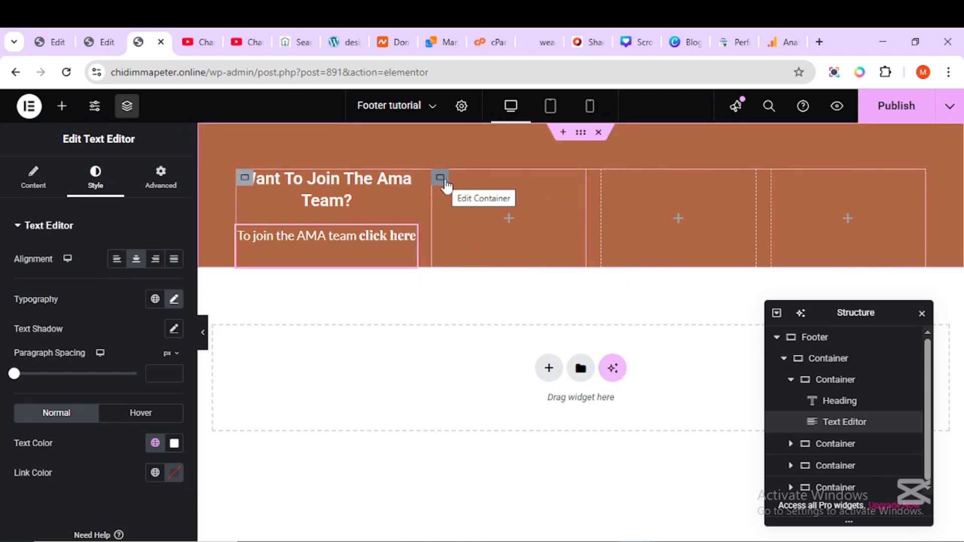
Check the Menu1 reference footer's second column, and copy the first column's heading into the empty second column
{"action": "left_click", "coordinate": [440, 178]}
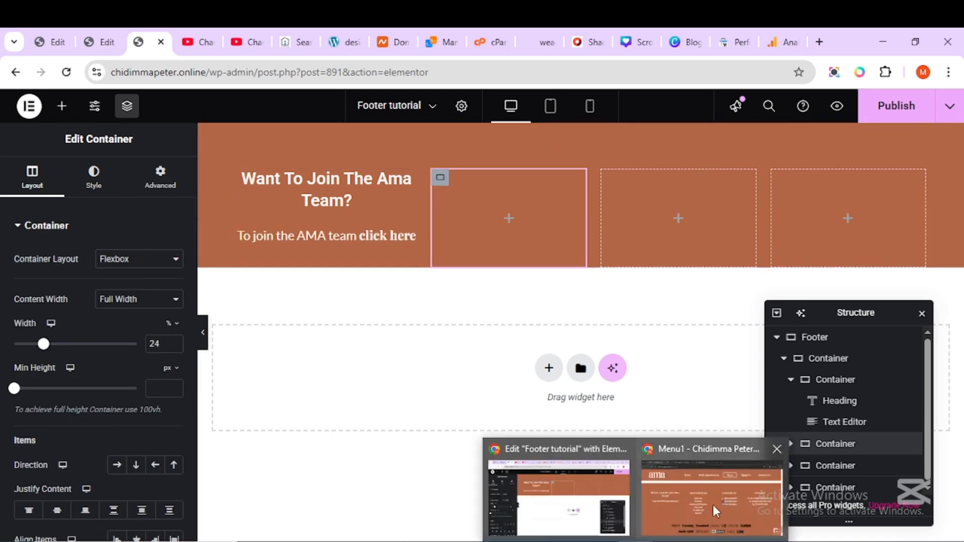
{"action": "left_click", "coordinate": [713, 505]}
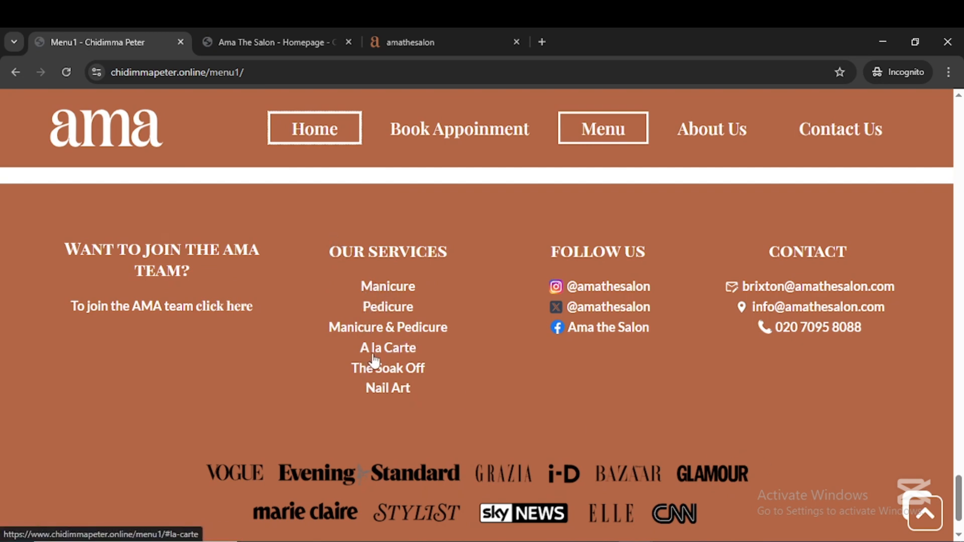
{"action": "mouse_move", "coordinate": [637, 541]}
{"action": "left_click", "coordinate": [572, 525]}
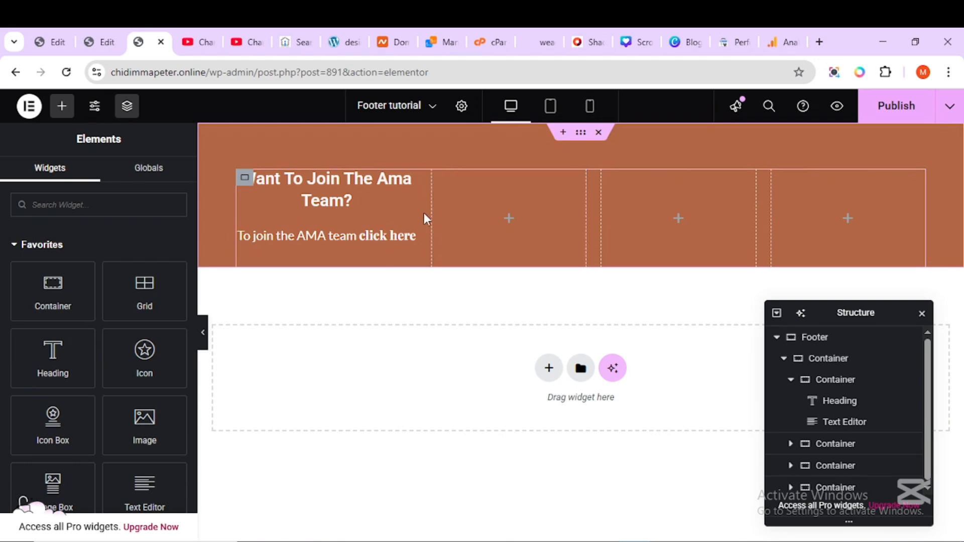
{"action": "right_click", "coordinate": [354, 185]}
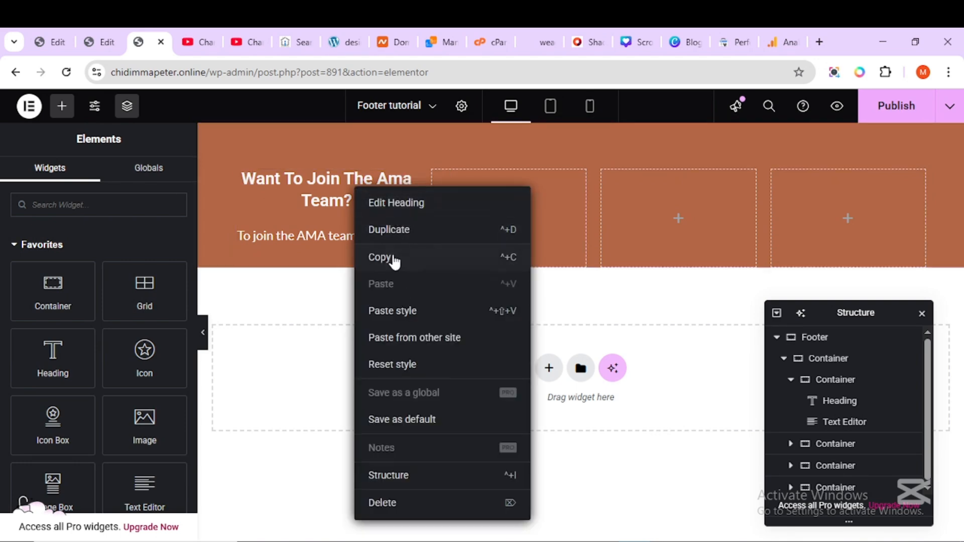
{"action": "left_click", "coordinate": [379, 257]}
{"action": "left_click", "coordinate": [492, 196]}
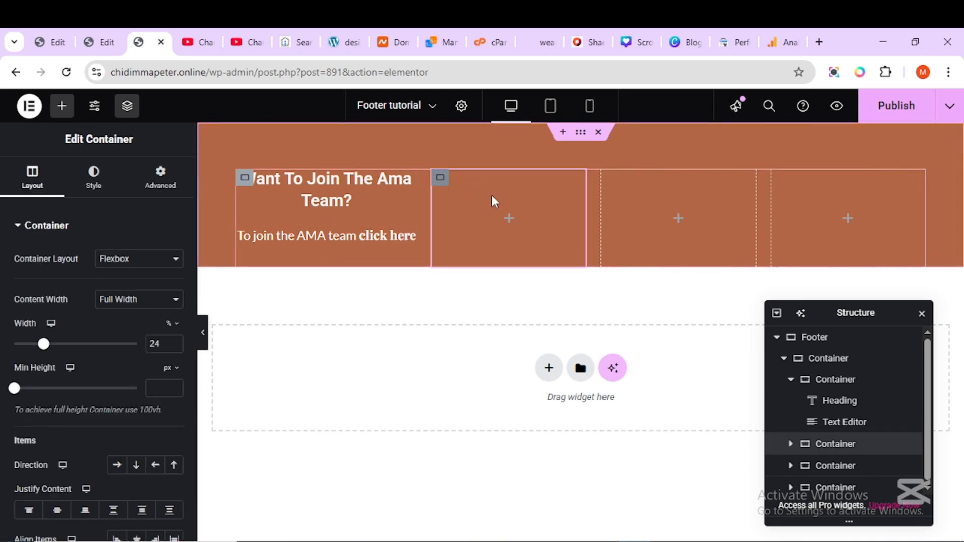
{"action": "right_click", "coordinate": [492, 200]}
{"action": "left_click", "coordinate": [536, 285]}
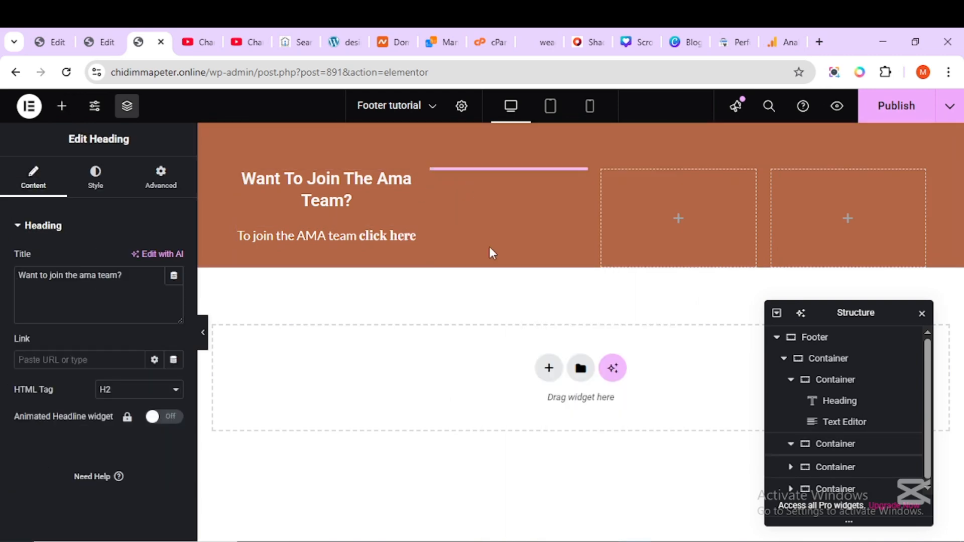
Replace the second column heading's title with "our services"
{"action": "triple_click", "coordinate": [101, 279]}
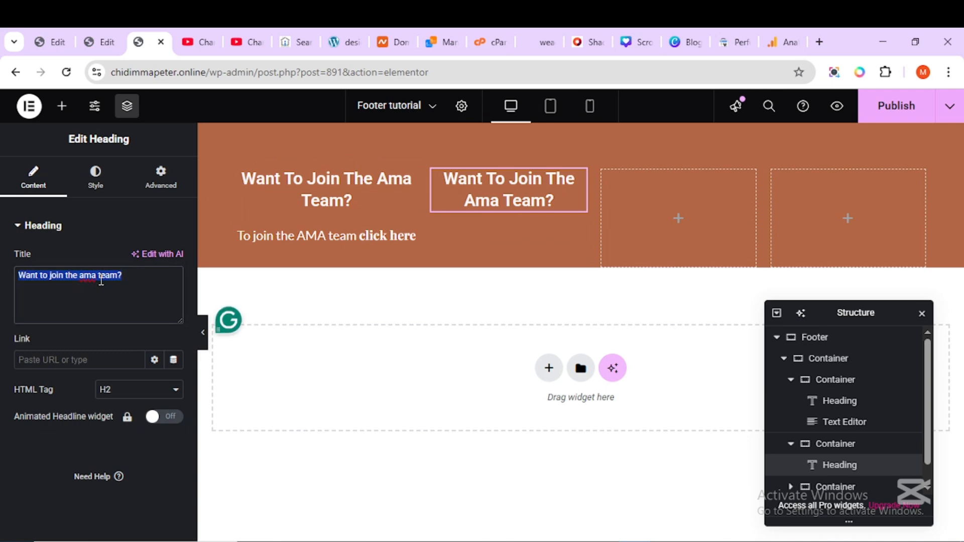
{"action": "key", "text": "BackSpace"}
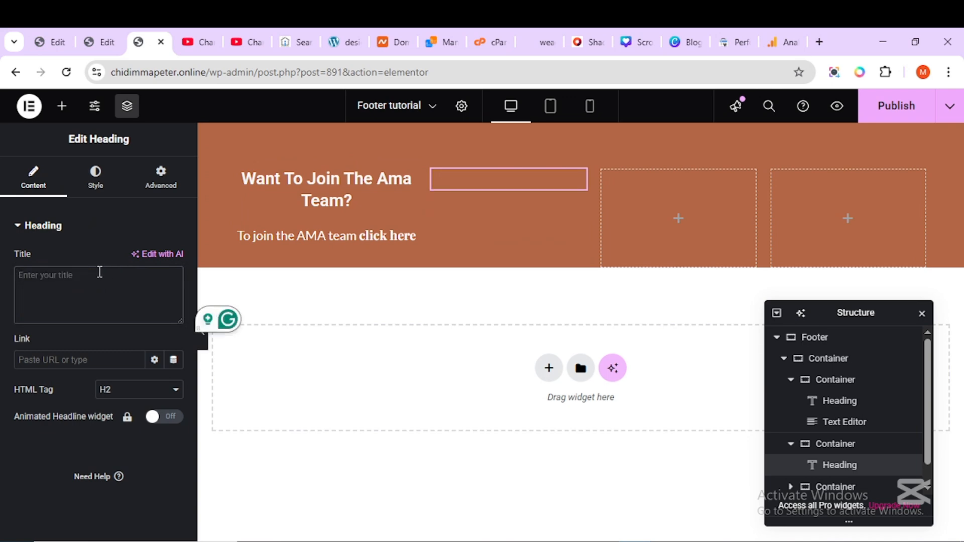
{"action": "type", "text": "our "}
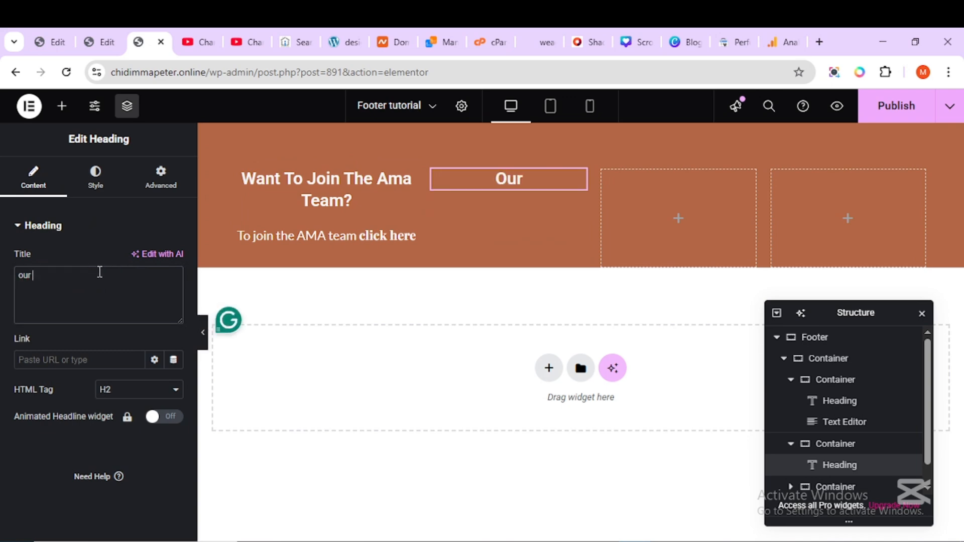
{"action": "type", "text": "services"}
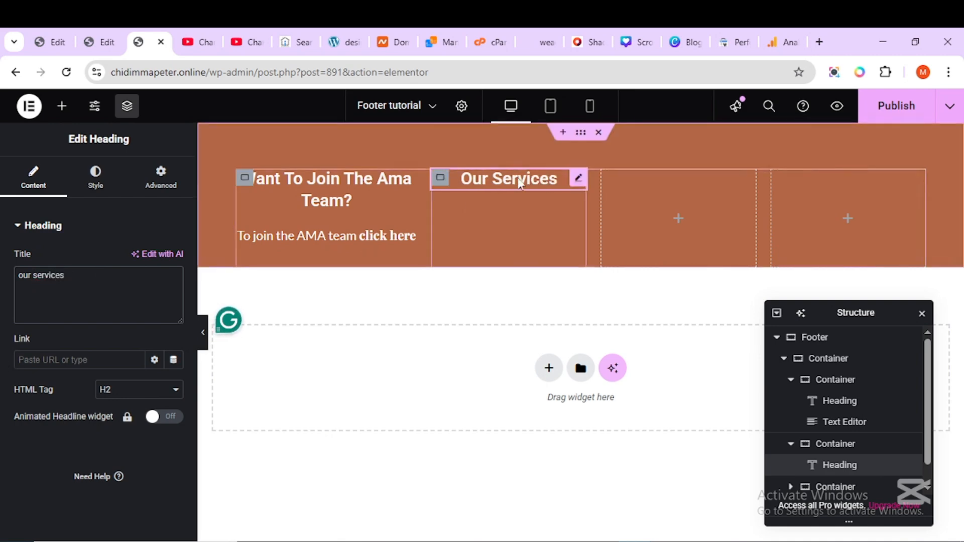
Set the text transform of the second column's heading to Uppercase
{"action": "left_click", "coordinate": [98, 187]}
{"action": "left_click", "coordinate": [174, 300]}
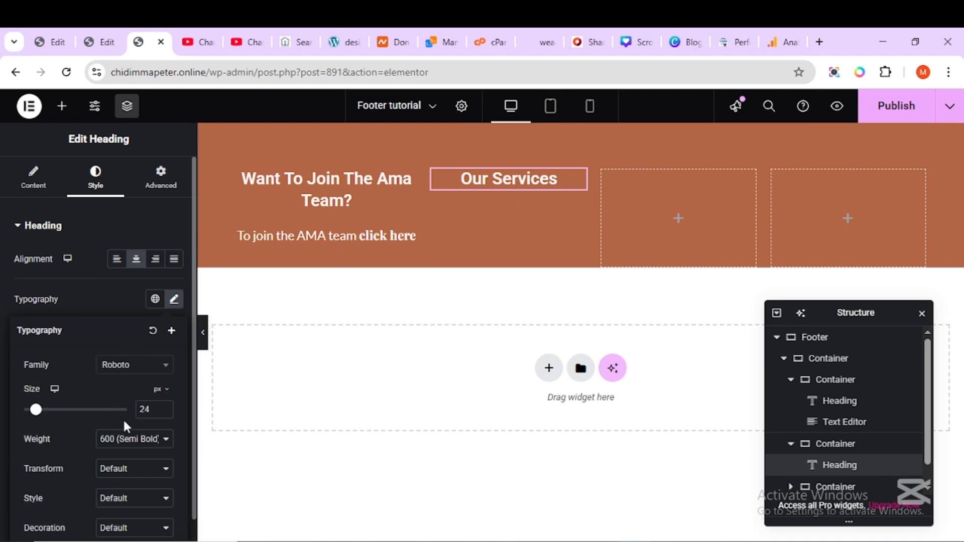
{"action": "left_click", "coordinate": [123, 463]}
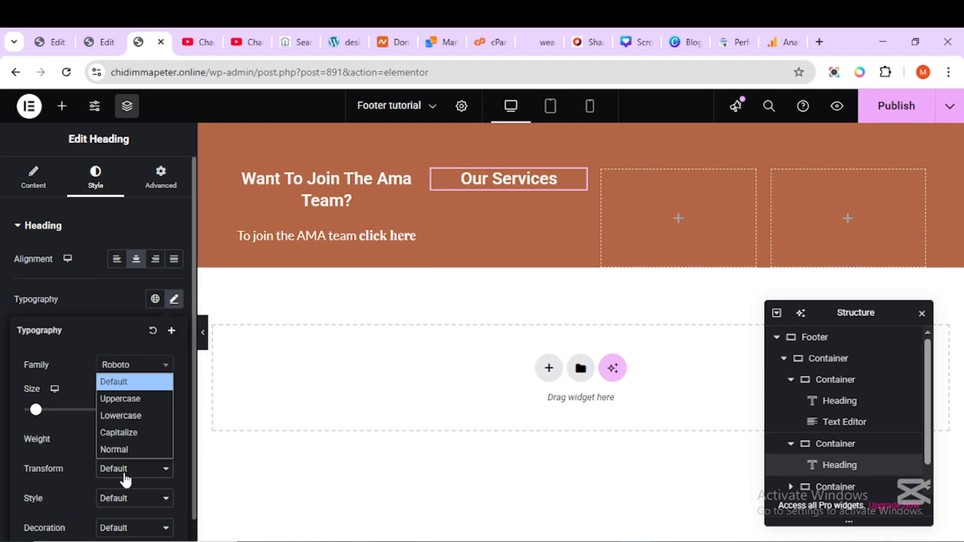
{"action": "left_click", "coordinate": [129, 399]}
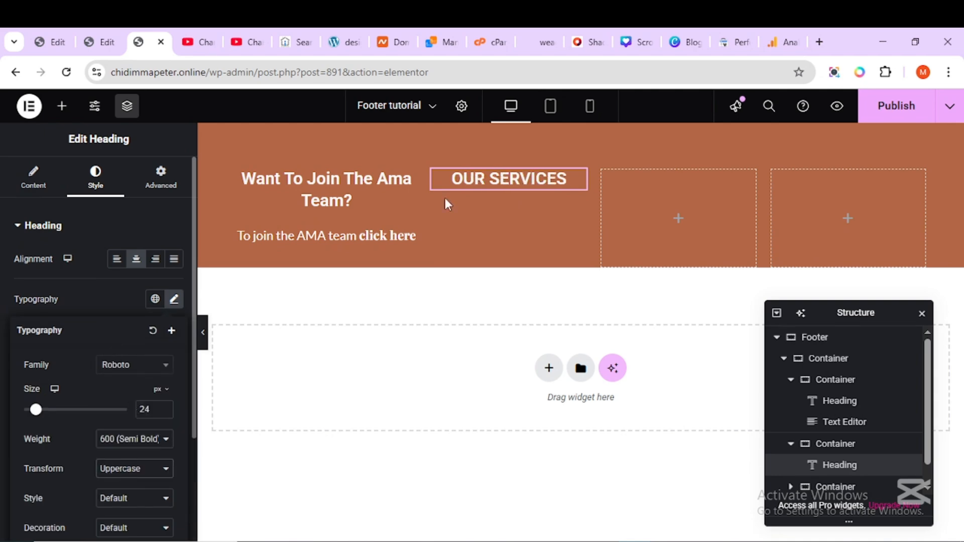
Set the text transform of the first column's "Want to join the ama team?" heading to Uppercase
{"action": "left_click", "coordinate": [354, 182]}
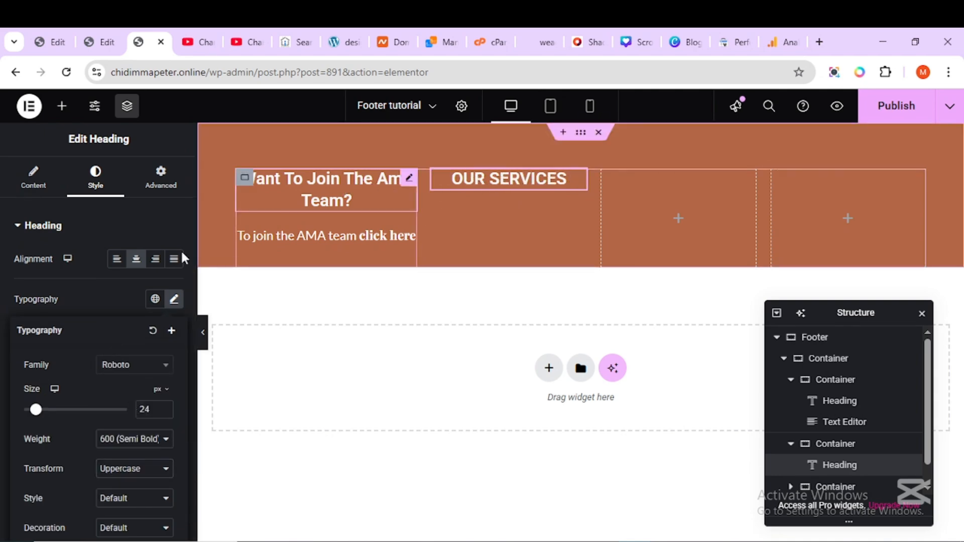
{"action": "left_click", "coordinate": [33, 190]}
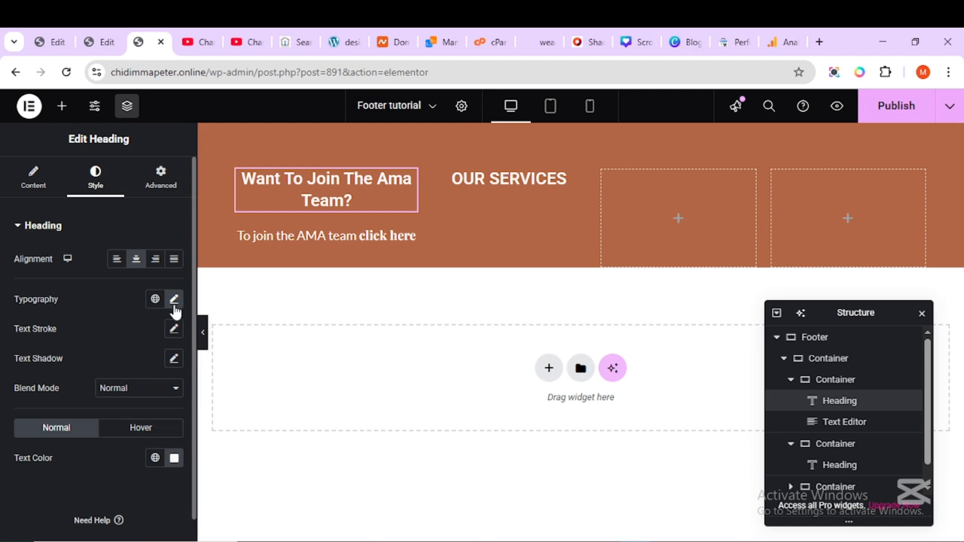
{"action": "left_click", "coordinate": [173, 300]}
{"action": "left_click", "coordinate": [135, 481]}
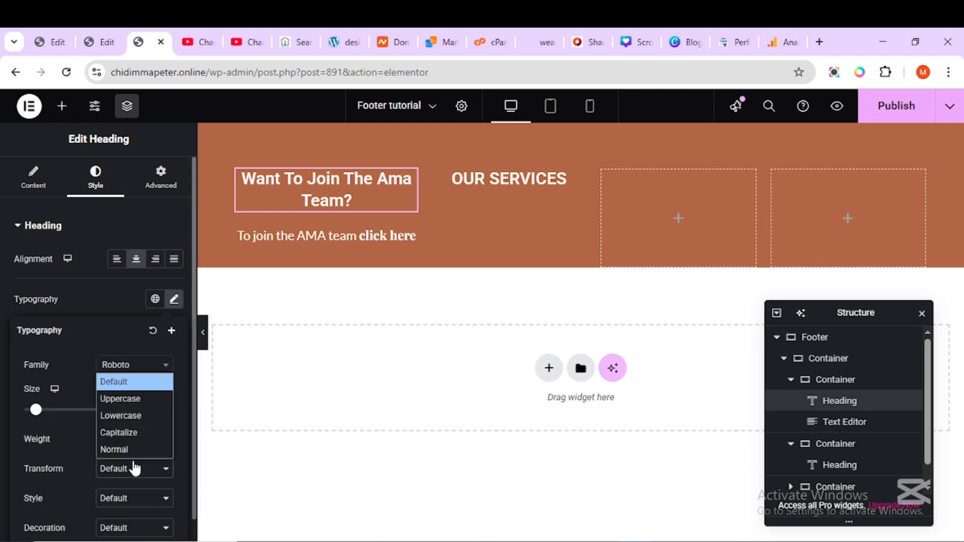
{"action": "left_click", "coordinate": [120, 399]}
Search the widgets for "icon" and add an Icon List below the "our services" heading in the second column
{"action": "left_click", "coordinate": [476, 195]}
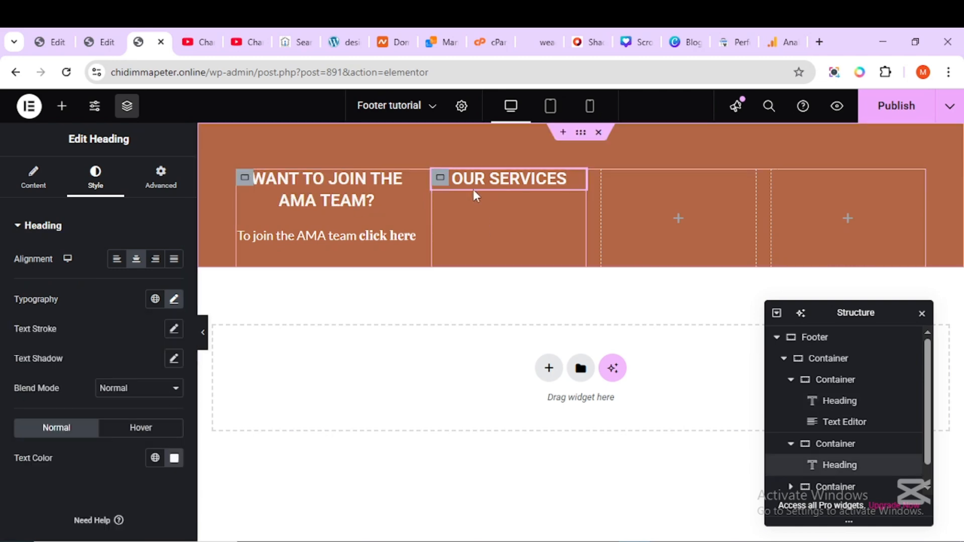
{"action": "left_click", "coordinate": [61, 105]}
{"action": "scroll", "coordinate": [142, 414], "scroll_direction": "down", "scroll_amount": 8}
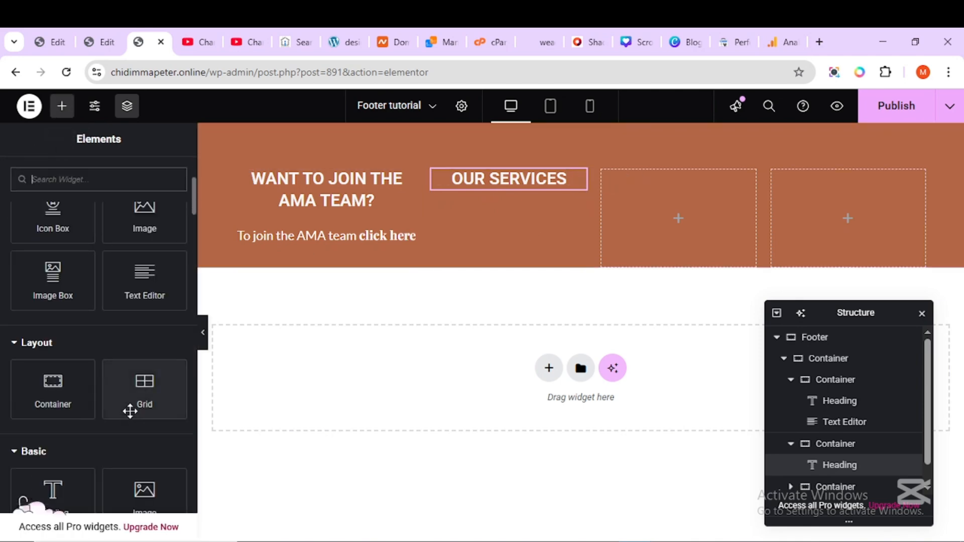
{"action": "left_click", "coordinate": [99, 179]}
{"action": "type", "text": "icon"}
{"action": "left_click_drag", "start_coordinate": [136, 338], "coordinate": [507, 216]}
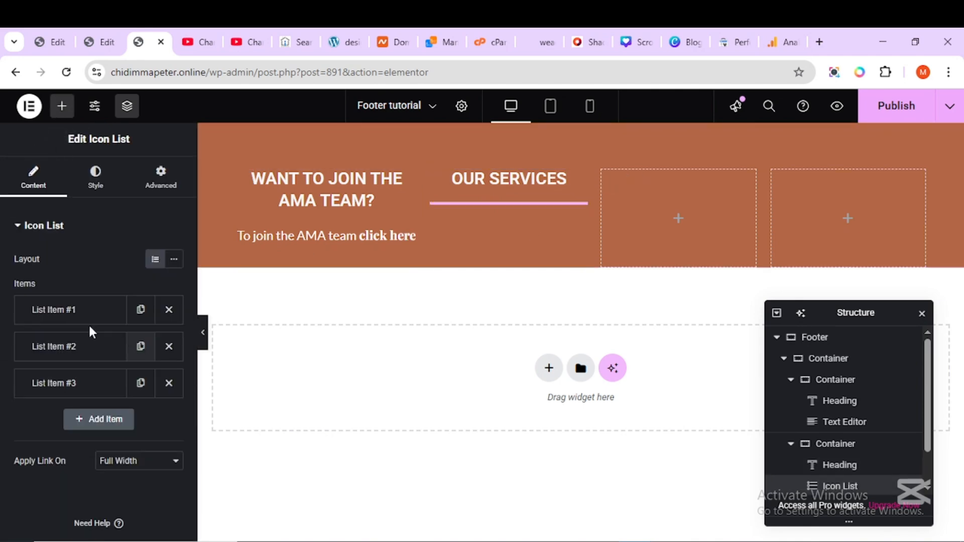
Set the text of the first two list items to "Manicure" and "Pedicure"
{"action": "left_click", "coordinate": [55, 310]}
{"action": "triple_click", "coordinate": [56, 362]}
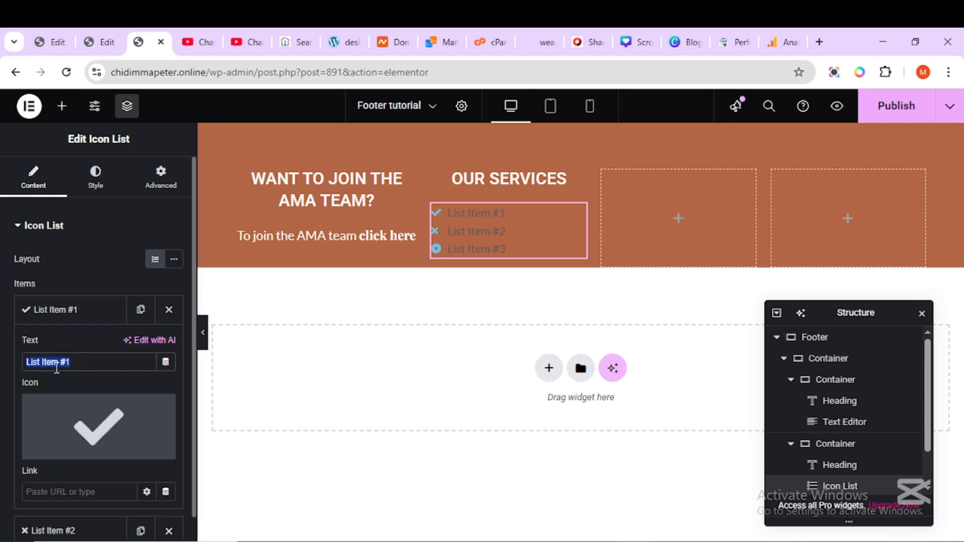
{"action": "type", "text": "Manicure"}
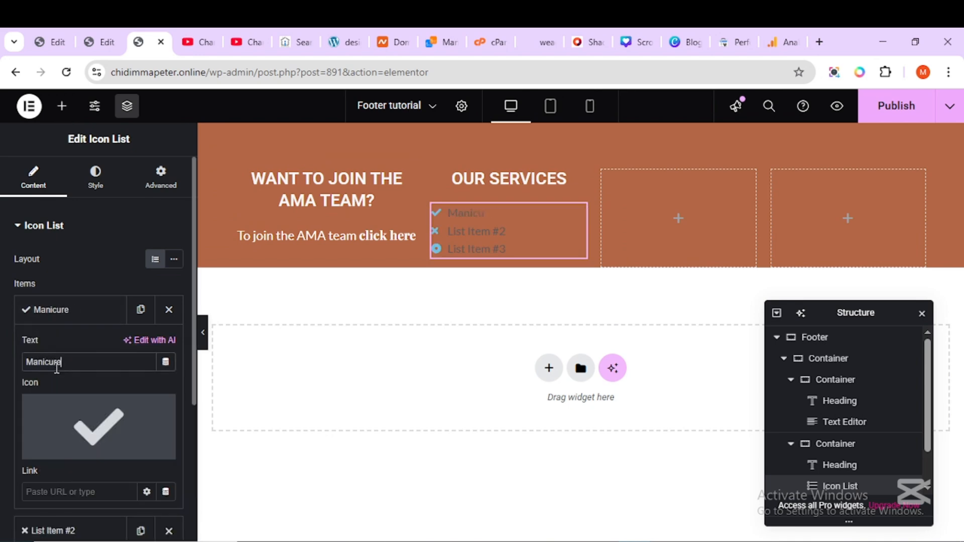
{"action": "left_click", "coordinate": [53, 531]}
{"action": "triple_click", "coordinate": [50, 188]}
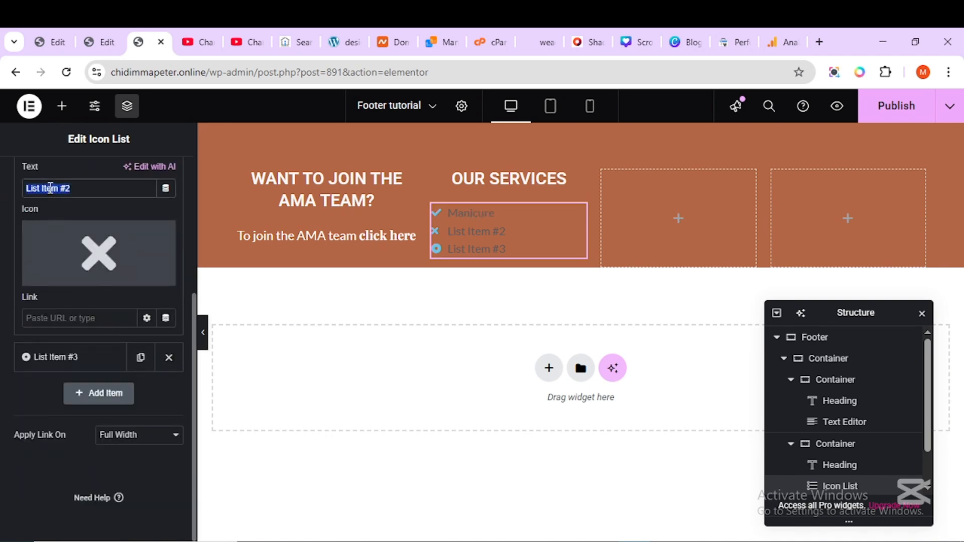
{"action": "type", "text": "Pedicure"}
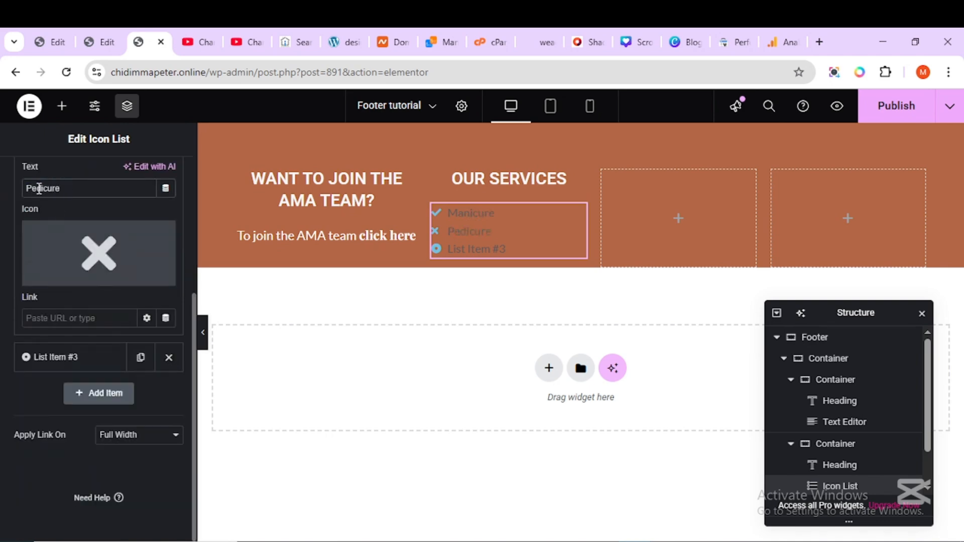
Check the service names in the reference footer and set the third list item's text to "Manicure & Pedicure"
{"action": "left_click", "coordinate": [69, 364]}
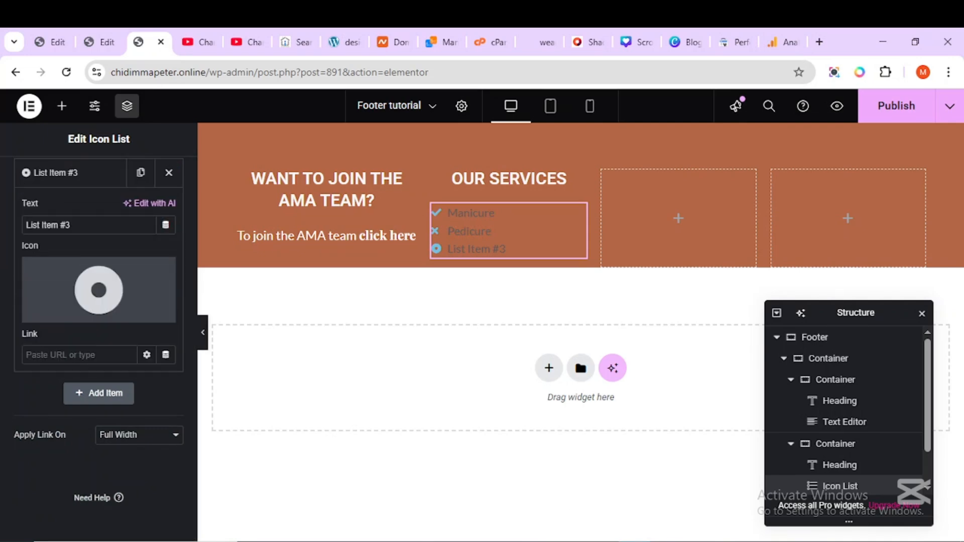
{"action": "left_click", "coordinate": [646, 492]}
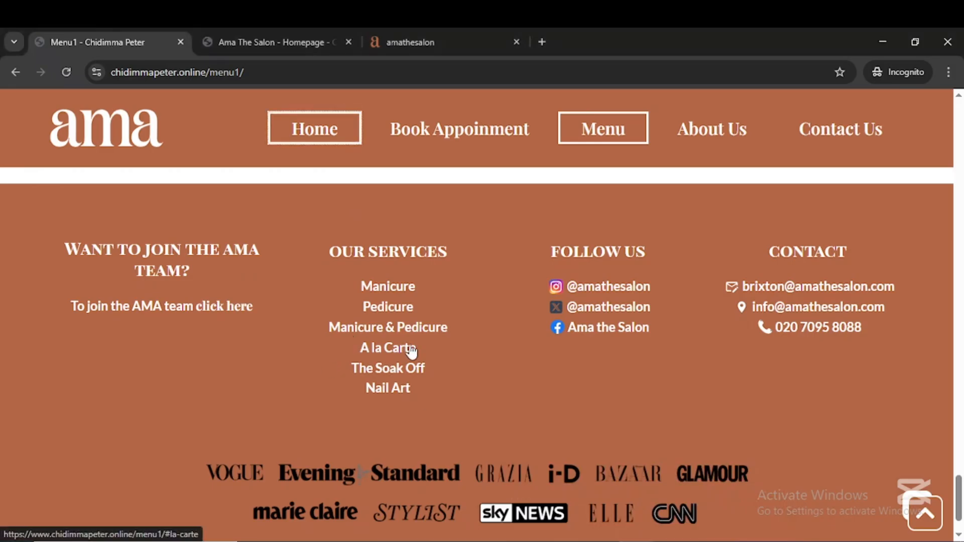
{"action": "left_click", "coordinate": [552, 459]}
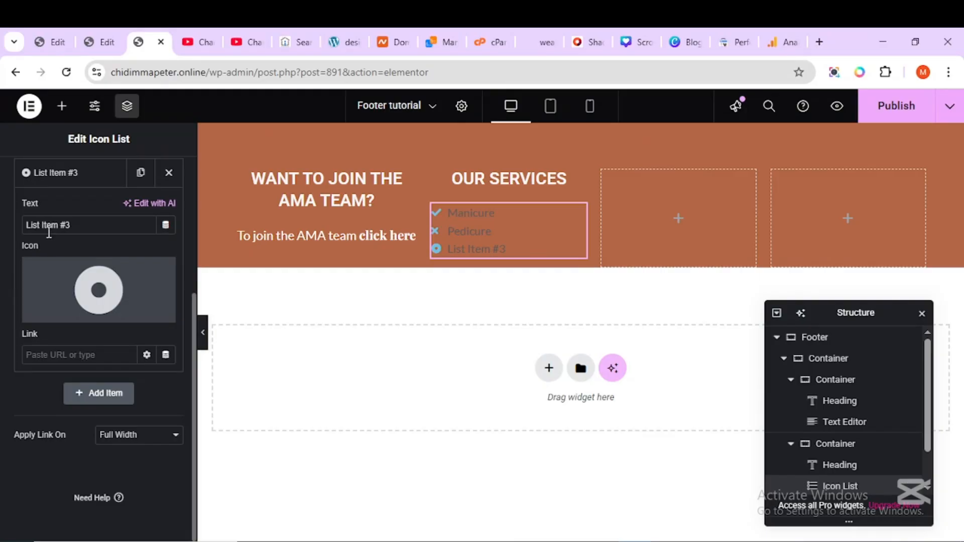
{"action": "triple_click", "coordinate": [49, 225]}
{"action": "type", "text": "Manicure & Pedicure"}
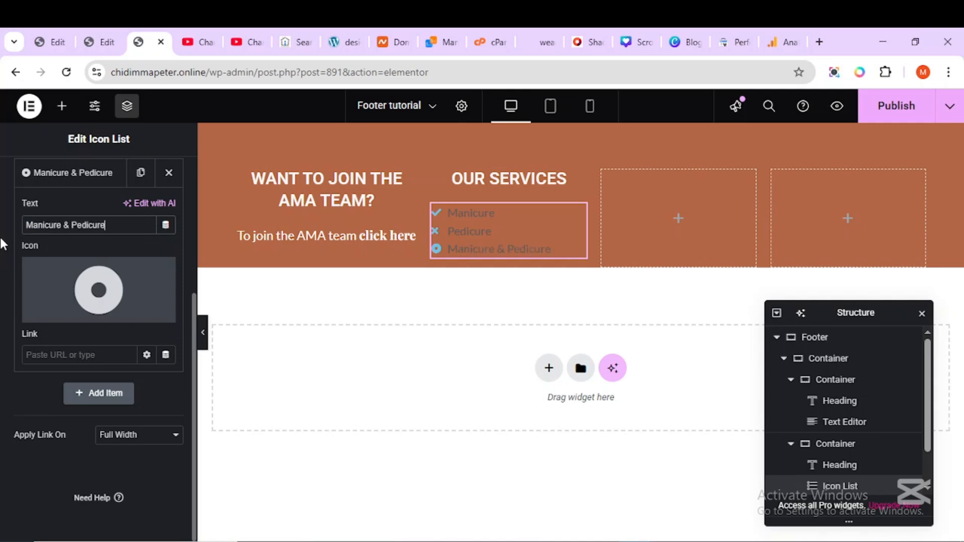
Add a fourth list item and enter "A la Carte" as its link
{"action": "left_click", "coordinate": [99, 393]}
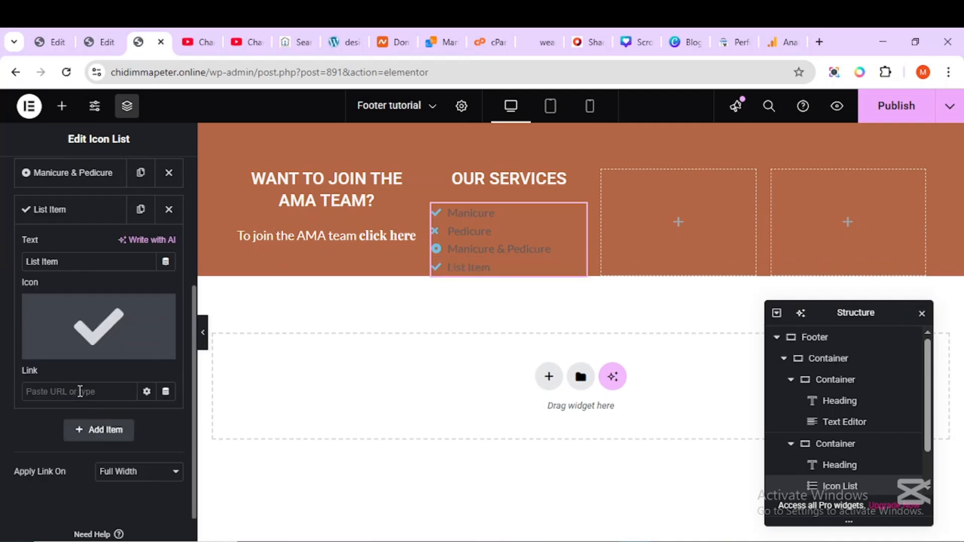
{"action": "left_click", "coordinate": [71, 387]}
{"action": "type", "text": "A la Carte"}
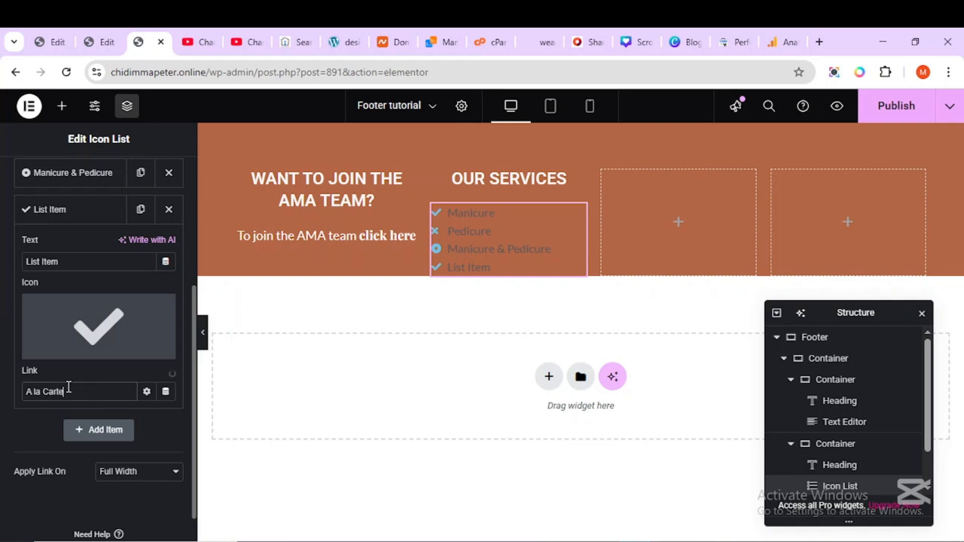
Add two more list items with the texts "Soak off" and "Nail Art", and compare the list with the reference footer
{"action": "left_click", "coordinate": [86, 433]}
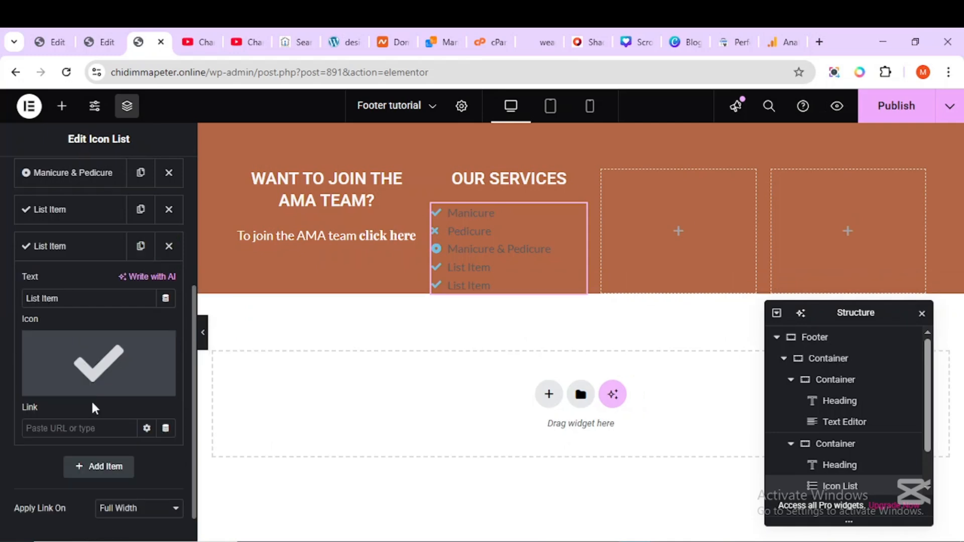
{"action": "double_click", "coordinate": [81, 300]}
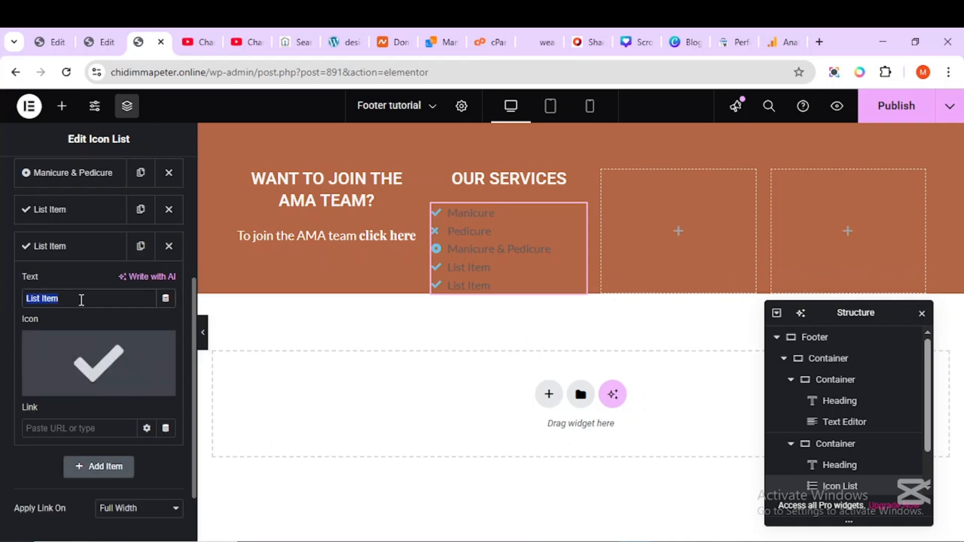
{"action": "type", "text": "Soak off"}
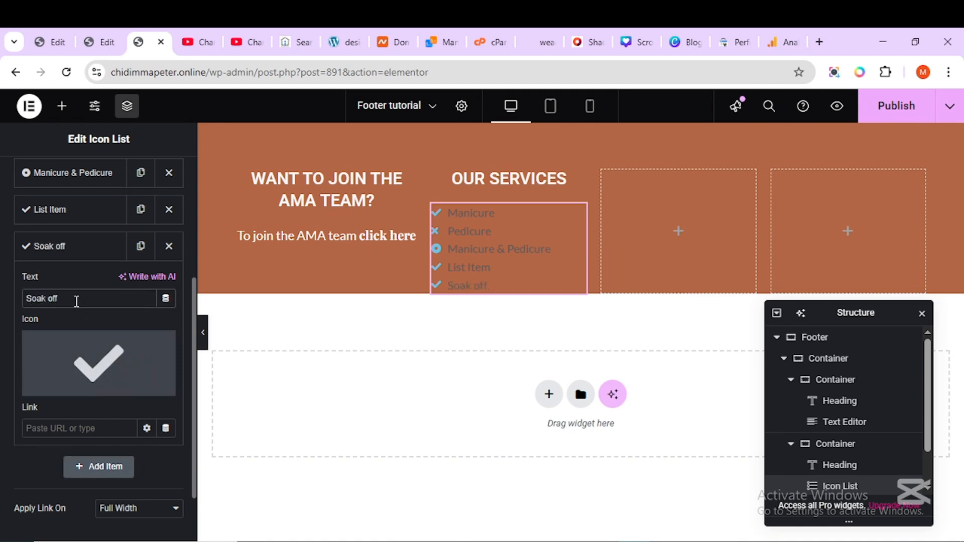
{"action": "left_click", "coordinate": [95, 466]}
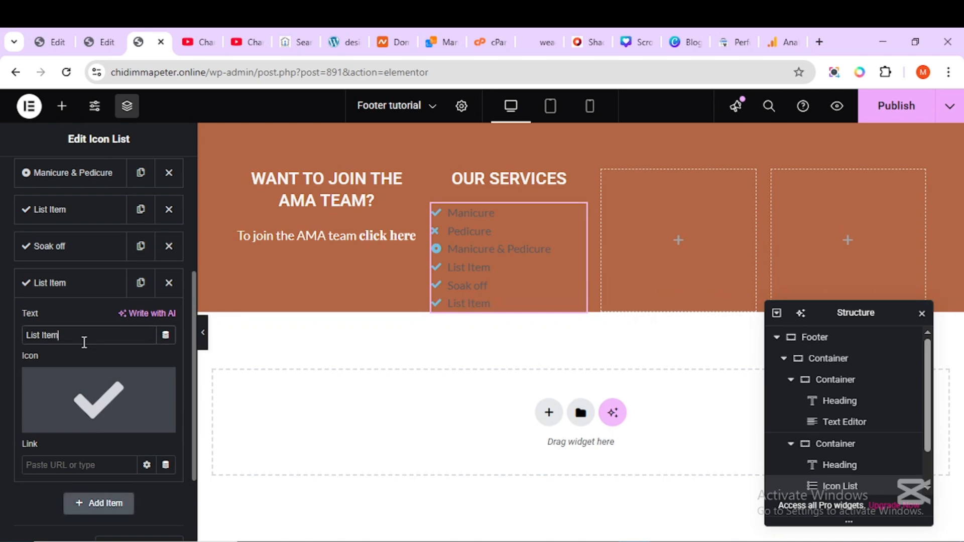
{"action": "type", "text": "Nail Art"}
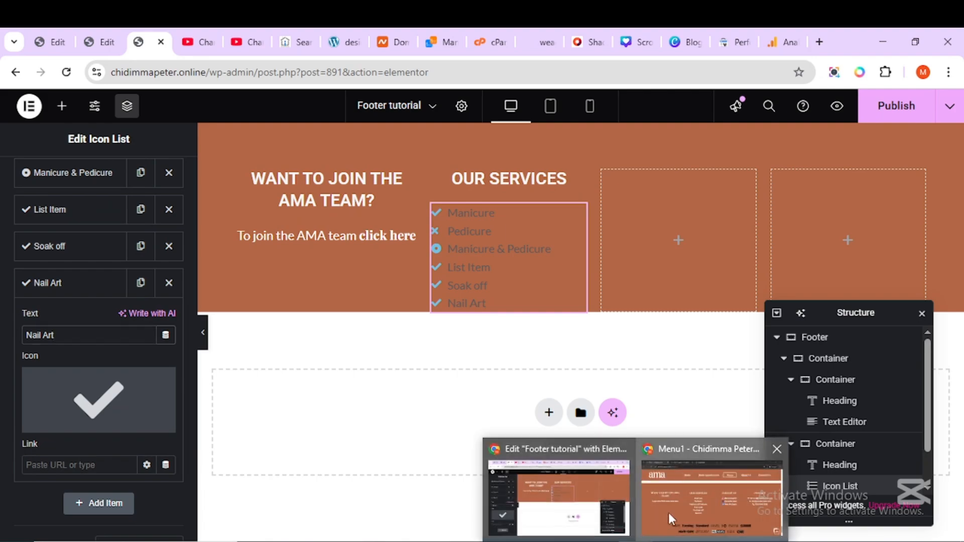
{"action": "left_click", "coordinate": [713, 494]}
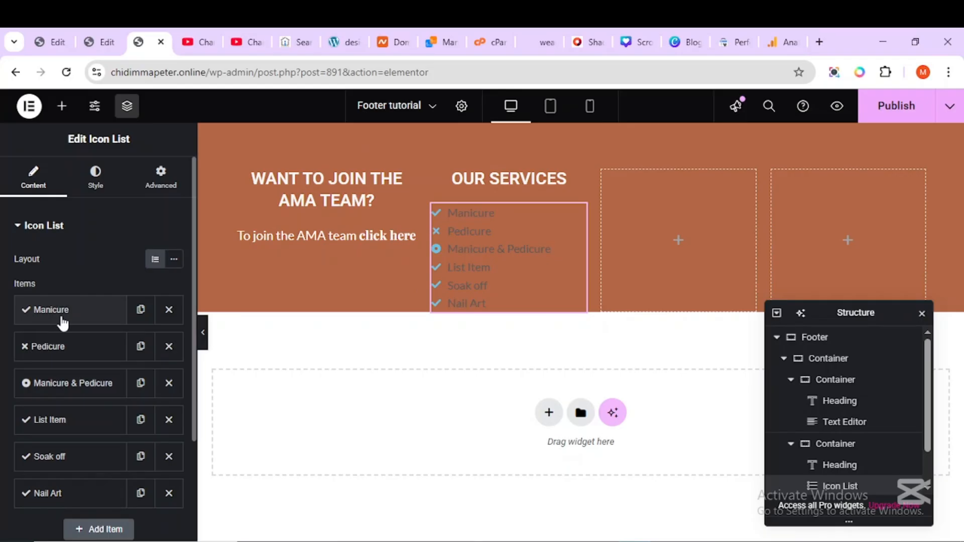
Remove the icons from the "Manicure", "Pedicure" and "Manicure & Pedicure" list items
{"action": "left_click", "coordinate": [52, 314]}
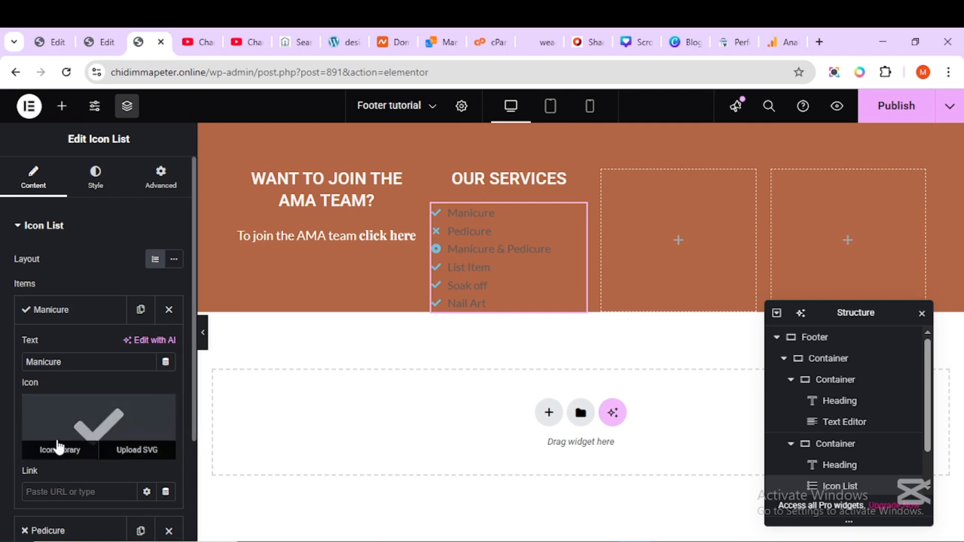
{"action": "left_click", "coordinate": [160, 405]}
{"action": "scroll", "coordinate": [96, 442], "scroll_direction": "down", "scroll_amount": 2}
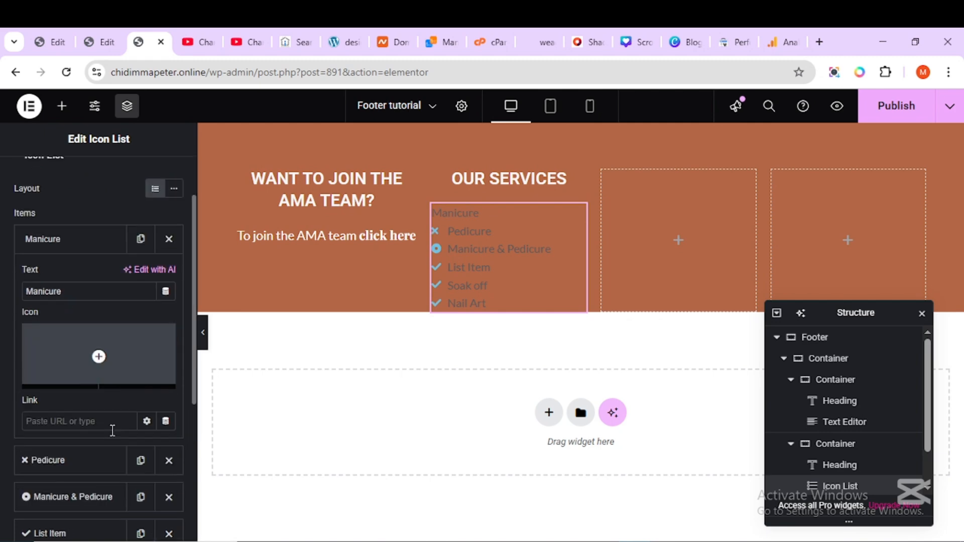
{"action": "left_click", "coordinate": [84, 469]}
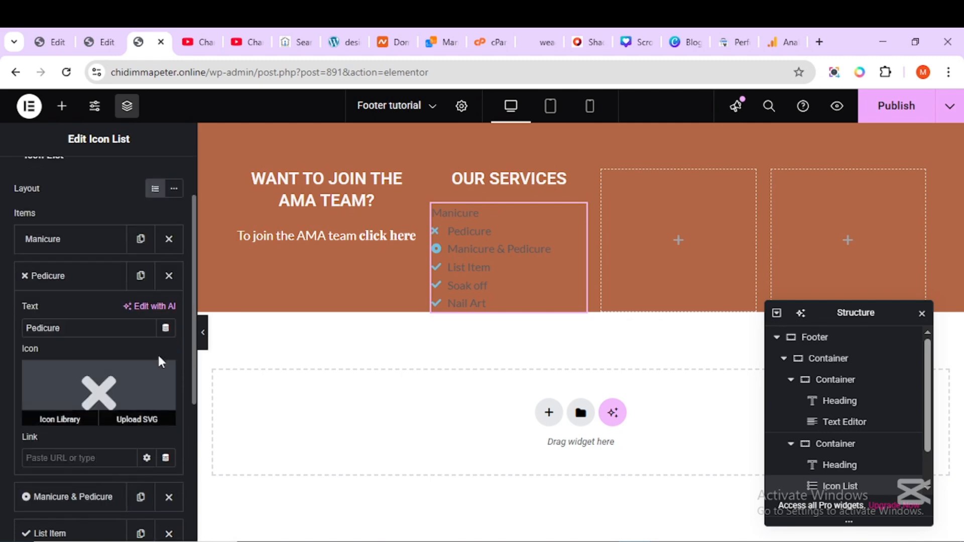
{"action": "left_click", "coordinate": [161, 377]}
{"action": "scroll", "coordinate": [108, 430], "scroll_direction": "down", "scroll_amount": 3}
{"action": "left_click", "coordinate": [76, 355]}
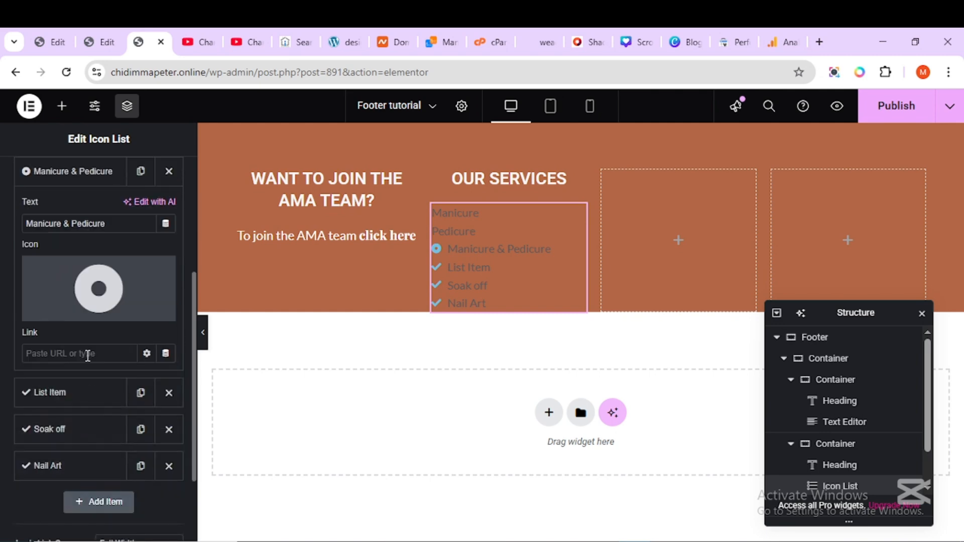
{"action": "left_click", "coordinate": [162, 273]}
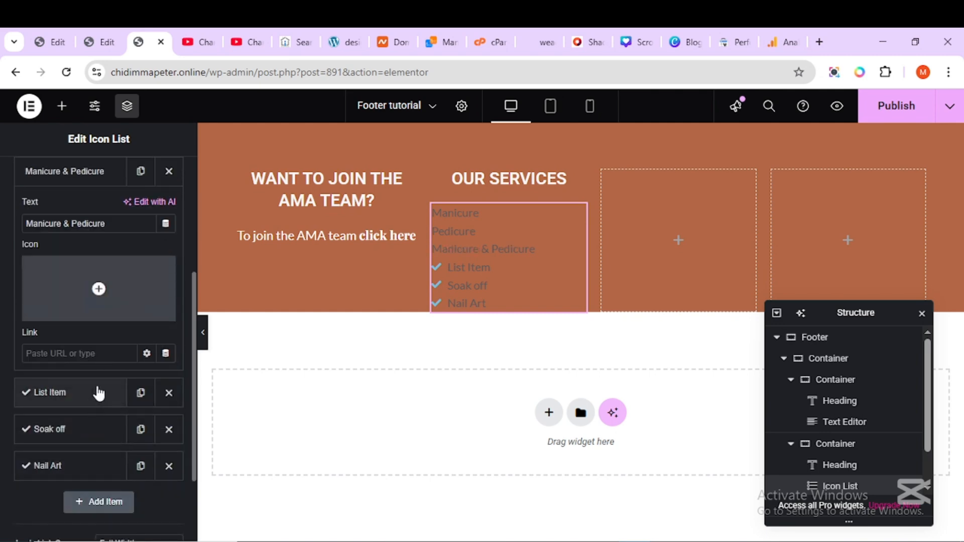
Remove the icons from the fourth list item and from the "Soak off" and "Nail Art" items
{"action": "left_click", "coordinate": [92, 392]}
{"action": "left_click", "coordinate": [158, 312]}
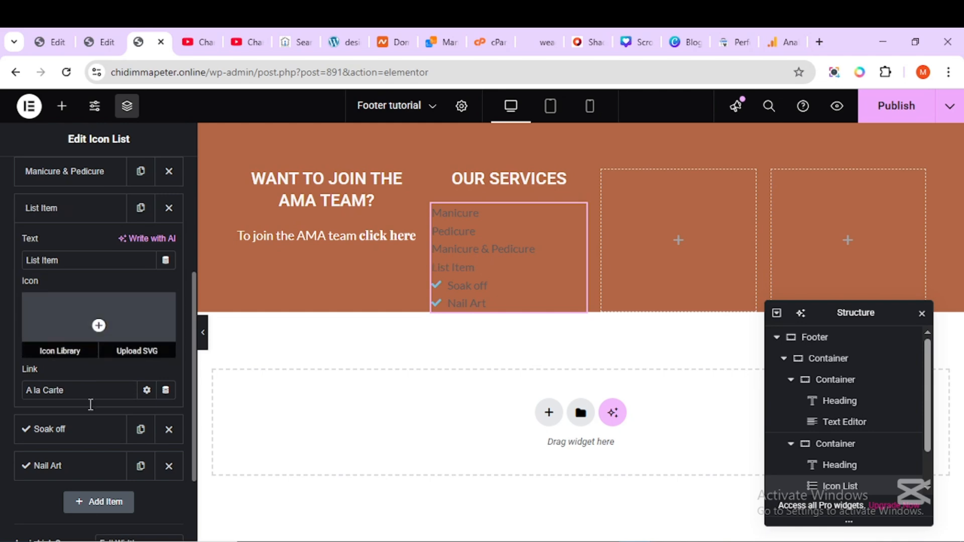
{"action": "left_click", "coordinate": [83, 428]}
{"action": "left_click", "coordinate": [161, 337]}
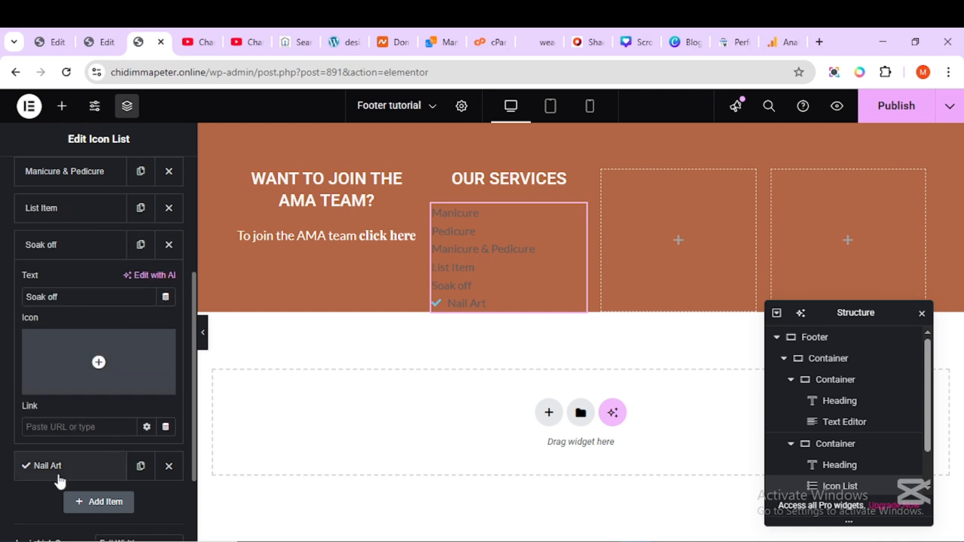
{"action": "left_click", "coordinate": [56, 466]}
{"action": "mouse_move", "coordinate": [123, 416]}
{"action": "left_click", "coordinate": [162, 380]}
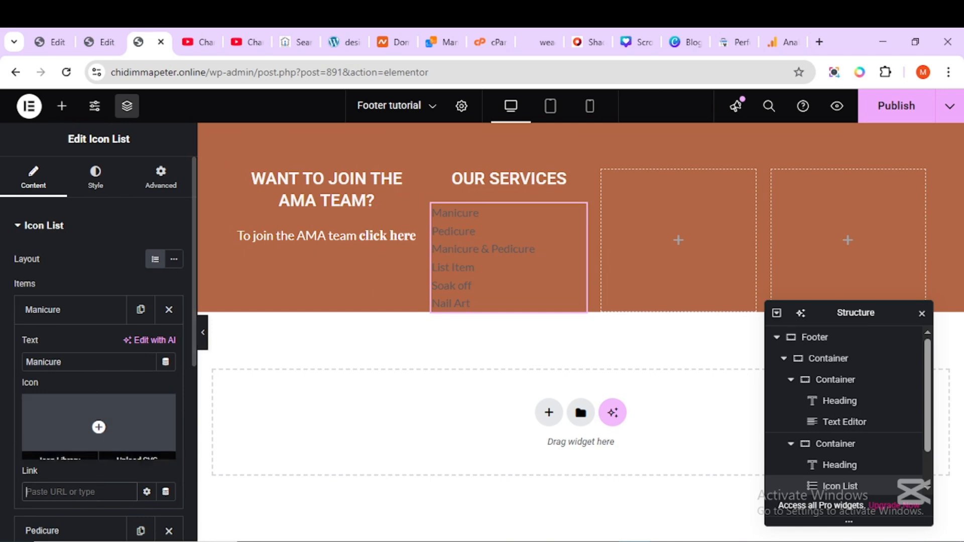
Examine the Hands section of the Menu1 page that the Manicure list item should link to, comparing with the footer's service list
{"action": "left_click", "coordinate": [668, 502]}
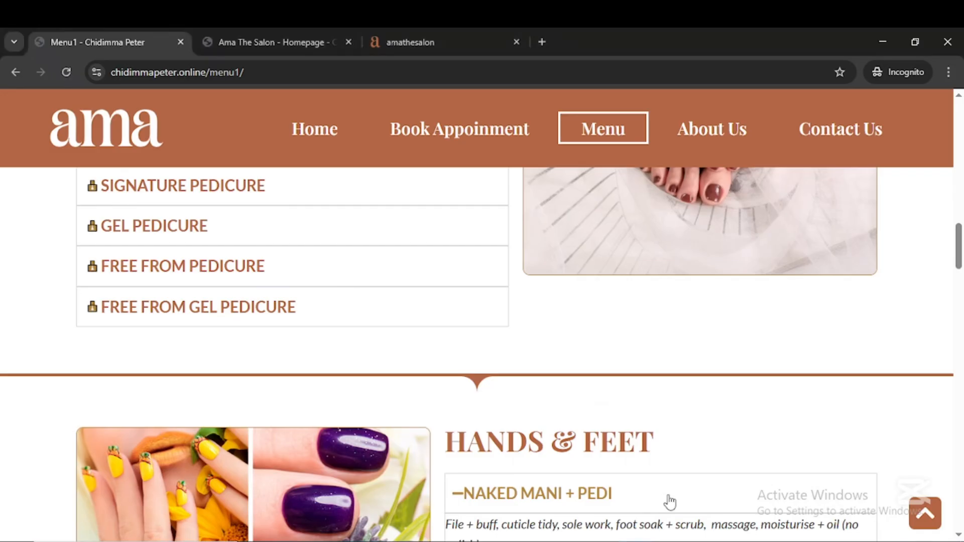
{"action": "scroll", "coordinate": [381, 400], "scroll_direction": "up", "scroll_amount": 5}
{"action": "scroll", "coordinate": [384, 396], "scroll_direction": "up", "scroll_amount": 8}
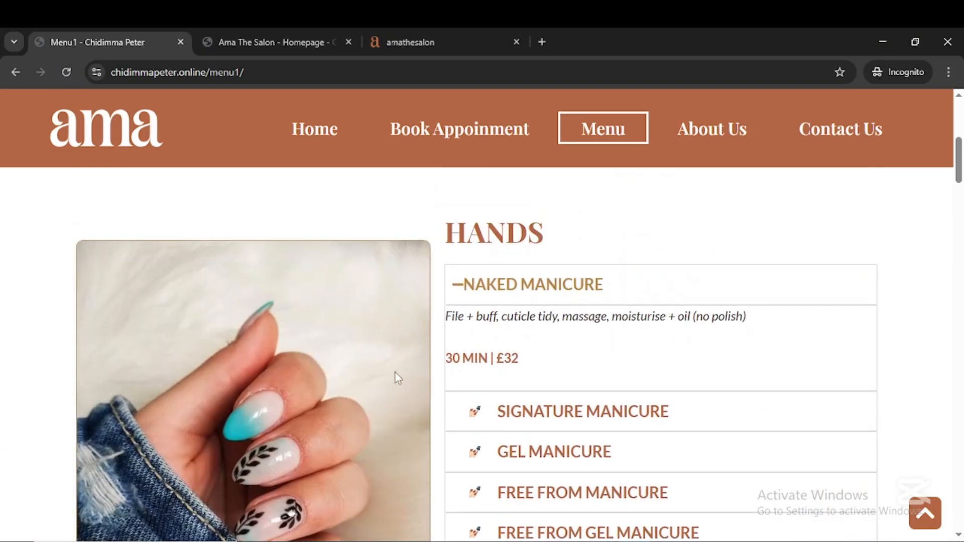
{"action": "mouse_move", "coordinate": [615, 541]}
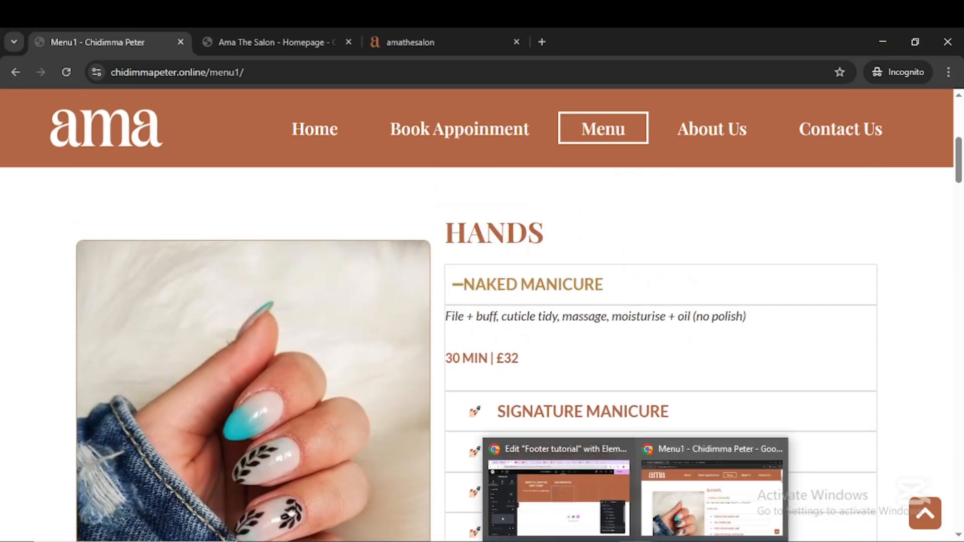
{"action": "left_click", "coordinate": [598, 502]}
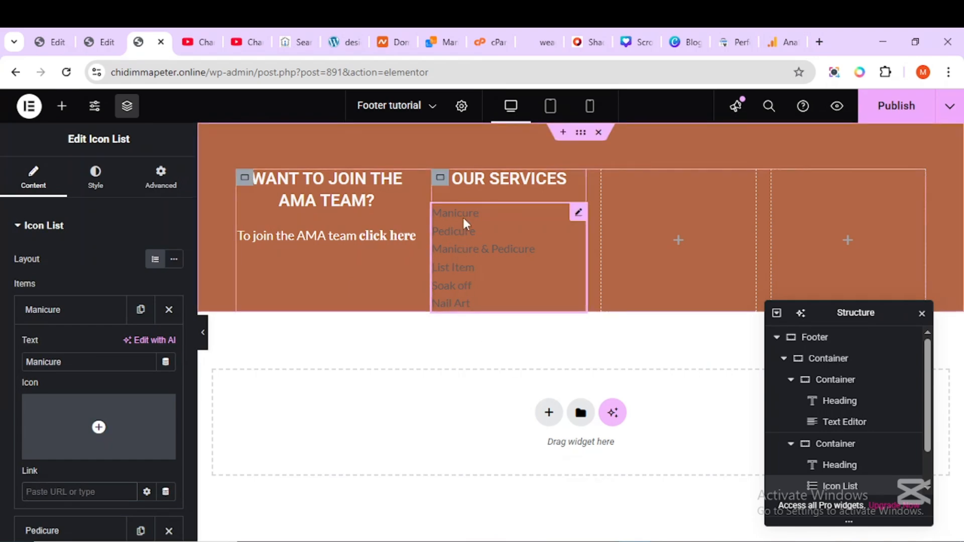
{"action": "mouse_move", "coordinate": [615, 541]}
{"action": "left_click", "coordinate": [693, 497]}
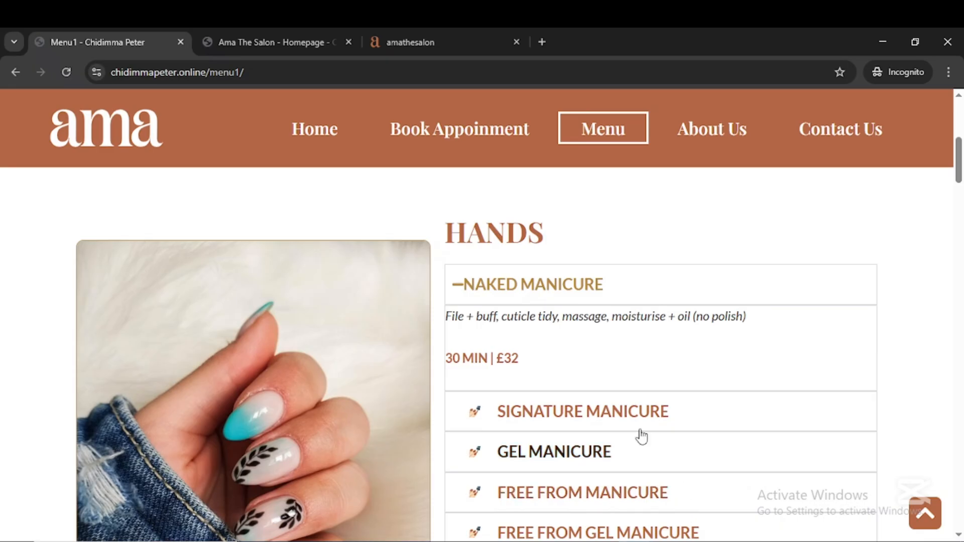
{"action": "left_click", "coordinate": [582, 514]}
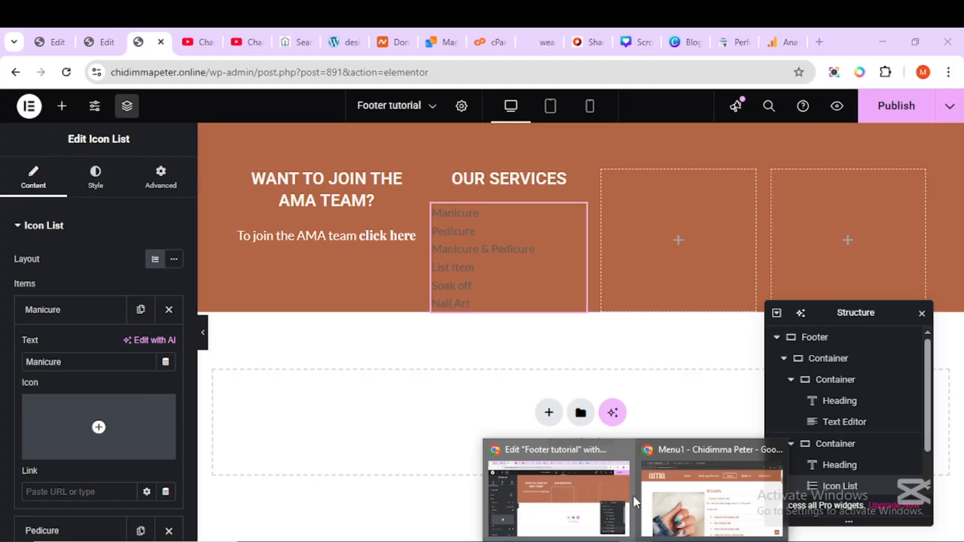
Examine the remaining manicure entries and the Feet section on the Menu1 page as link targets, and return to the footer template
{"action": "left_click", "coordinate": [703, 494]}
{"action": "scroll", "coordinate": [636, 382], "scroll_direction": "down", "scroll_amount": 5}
{"action": "scroll", "coordinate": [519, 382], "scroll_direction": "up", "scroll_amount": 1}
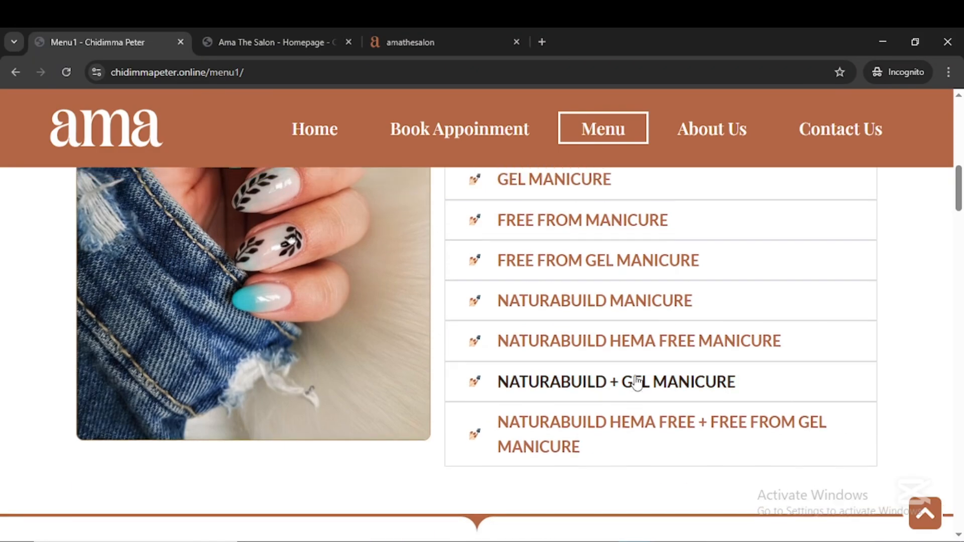
{"action": "mouse_move", "coordinate": [615, 541]}
{"action": "left_click", "coordinate": [557, 457]}
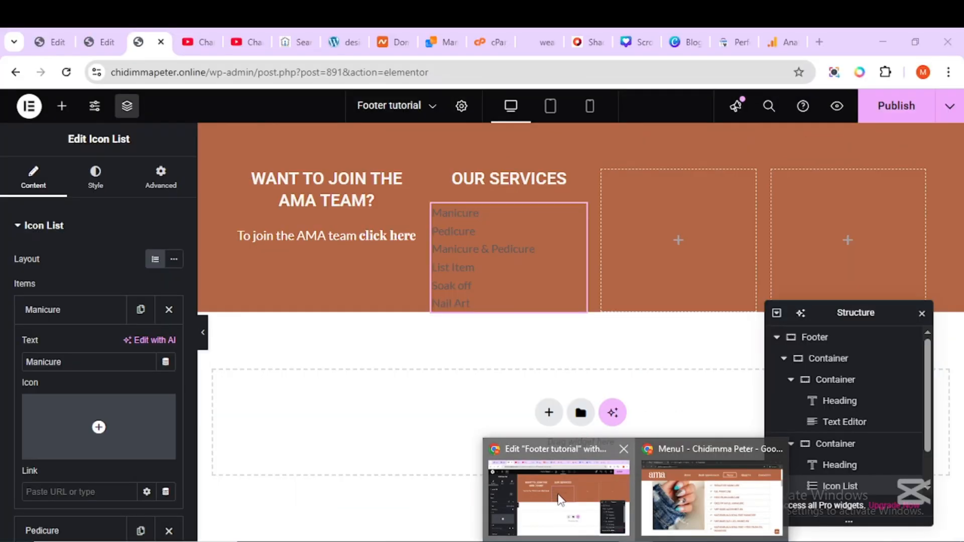
{"action": "left_click", "coordinate": [699, 523]}
{"action": "scroll", "coordinate": [643, 444], "scroll_direction": "down", "scroll_amount": 5}
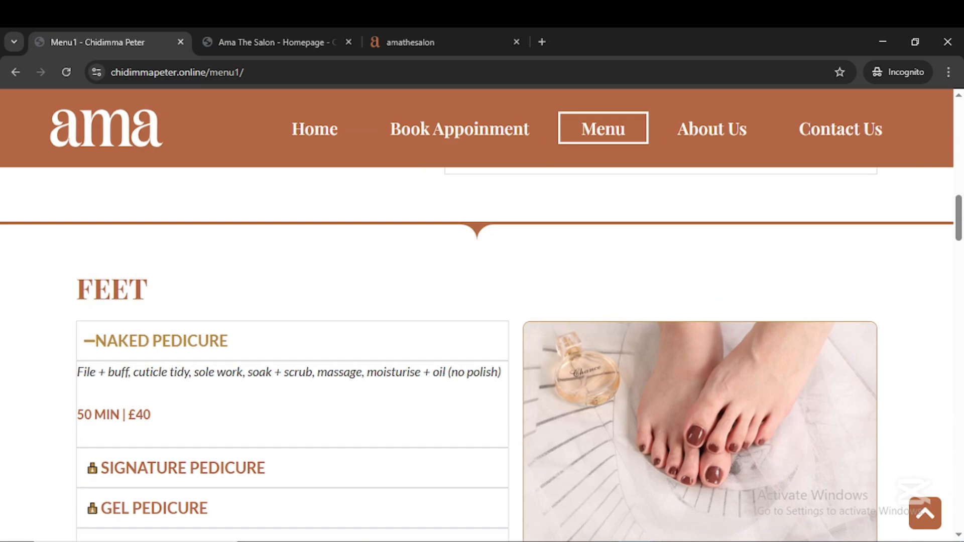
{"action": "mouse_move", "coordinate": [615, 541]}
{"action": "left_click", "coordinate": [595, 523]}
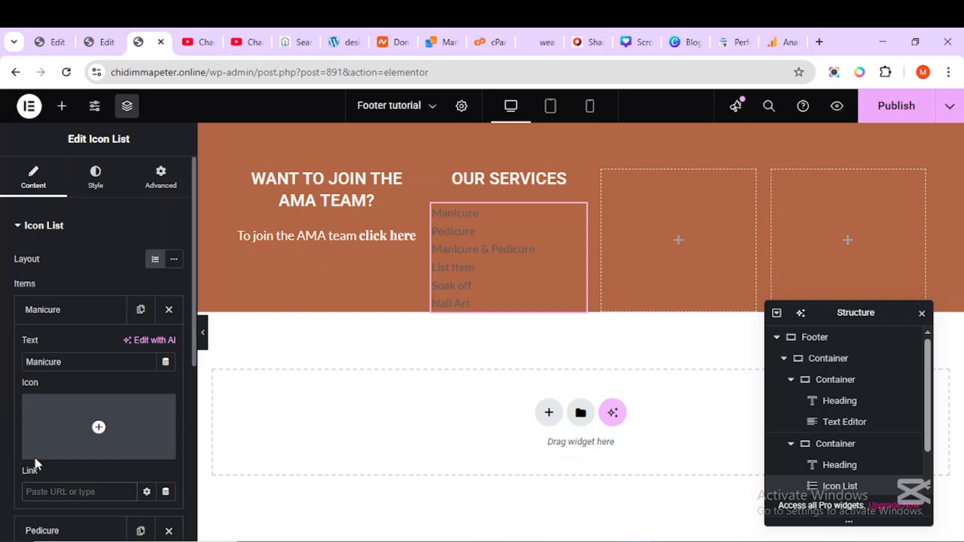
Paste the matching Menu1 section links into the "Manicure", "Pedicure" and "Manicure & Pedicure" list items
{"action": "scroll", "coordinate": [37, 421], "scroll_direction": "down", "scroll_amount": 2}
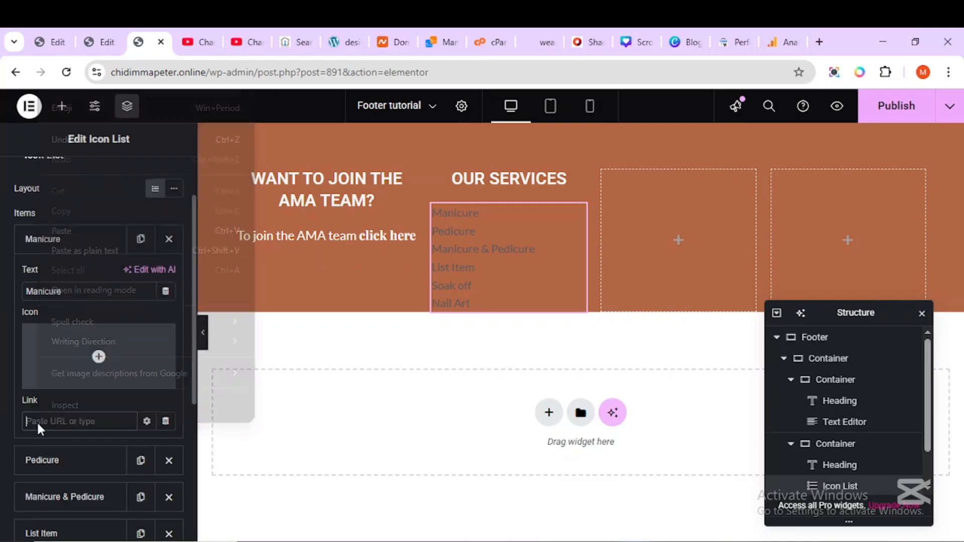
{"action": "right_click", "coordinate": [37, 420]}
{"action": "left_click", "coordinate": [66, 205]}
{"action": "left_click", "coordinate": [45, 467]}
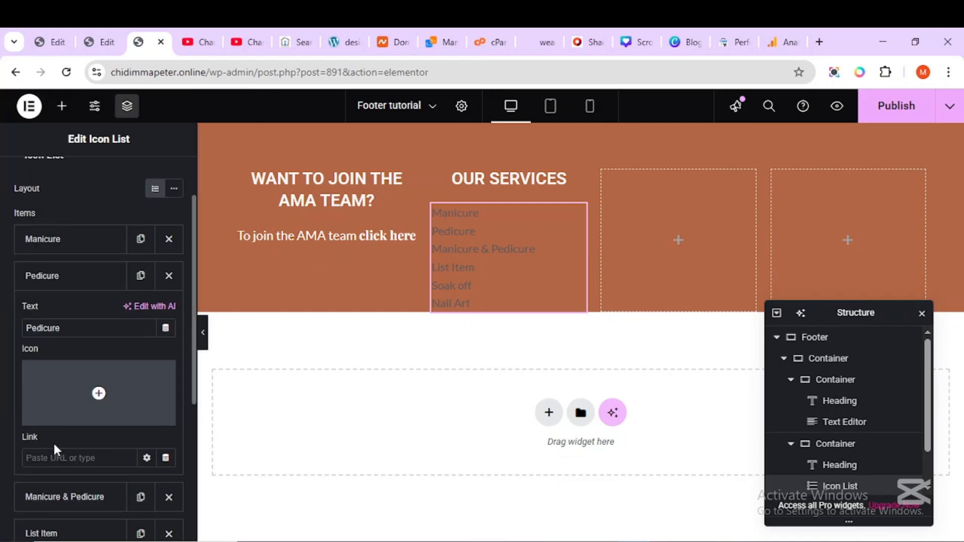
{"action": "scroll", "coordinate": [53, 440], "scroll_direction": "down", "scroll_amount": 2}
{"action": "right_click", "coordinate": [57, 387]}
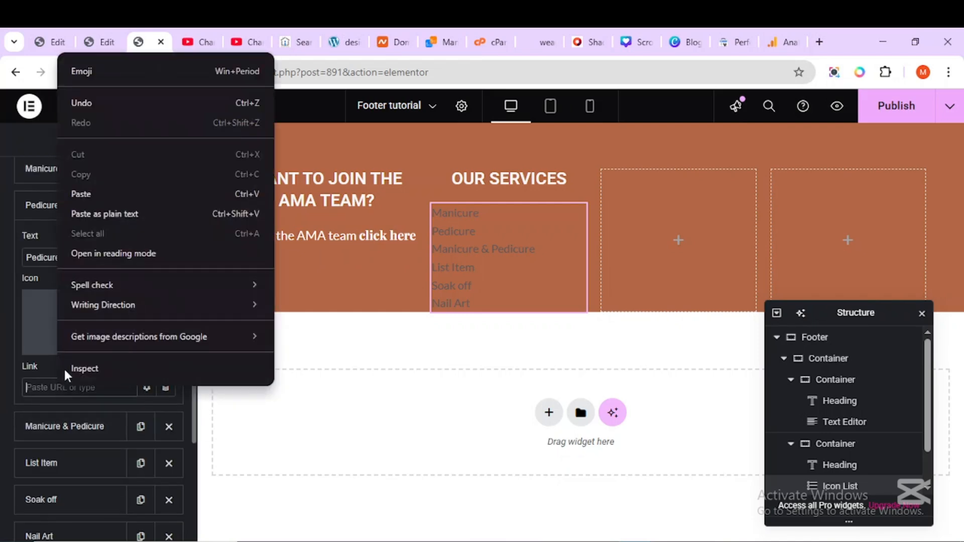
{"action": "left_click", "coordinate": [71, 193]}
{"action": "left_click", "coordinate": [94, 429]}
{"action": "right_click", "coordinate": [88, 423]}
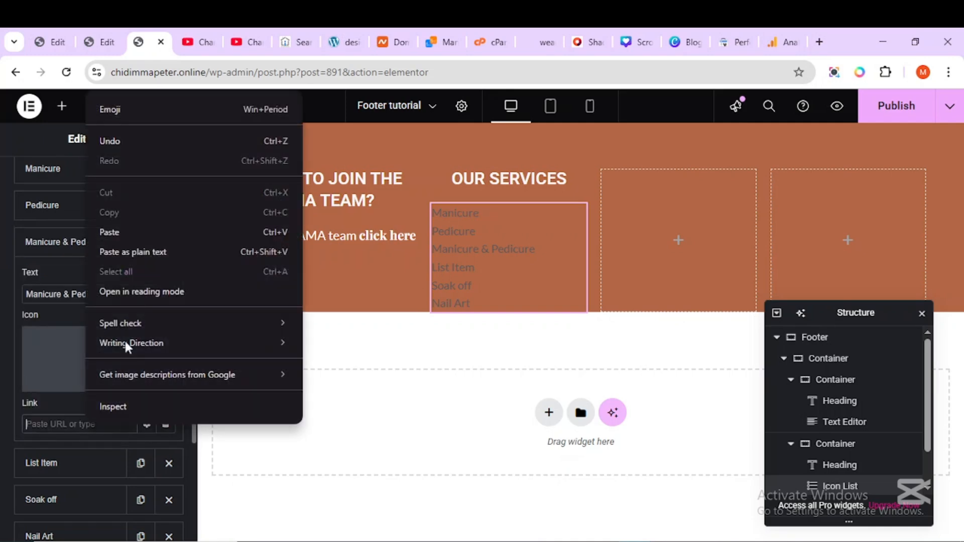
{"action": "left_click", "coordinate": [131, 231]}
Set the fourth list item's text to "A la Carte" and replace its link with the Menu1 page's #la-carte anchor URL
{"action": "double_click", "coordinate": [52, 461]}
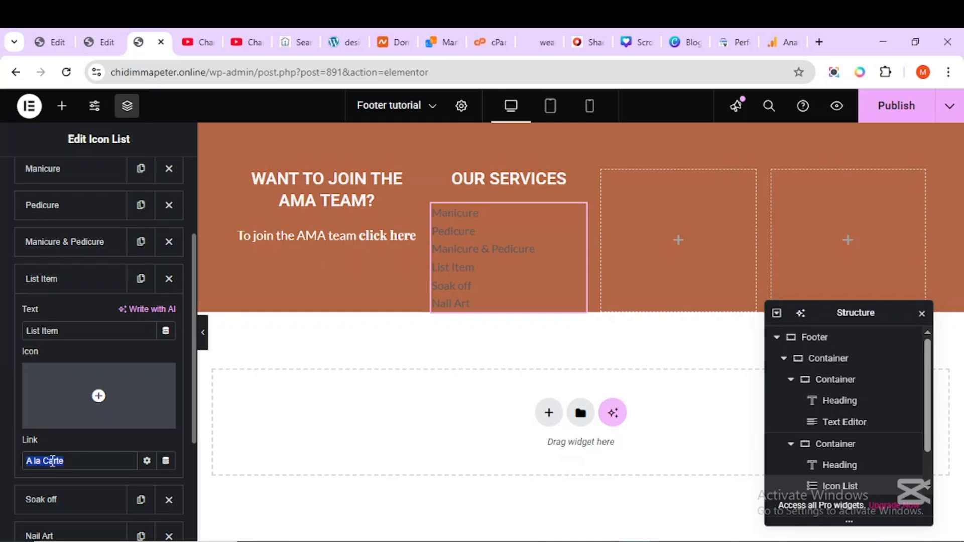
{"action": "left_click", "coordinate": [66, 460]}
{"action": "right_click", "coordinate": [79, 463]}
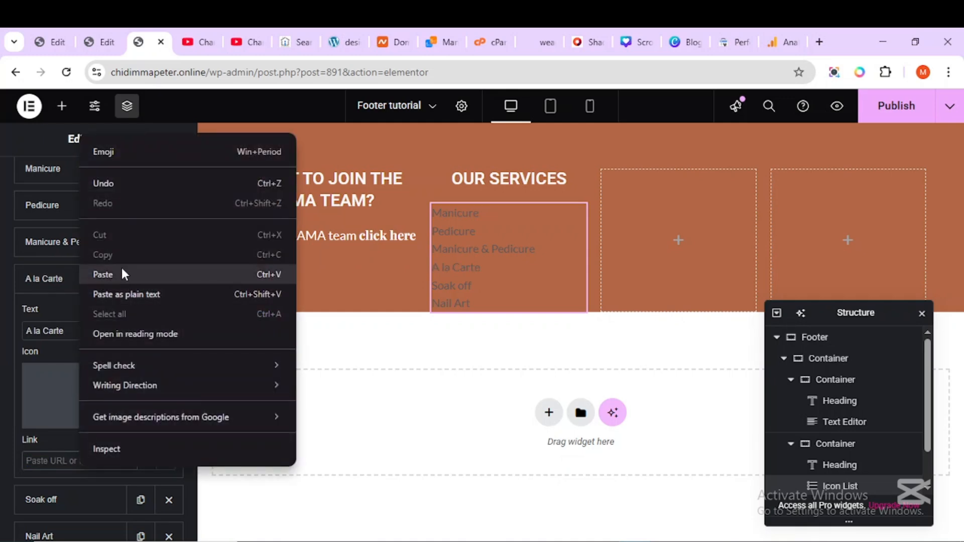
{"action": "left_click", "coordinate": [122, 271]}
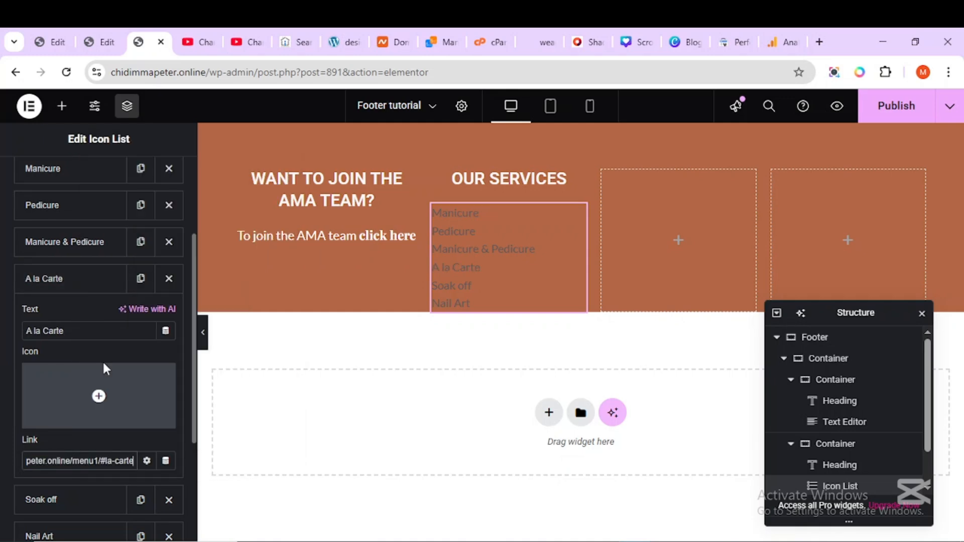
Paste the Menu1 page's #soak-off and #nail-art anchor URLs as links for the "Soak off" and "Nail Art" items
{"action": "scroll", "coordinate": [100, 369], "scroll_direction": "down", "scroll_amount": 2}
{"action": "left_click", "coordinate": [65, 429]}
{"action": "right_click", "coordinate": [119, 424]}
{"action": "left_click", "coordinate": [174, 237]}
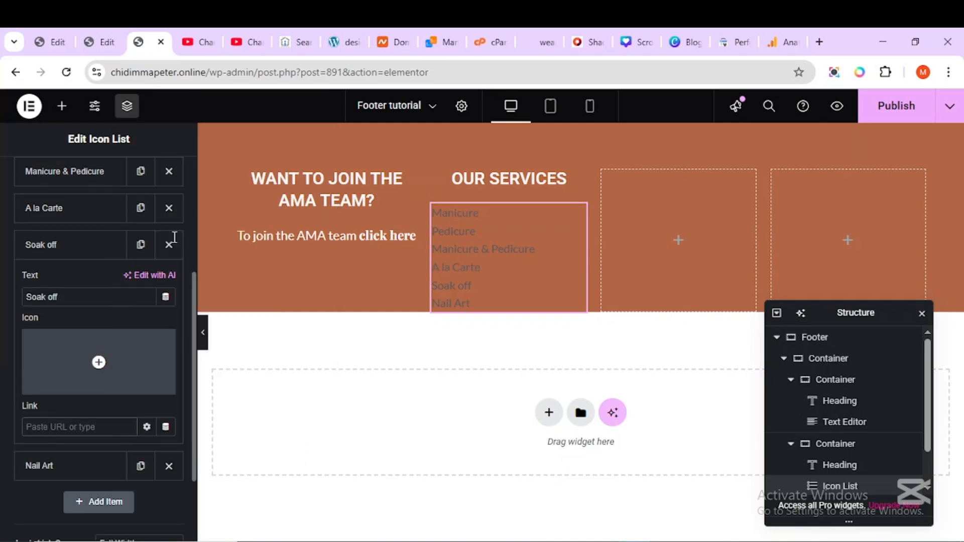
{"action": "left_click", "coordinate": [75, 465]}
{"action": "right_click", "coordinate": [86, 462]}
{"action": "left_click", "coordinate": [124, 276]}
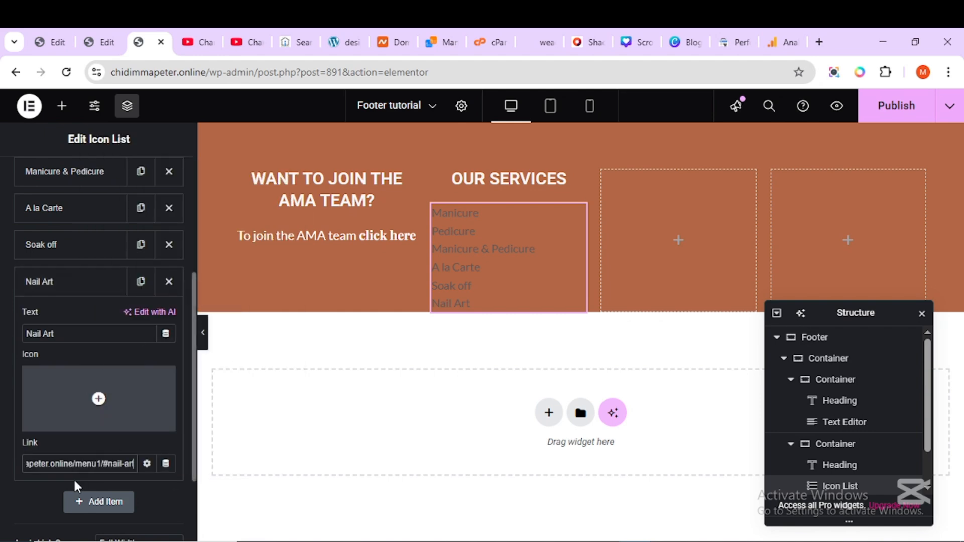
Center-align the items of the services icon list
{"action": "left_click", "coordinate": [458, 257]}
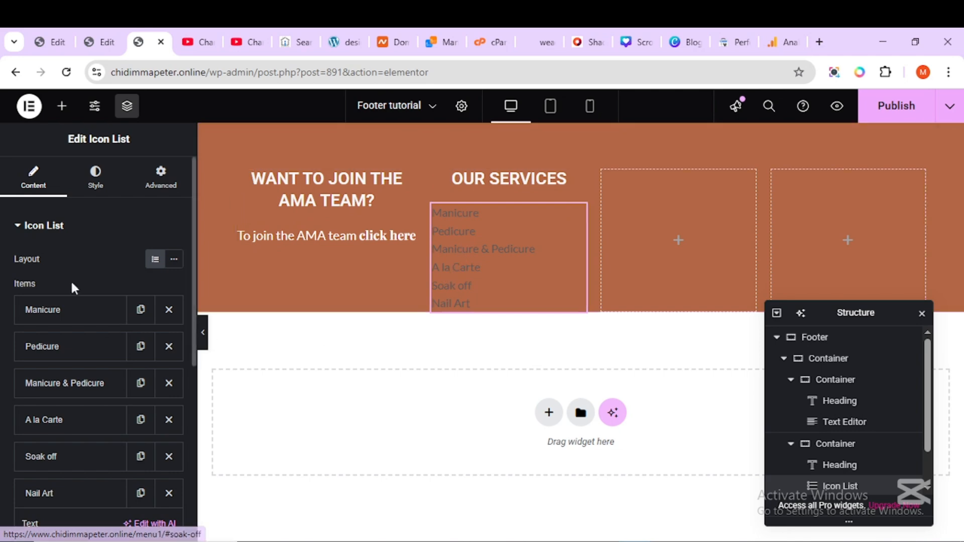
{"action": "left_click", "coordinate": [108, 190]}
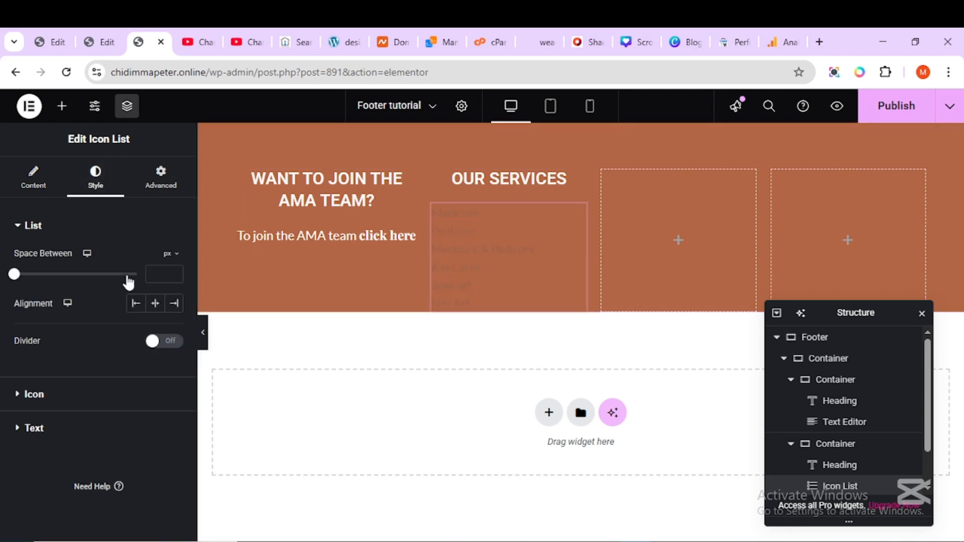
{"action": "left_click", "coordinate": [156, 305]}
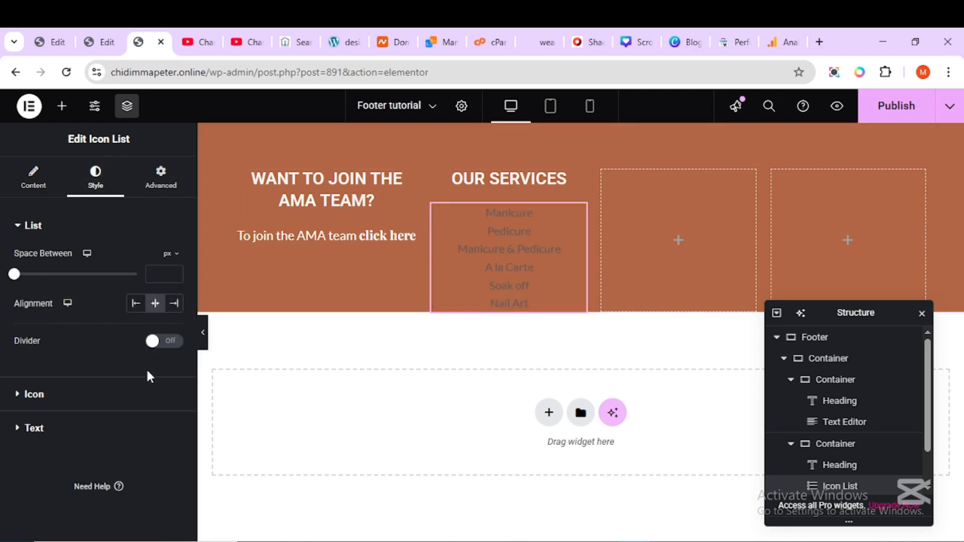
Set the text size of the services icon list to 18 px
{"action": "left_click", "coordinate": [124, 429]}
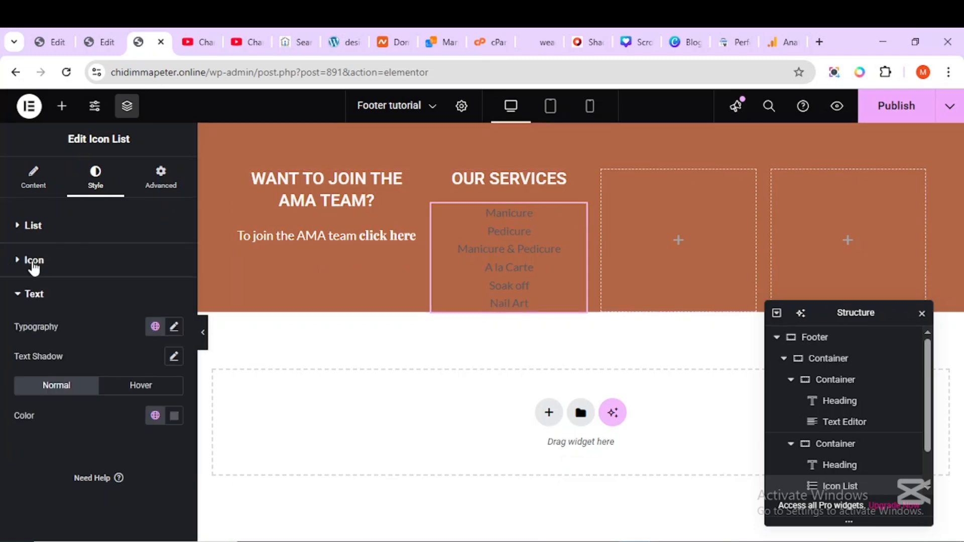
{"action": "left_click", "coordinate": [174, 331]}
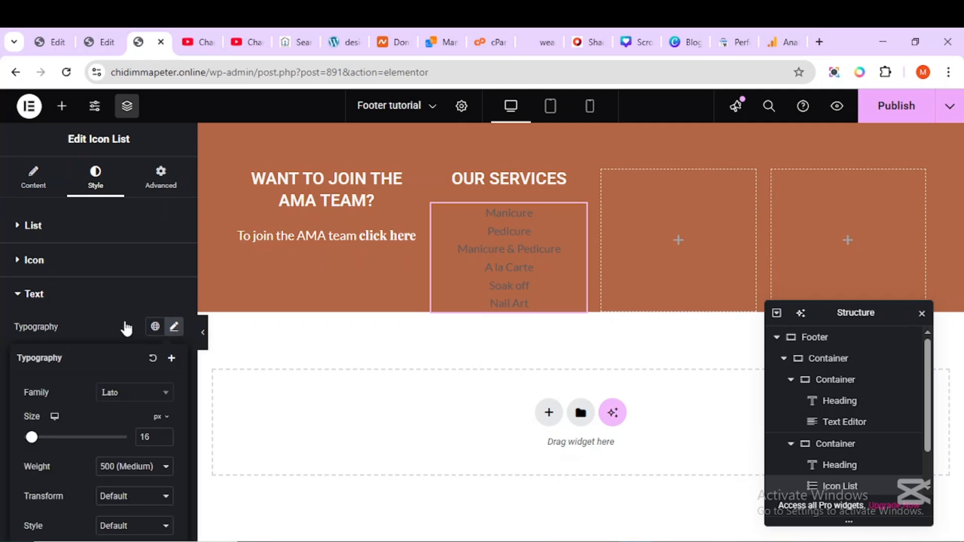
{"action": "scroll", "coordinate": [126, 326], "scroll_direction": "down", "scroll_amount": 2}
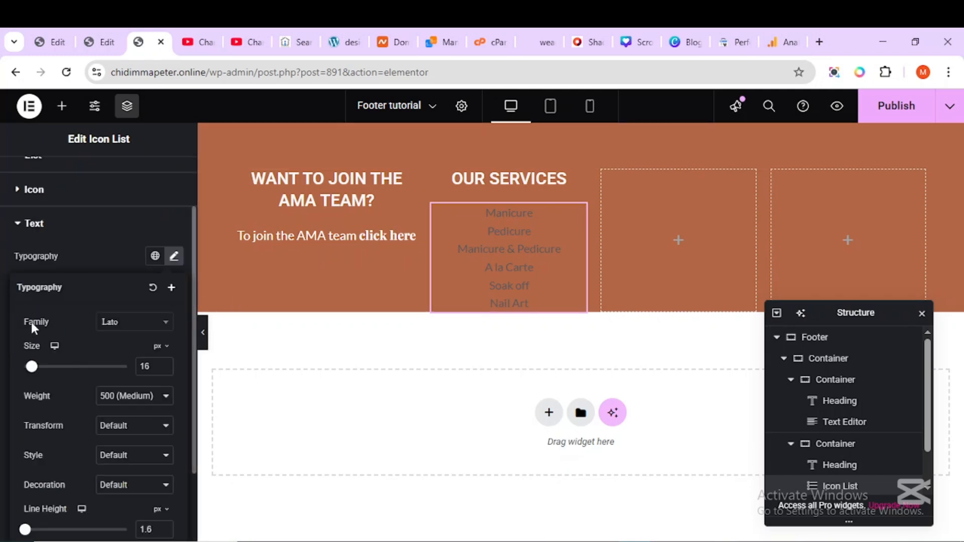
{"action": "left_click", "coordinate": [162, 363]}
{"action": "left_click", "coordinate": [163, 362]}
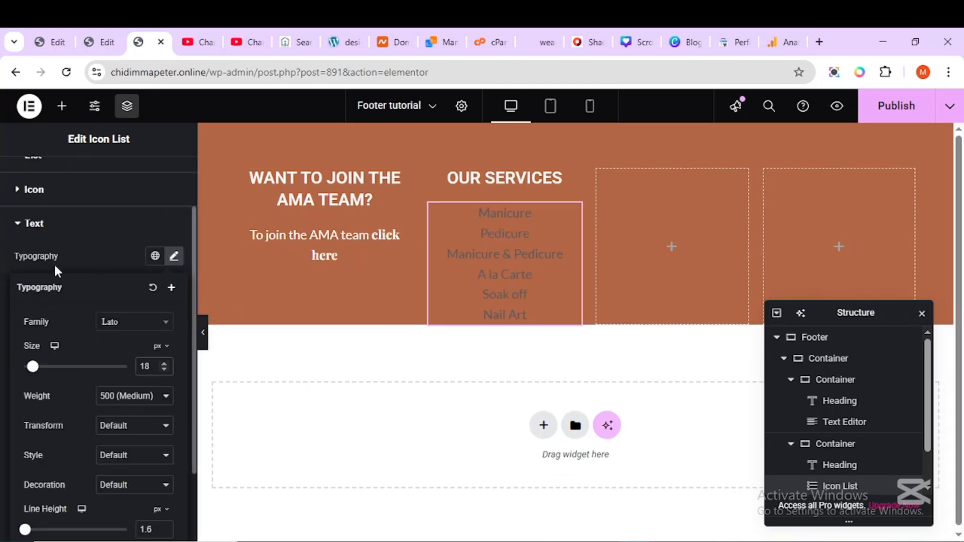
{"action": "left_click", "coordinate": [106, 257]}
Set the text color of the services icon list to the global White
{"action": "left_click", "coordinate": [155, 345]}
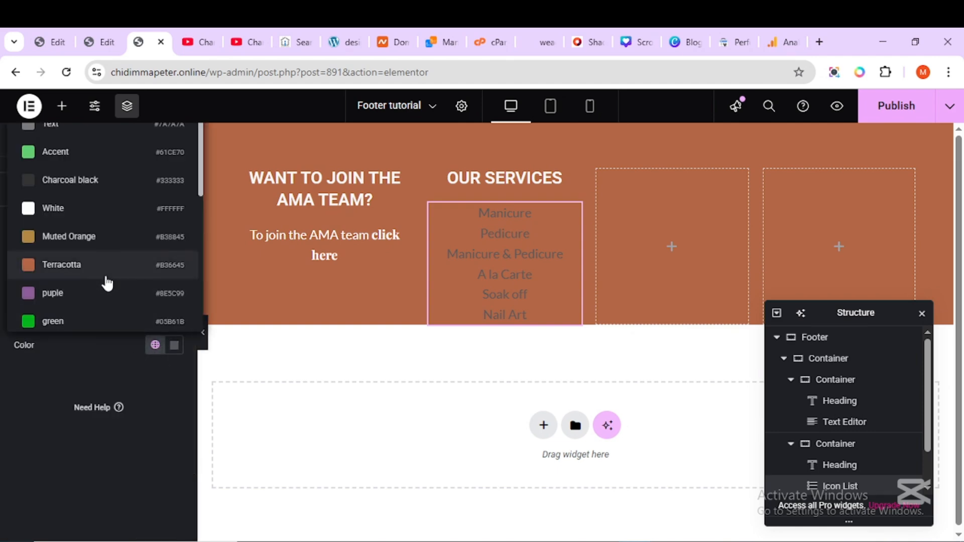
{"action": "left_click", "coordinate": [115, 211]}
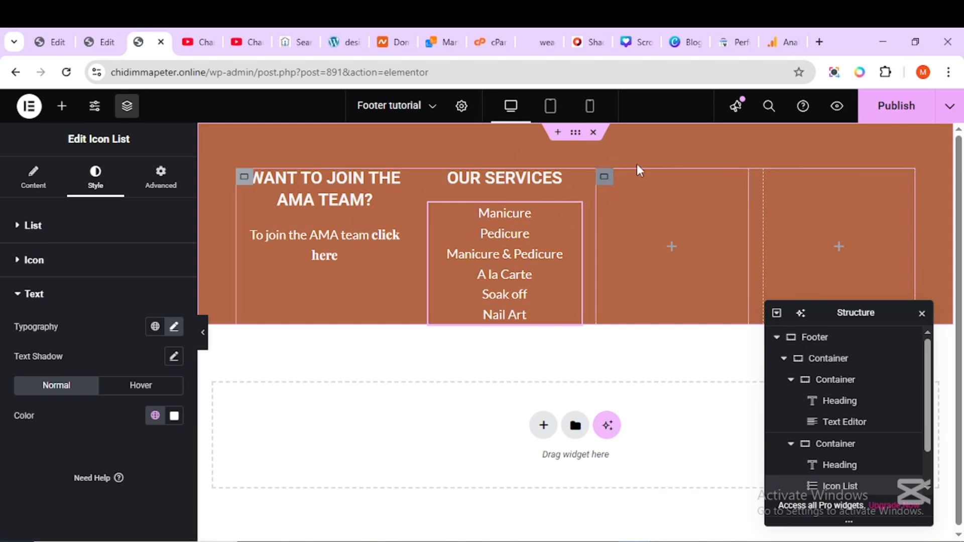
Copy the "Our Services" heading into the third footer column and change the copy's title to "Follow us"
{"action": "left_click", "coordinate": [642, 175]}
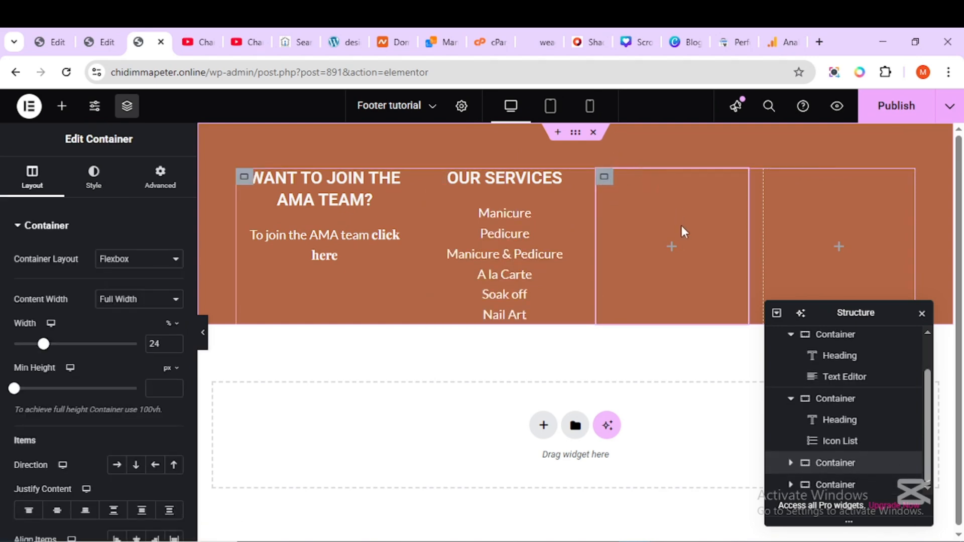
{"action": "right_click", "coordinate": [462, 177]}
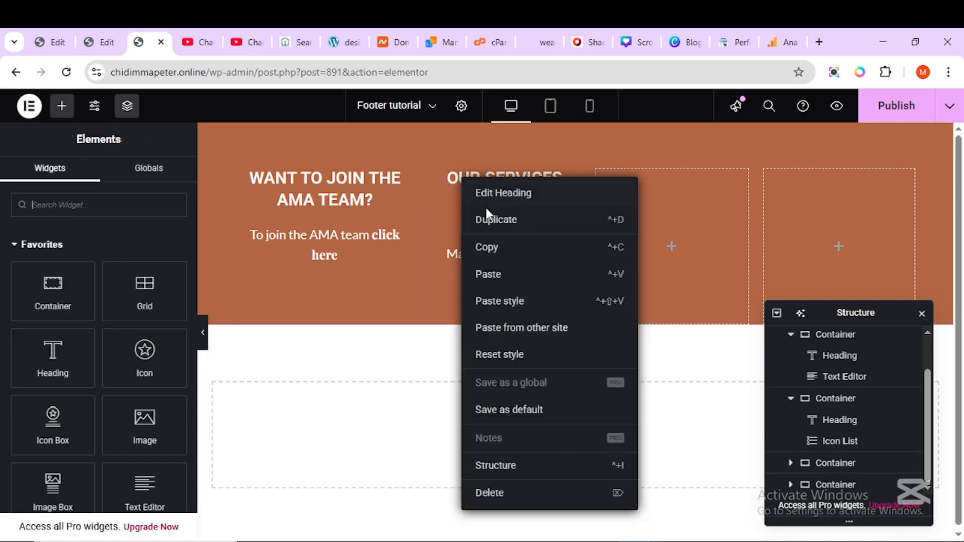
{"action": "left_click", "coordinate": [496, 248]}
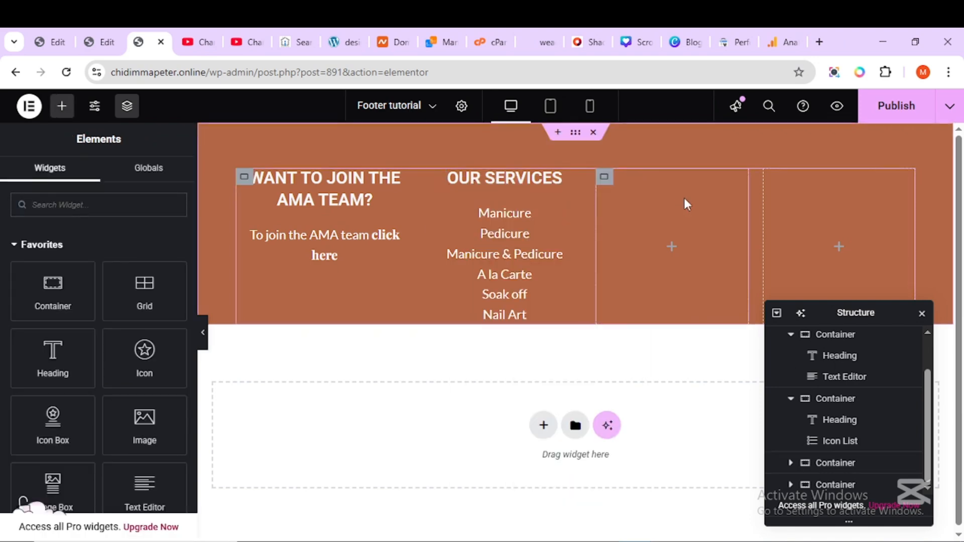
{"action": "right_click", "coordinate": [684, 200]}
{"action": "left_click", "coordinate": [731, 285]}
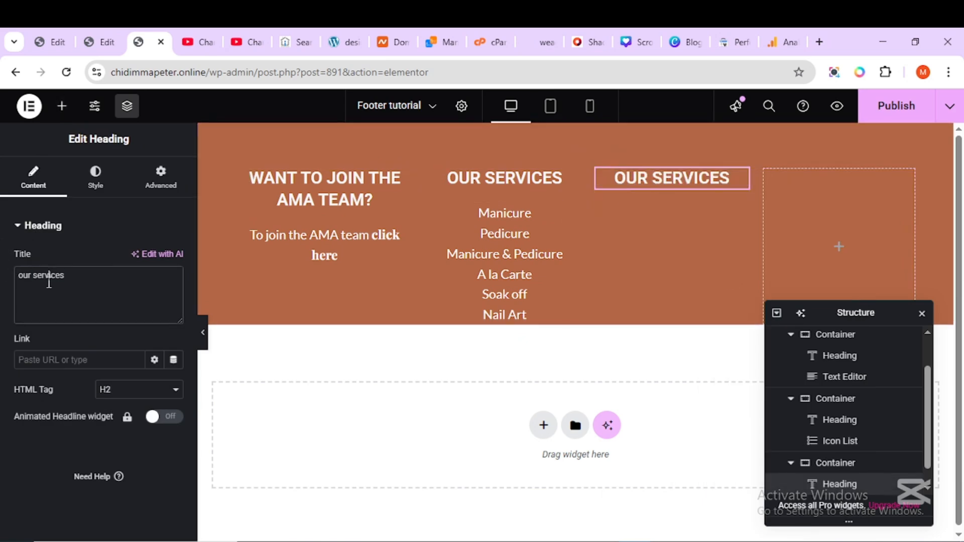
{"action": "left_click_drag", "start_coordinate": [65, 277], "coordinate": [18, 277]}
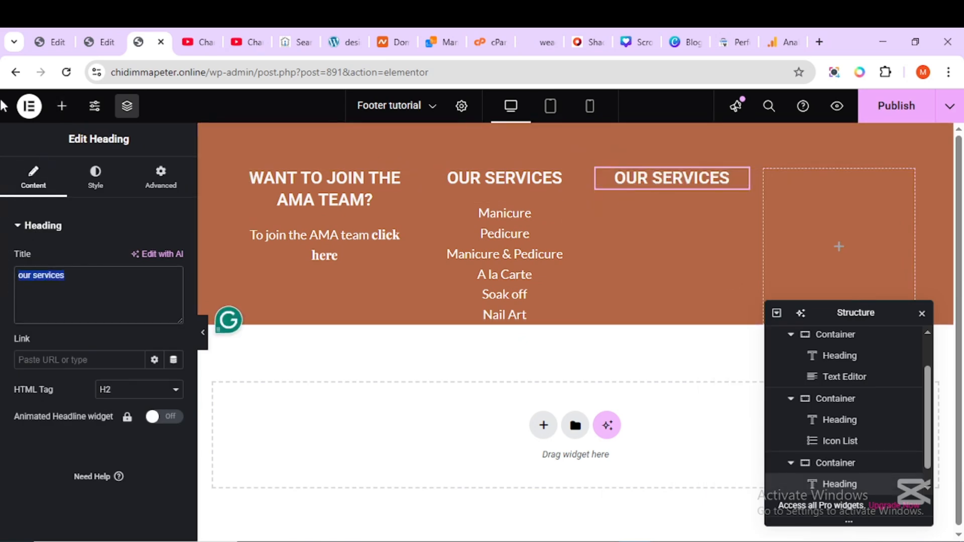
{"action": "type", "text": "Follow us"}
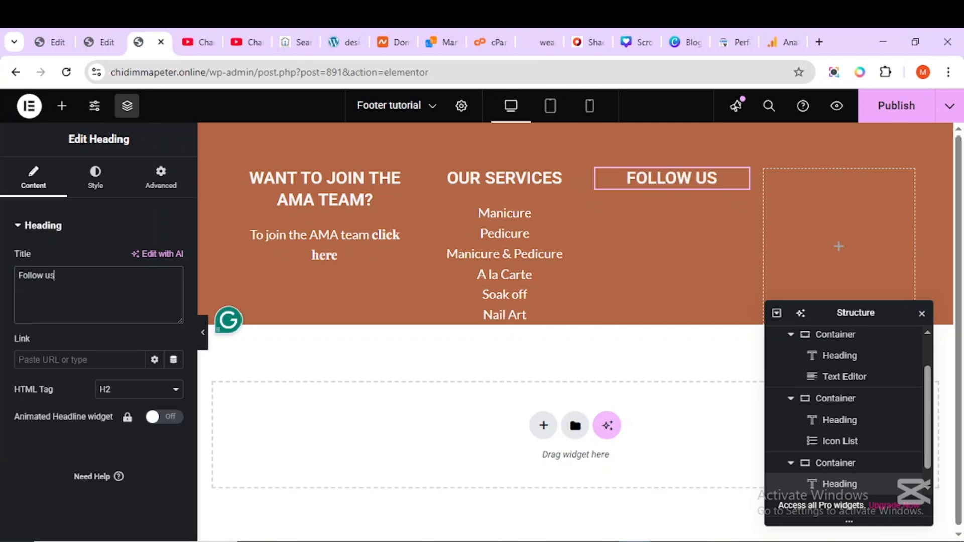
Add an Icon List widget below the "Follow us" heading in the third column
{"action": "mouse_move", "coordinate": [678, 535]}
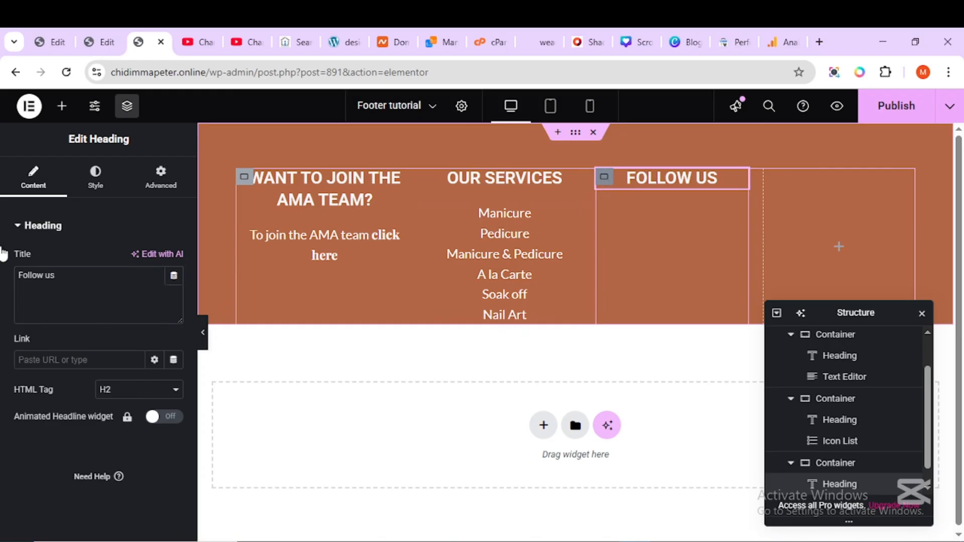
{"action": "left_click", "coordinate": [62, 106]}
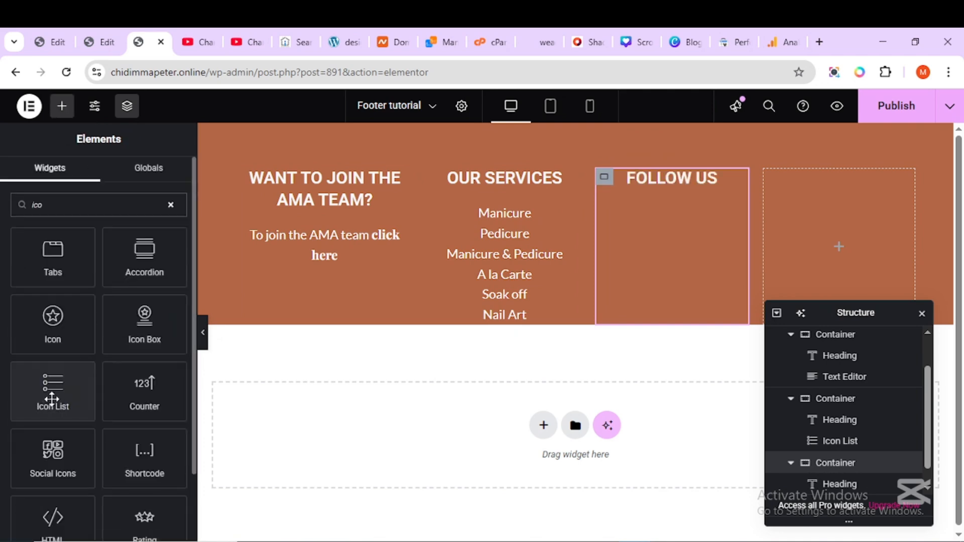
{"action": "left_click_drag", "start_coordinate": [52, 391], "coordinate": [675, 194]}
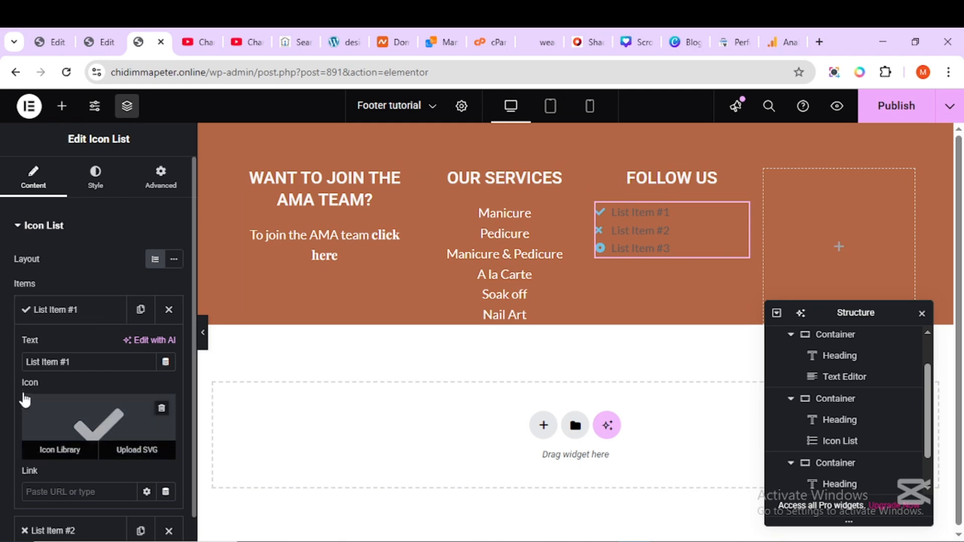
{"action": "triple_click", "coordinate": [41, 362]}
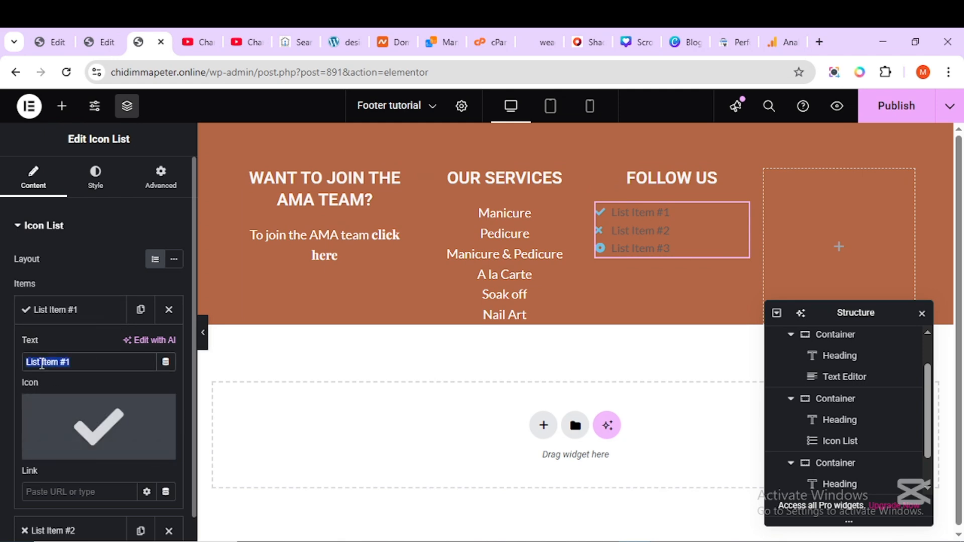
{"action": "type", "text": "@amathesalon"}
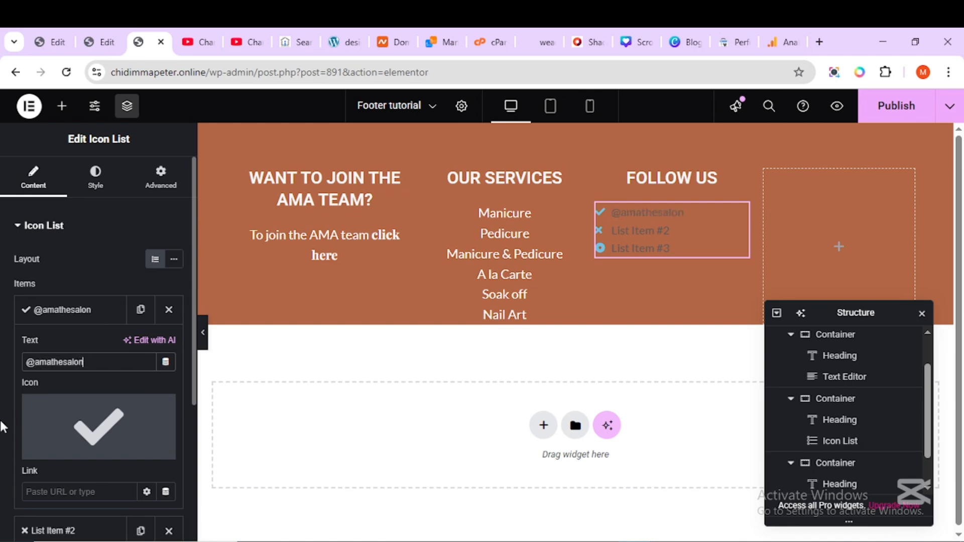
{"action": "mouse_move", "coordinate": [61, 429]}
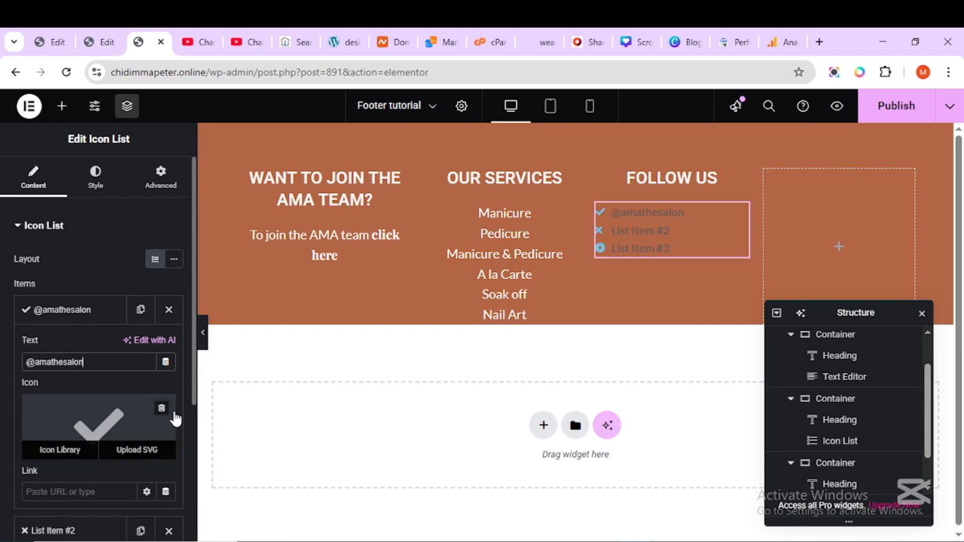
{"action": "left_click", "coordinate": [133, 455]}
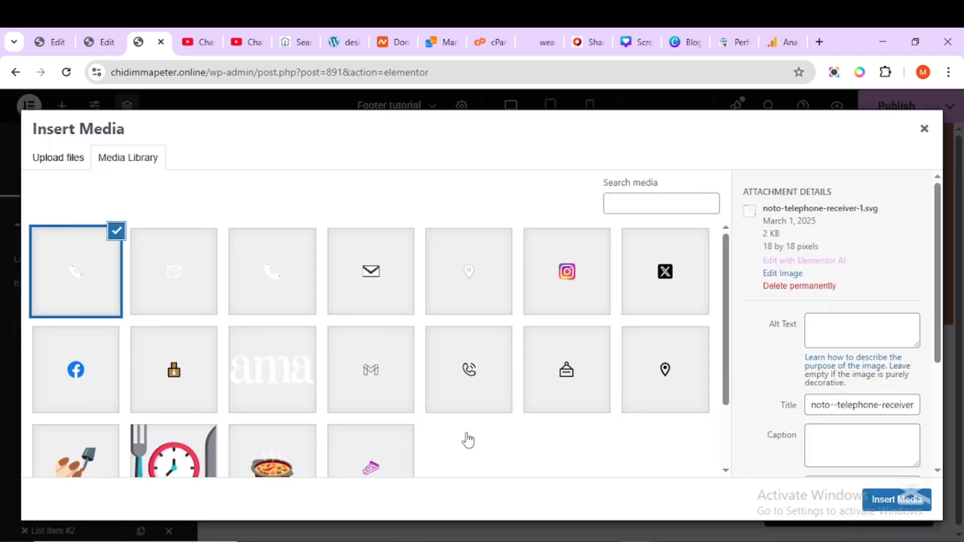
{"action": "left_click", "coordinate": [574, 281]}
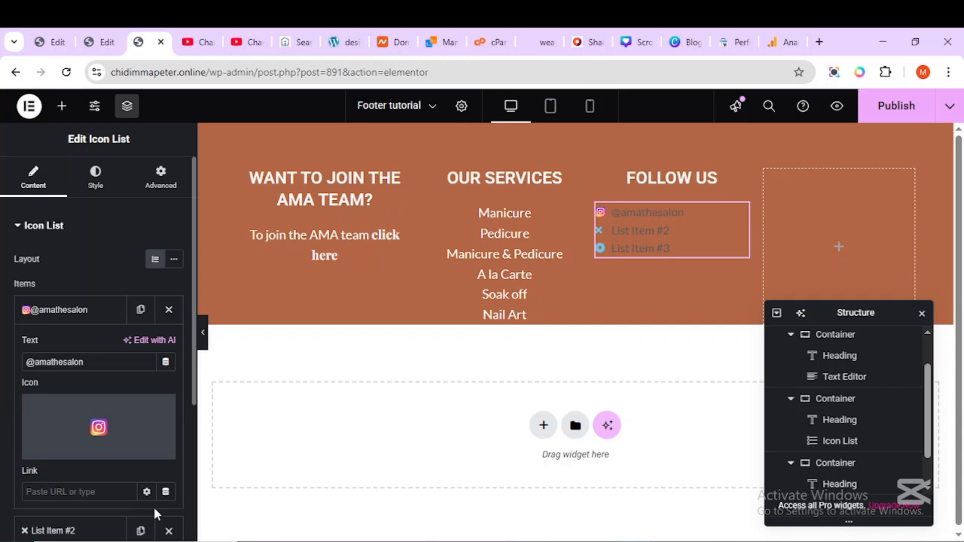
{"action": "scroll", "coordinate": [136, 458], "scroll_direction": "down", "scroll_amount": 2}
{"action": "left_click", "coordinate": [41, 472]}
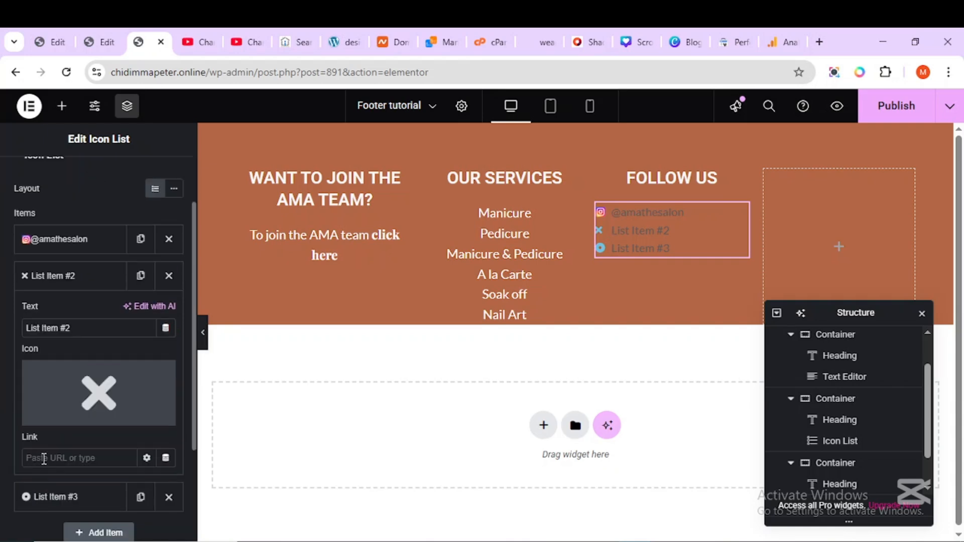
{"action": "left_click", "coordinate": [59, 456]}
{"action": "type", "text": "@amathes"}
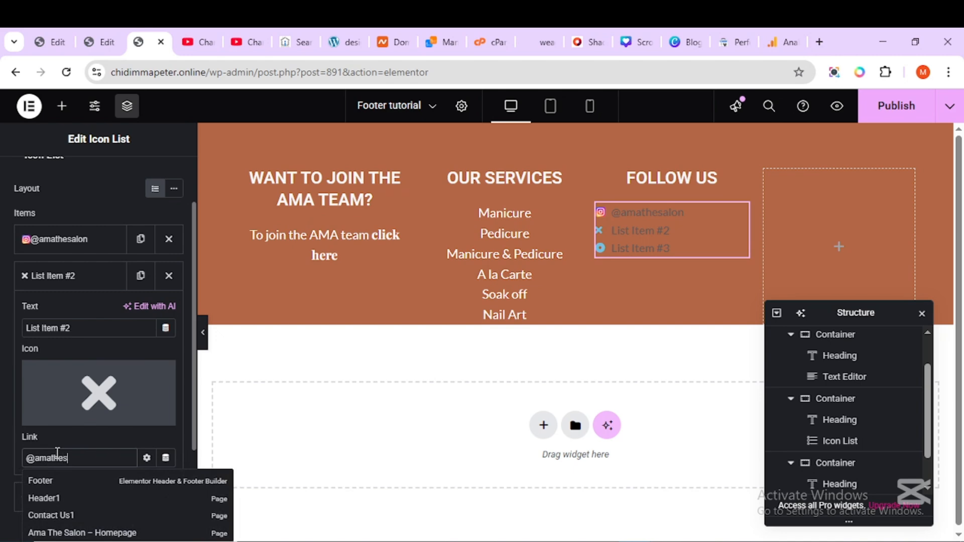
{"action": "type", "text": "alon"}
{"action": "left_click", "coordinate": [114, 417]}
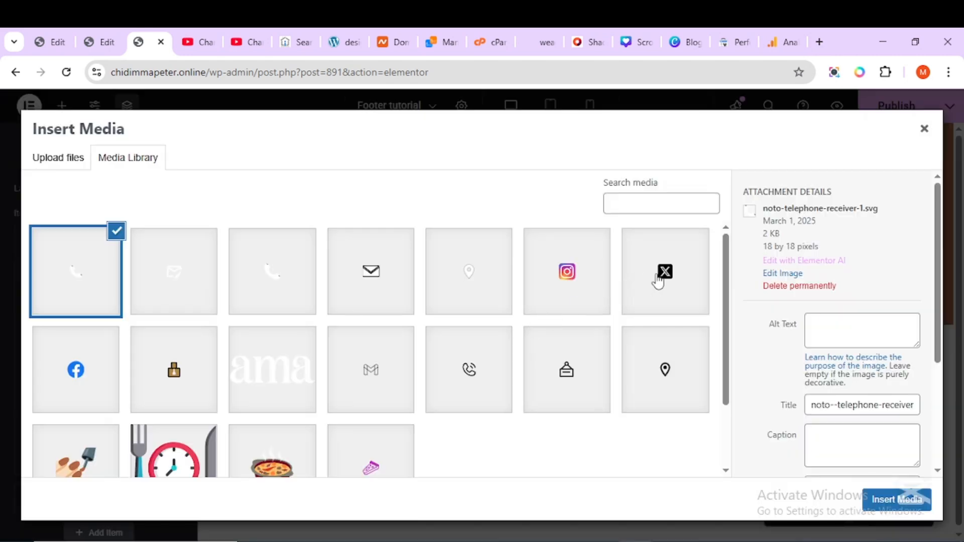
Set the third list item's text to "Ama Salon", leaving its link empty
{"action": "left_click", "coordinate": [105, 495]}
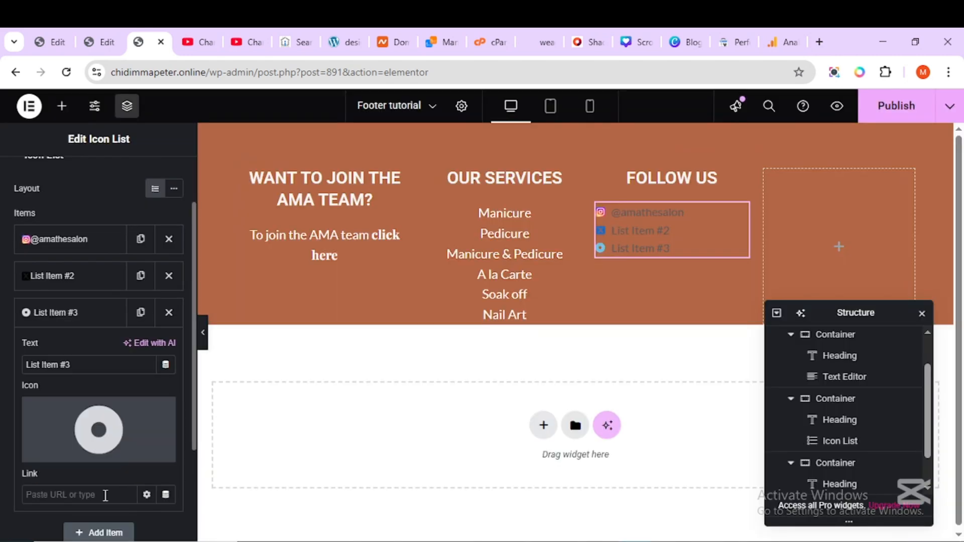
{"action": "mouse_move", "coordinate": [34, 455]}
{"action": "type", "text": "A"}
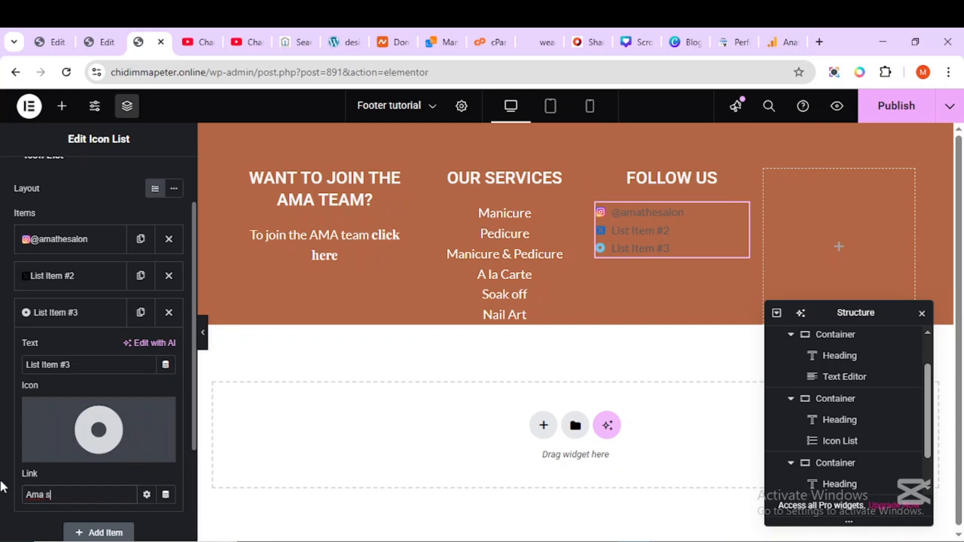
{"action": "type", "text": "ma Salon"}
{"action": "triple_click", "coordinate": [47, 496]}
{"action": "right_click", "coordinate": [46, 496]}
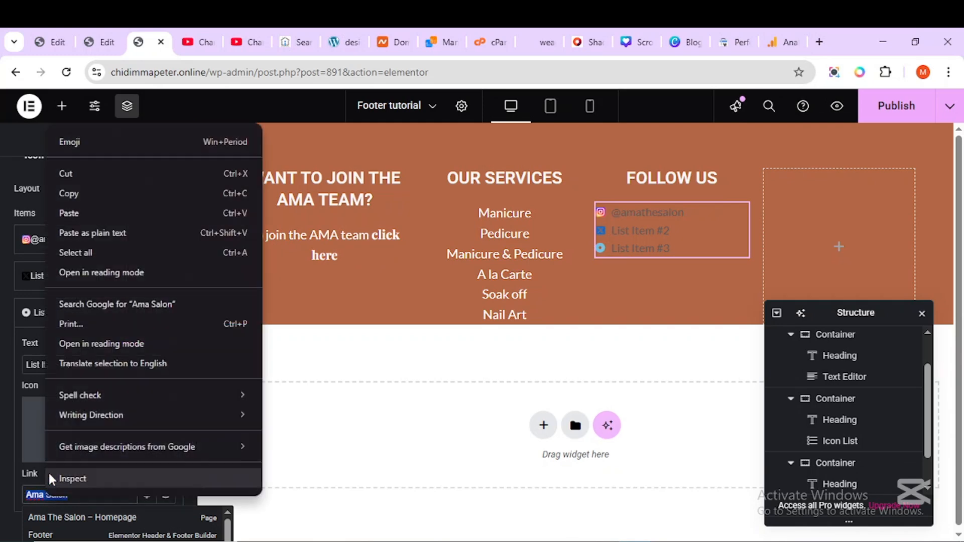
{"action": "left_click", "coordinate": [117, 172]}
{"action": "triple_click", "coordinate": [111, 367]}
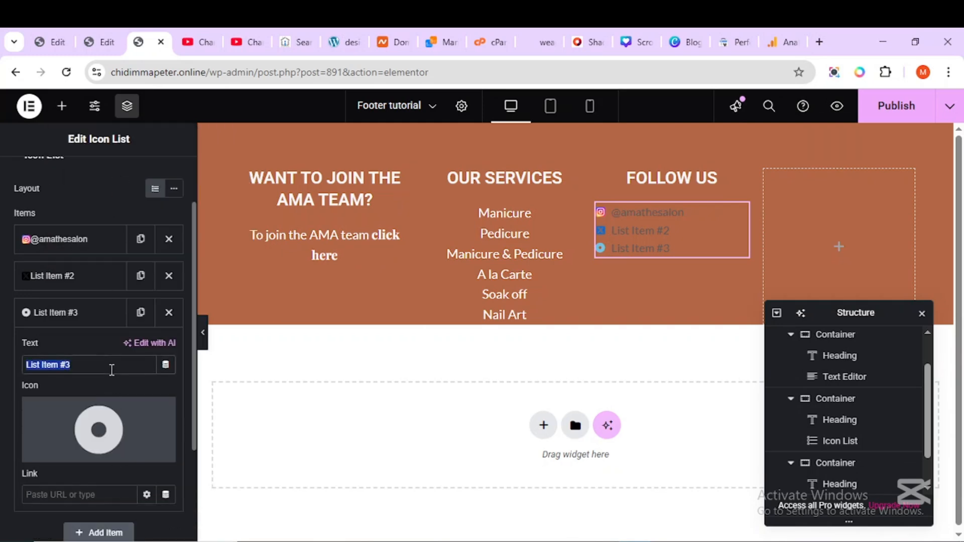
{"action": "type", "text": "Ama Salon"}
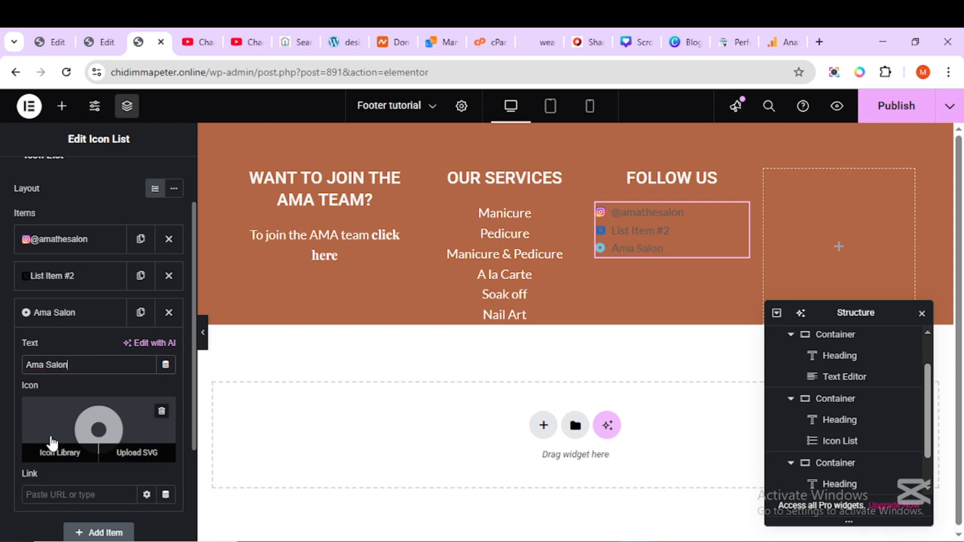
Replace the third list item's icon with logos-facebook.svg from the media library
{"action": "left_click", "coordinate": [161, 414]}
{"action": "left_click", "coordinate": [143, 459]}
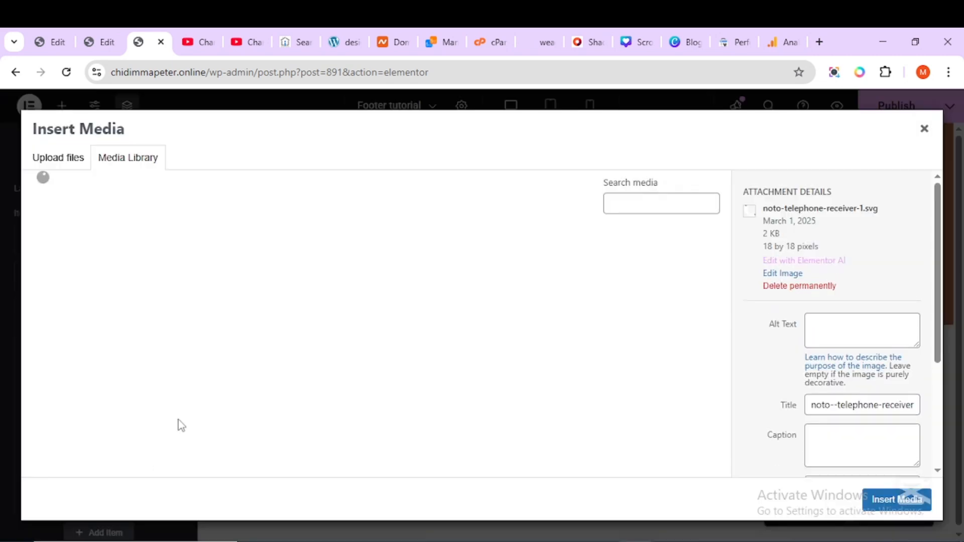
{"action": "left_click", "coordinate": [75, 367]}
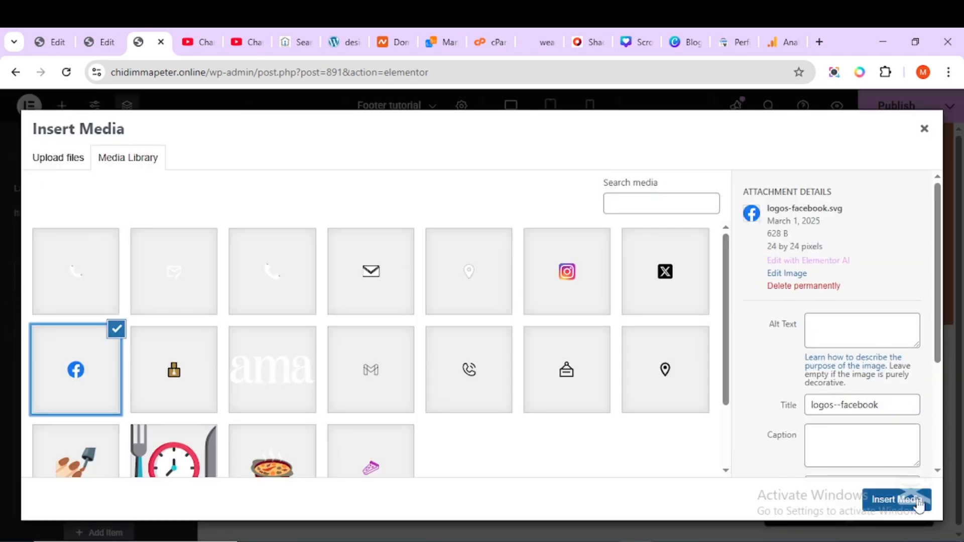
{"action": "left_click", "coordinate": [895, 500]}
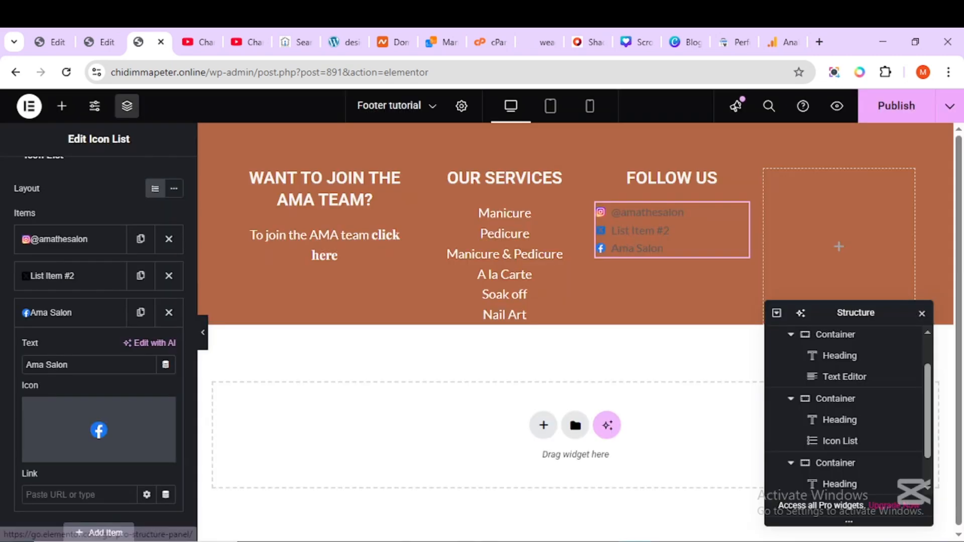
{"action": "left_click", "coordinate": [80, 316]}
{"action": "left_click", "coordinate": [78, 276]}
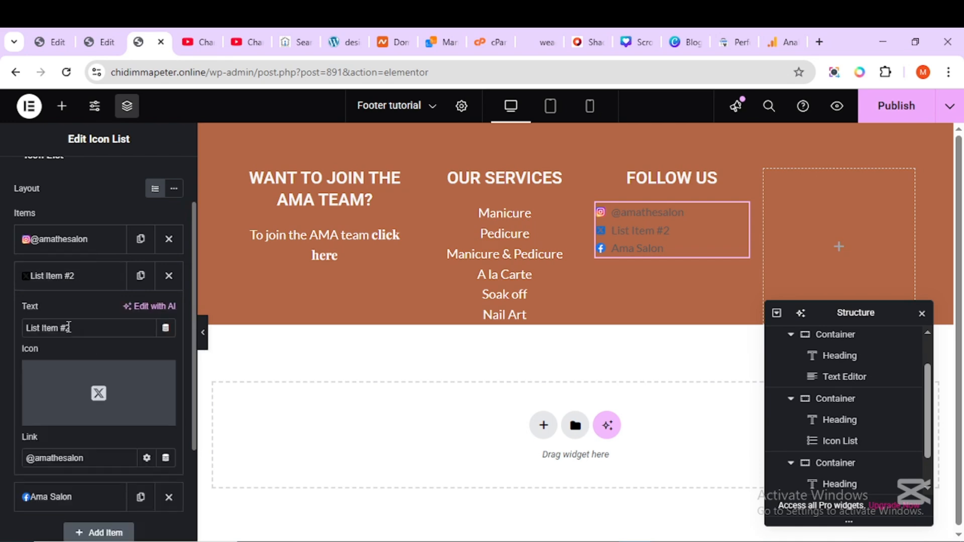
{"action": "triple_click", "coordinate": [59, 462]}
{"action": "key", "text": "ctrl+c"}
{"action": "right_click", "coordinate": [47, 459]}
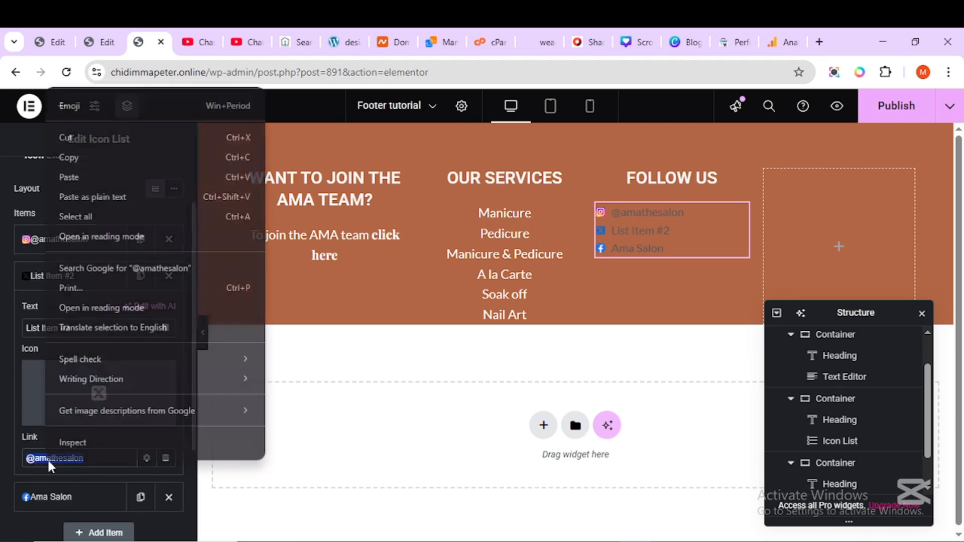
{"action": "left_click", "coordinate": [84, 137]}
{"action": "triple_click", "coordinate": [50, 327]}
{"action": "right_click", "coordinate": [58, 327]}
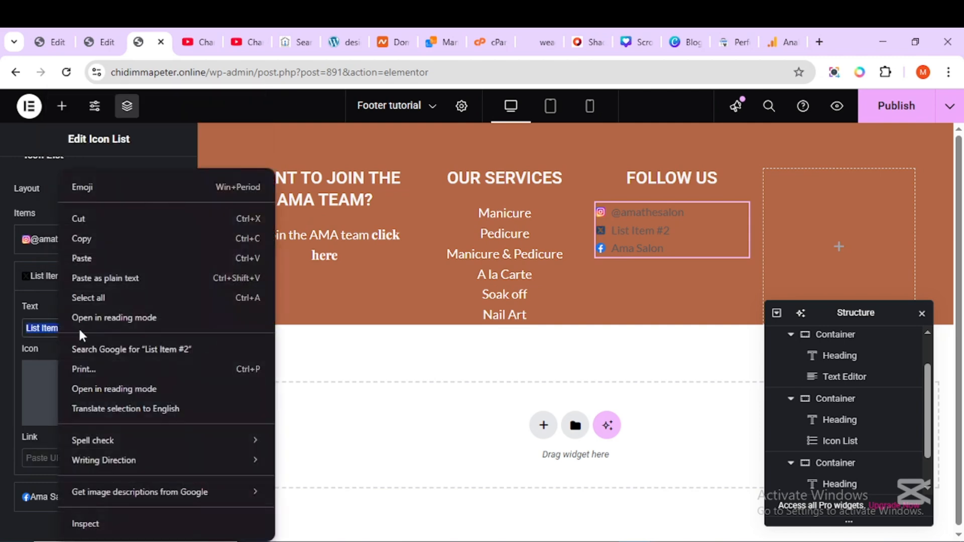
{"action": "left_click", "coordinate": [92, 259]}
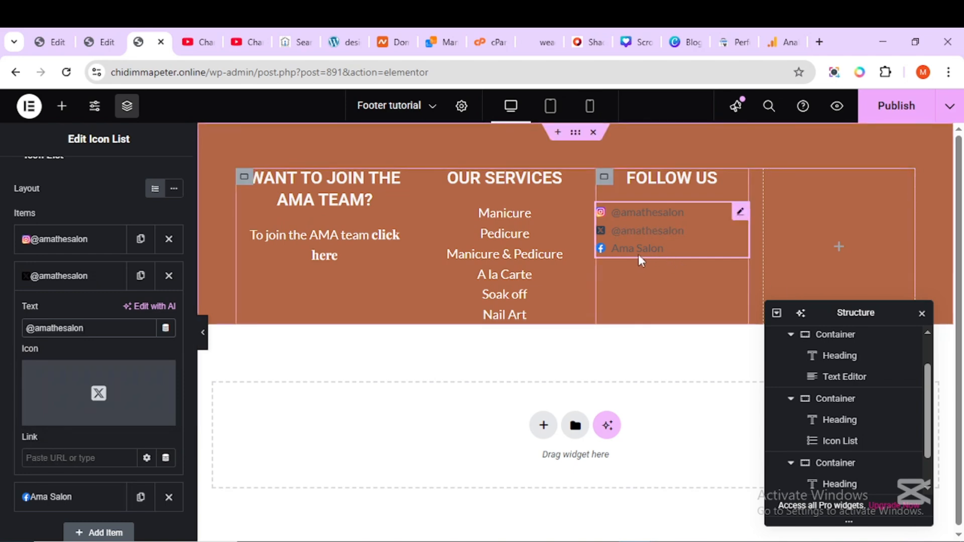
{"action": "left_click", "coordinate": [61, 507]}
{"action": "left_click", "coordinate": [76, 244]}
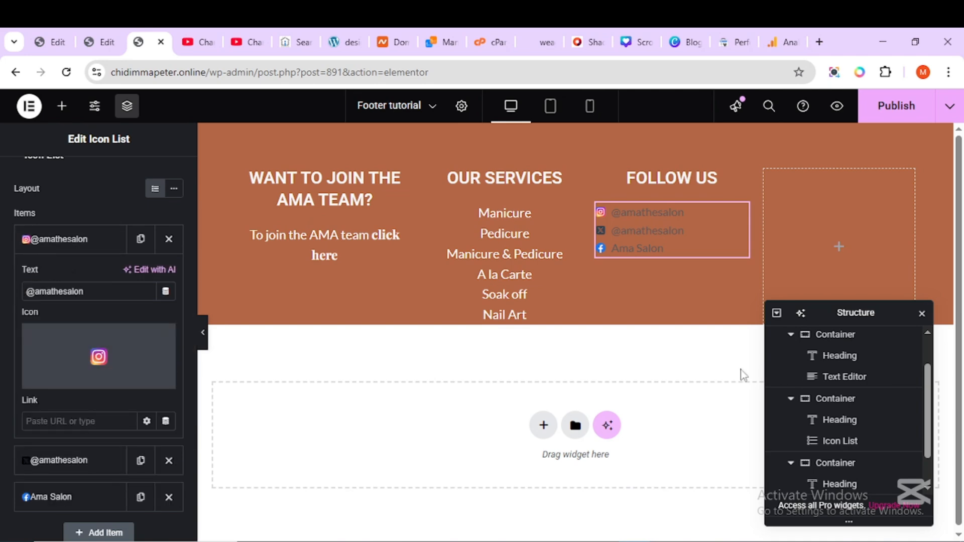
Center-align the items of the social media icon list under "Follow us"
{"action": "scroll", "coordinate": [59, 226], "scroll_direction": "up", "scroll_amount": 2}
{"action": "left_click", "coordinate": [96, 178]}
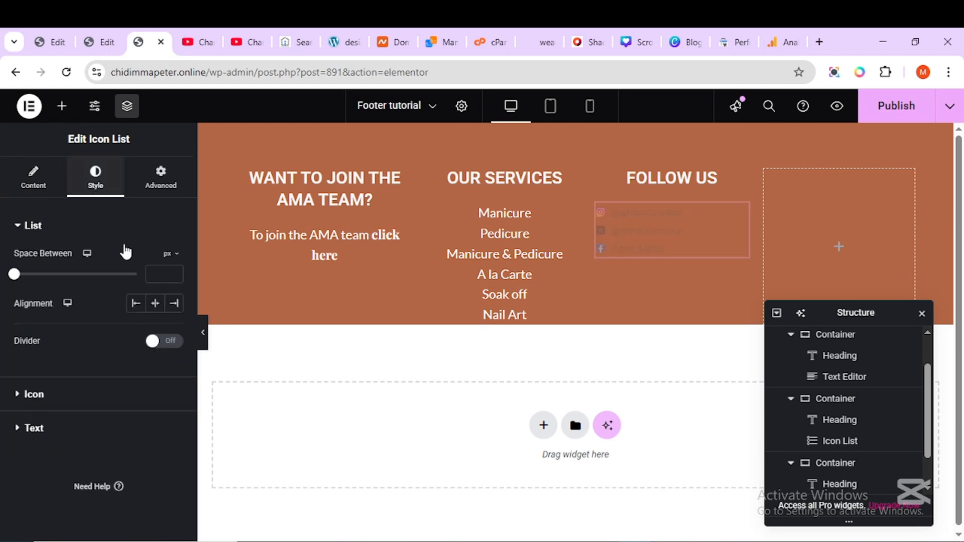
{"action": "left_click", "coordinate": [156, 304]}
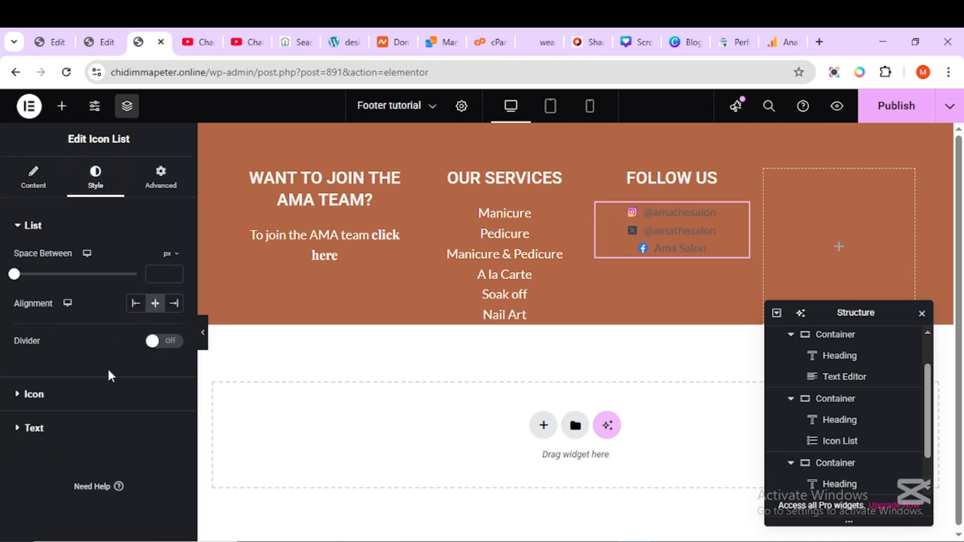
Set the icon size of the social media icon list to 20 px
{"action": "left_click", "coordinate": [110, 394]}
{"action": "mouse_move", "coordinate": [30, 374]}
{"action": "left_mouse_down"}
{"action": "mouse_move", "coordinate": [44, 380]}
{"action": "mouse_move", "coordinate": [32, 382]}
{"action": "left_mouse_up"}
{"action": "scroll", "coordinate": [88, 273], "scroll_direction": "down", "scroll_amount": 2}
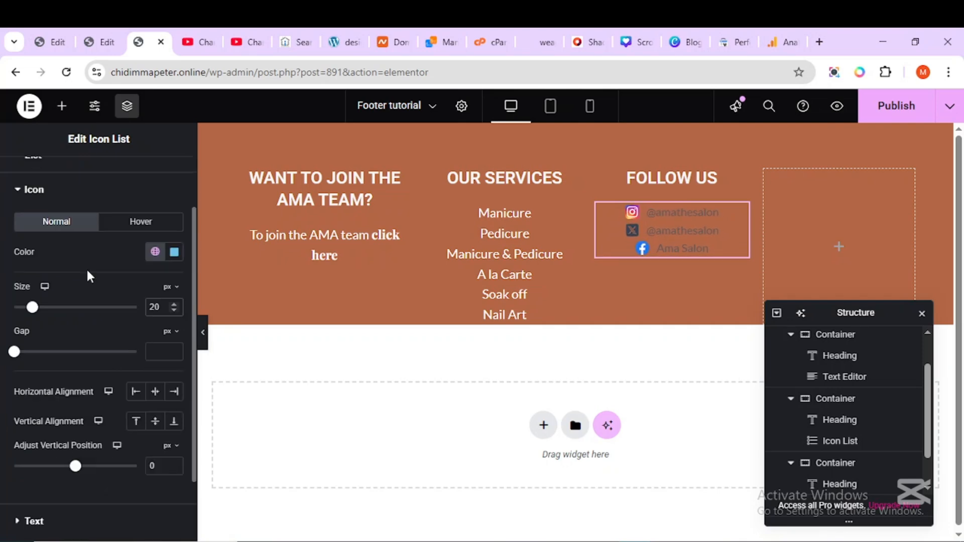
Set the text size of the social media icon list under "Follow us" to 18 px
{"action": "scroll", "coordinate": [88, 274], "scroll_direction": "down", "scroll_amount": 2}
{"action": "left_click", "coordinate": [16, 461]}
{"action": "left_click", "coordinate": [173, 327]}
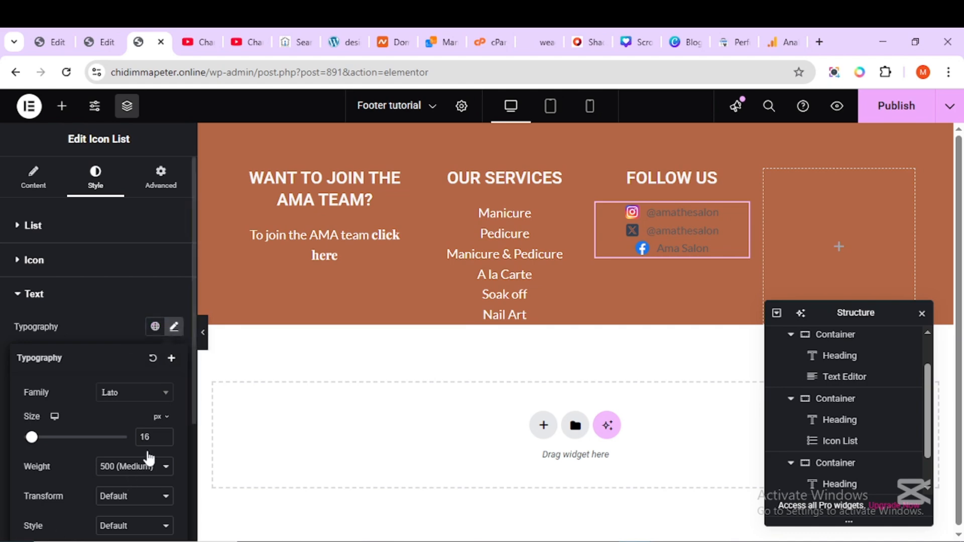
{"action": "left_click", "coordinate": [164, 433]}
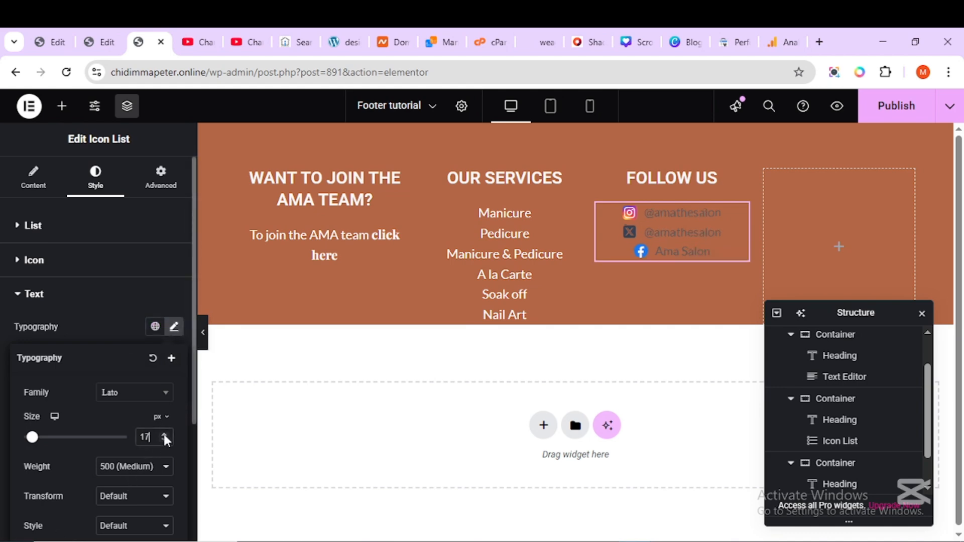
{"action": "left_click", "coordinate": [164, 434]}
{"action": "left_click", "coordinate": [174, 326]}
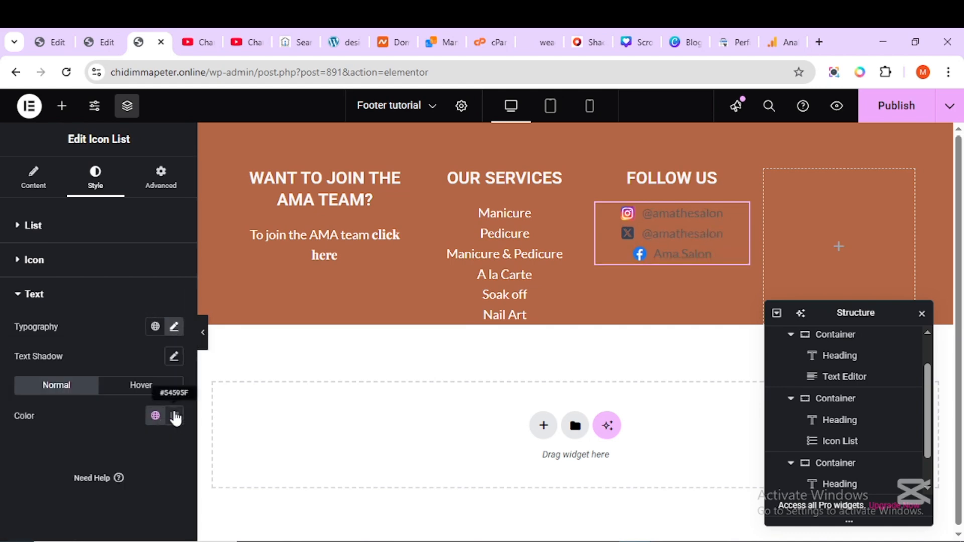
Set the text color of the social media icon list to white (#FFFFFF)
{"action": "left_click", "coordinate": [174, 416]}
{"action": "left_click_drag", "start_coordinate": [113, 304], "coordinate": [94, 234]}
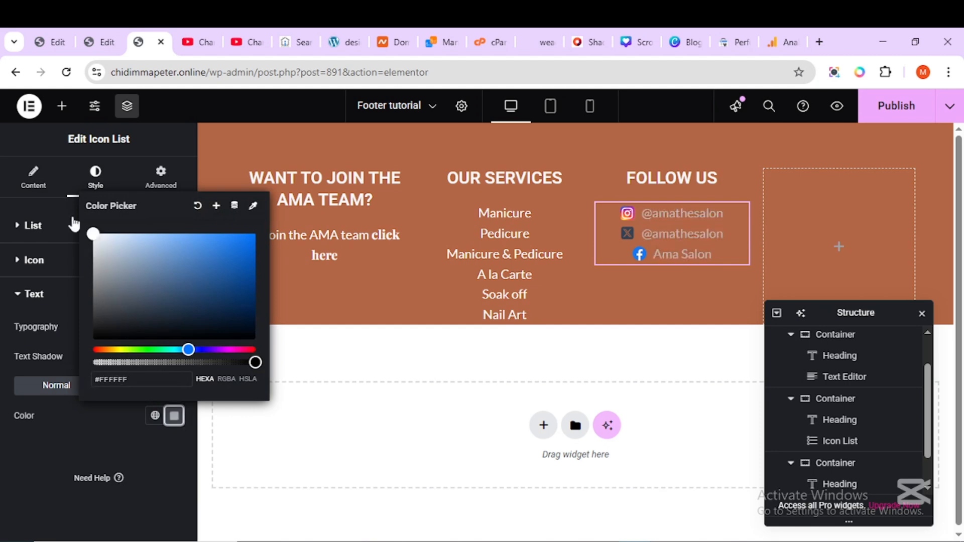
{"action": "left_click", "coordinate": [51, 197]}
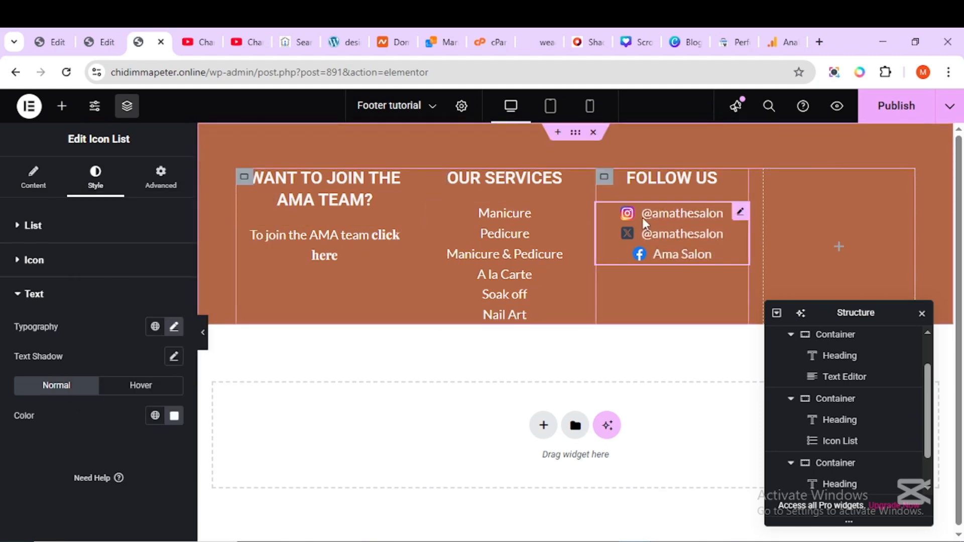
Copy the "Follow us" heading into the empty fourth column and retitle the copy "Contact"
{"action": "left_click", "coordinate": [669, 505]}
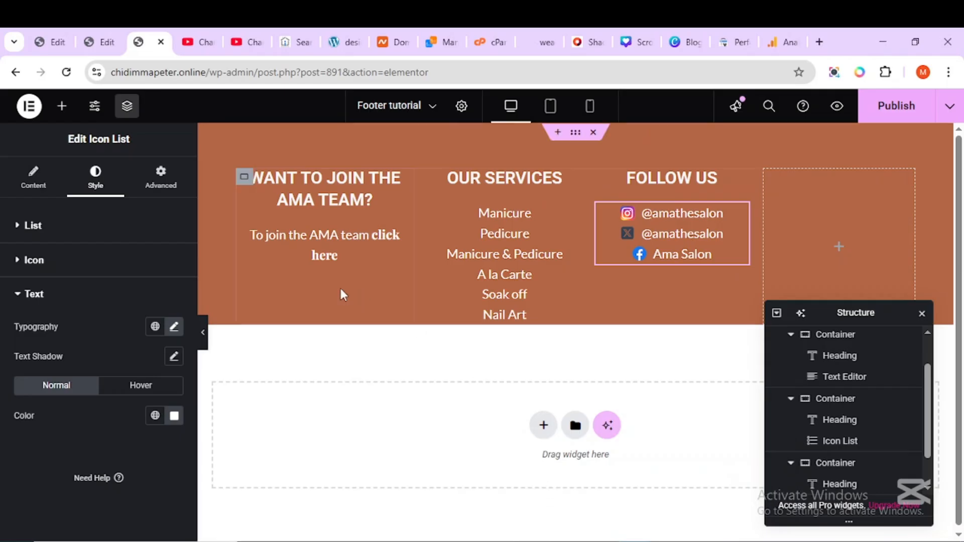
{"action": "right_click", "coordinate": [646, 180]}
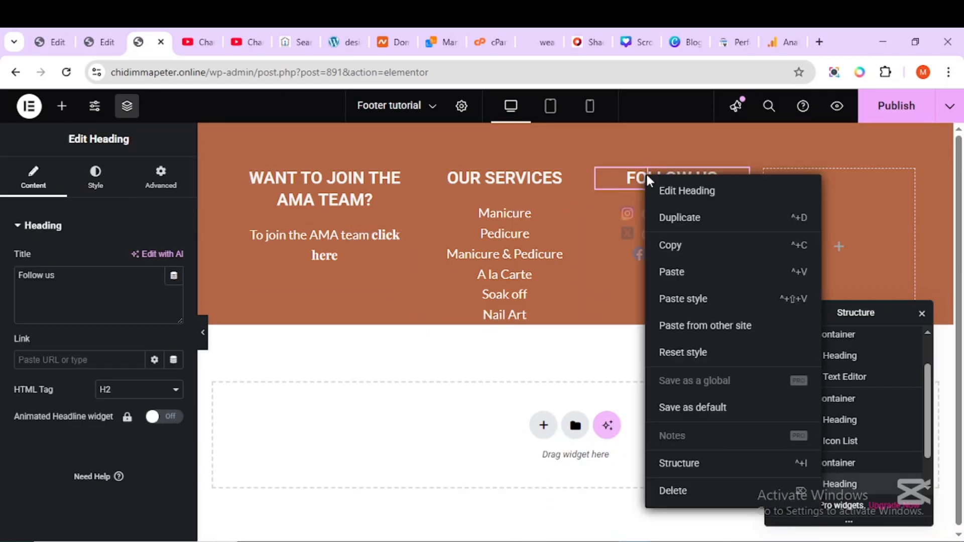
{"action": "left_click", "coordinate": [817, 193]}
{"action": "right_click", "coordinate": [815, 213]}
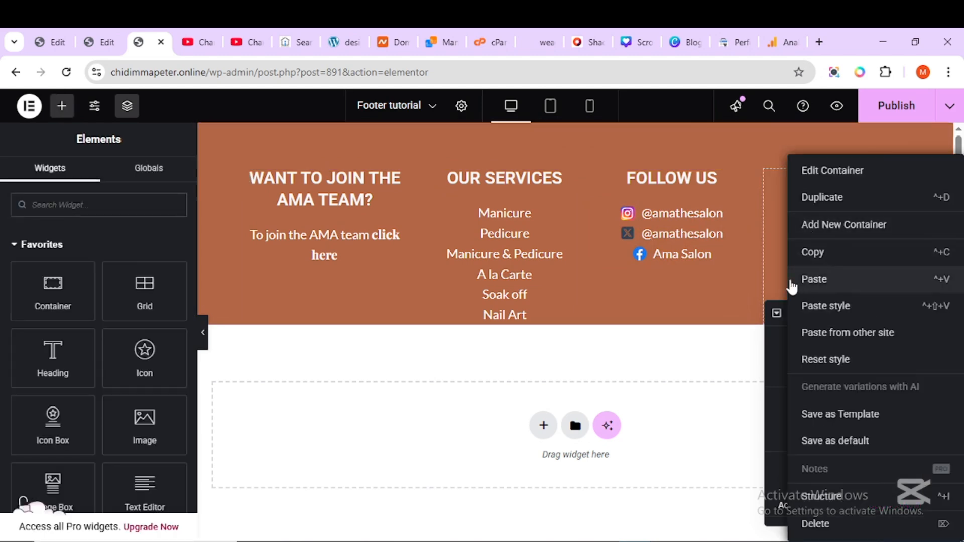
{"action": "left_click", "coordinate": [791, 279]}
{"action": "type", "text": "C"}
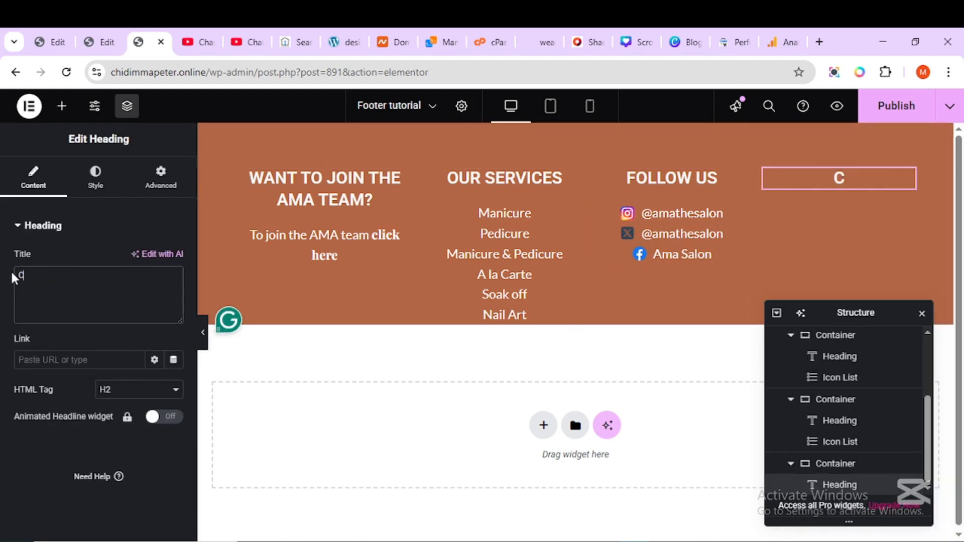
{"action": "type", "text": "ontact"}
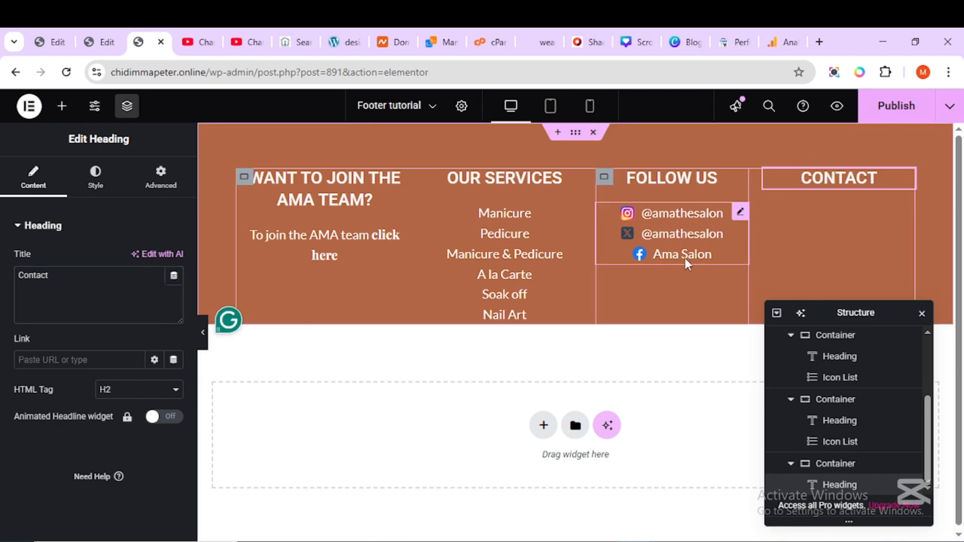
Copy the social media icon list from the "Follow us" column and paste it under the "Contact" heading
{"action": "left_click", "coordinate": [685, 258]}
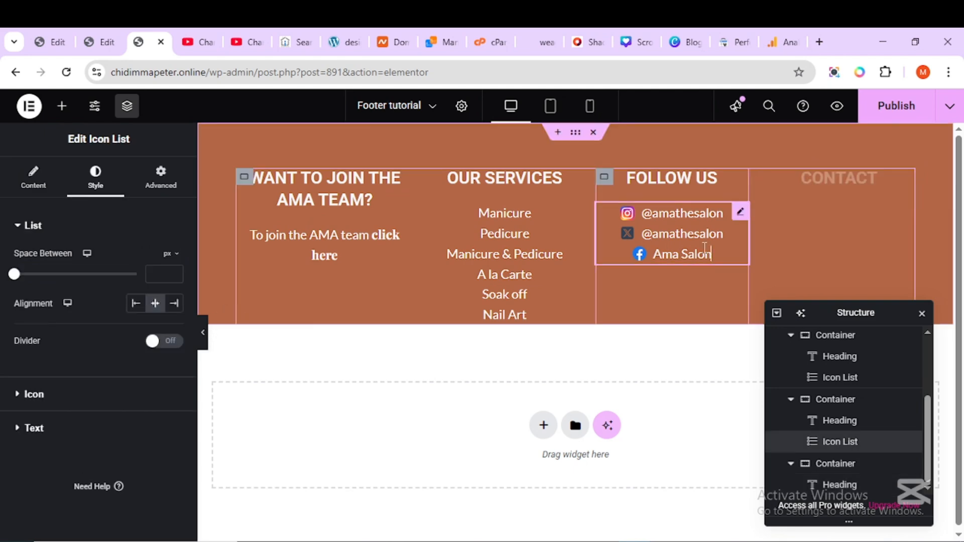
{"action": "right_click", "coordinate": [733, 214]}
{"action": "left_click", "coordinate": [823, 222]}
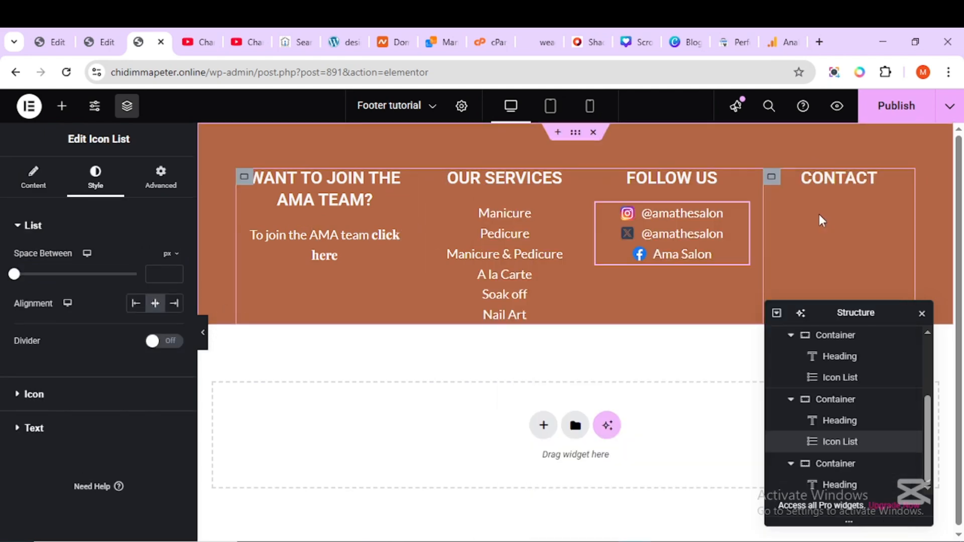
{"action": "right_click", "coordinate": [818, 221]}
{"action": "left_click", "coordinate": [817, 277]}
Replace the first contact list item's text with the first e-mail address copied from the Menu1 reference footer
{"action": "left_click", "coordinate": [95, 322]}
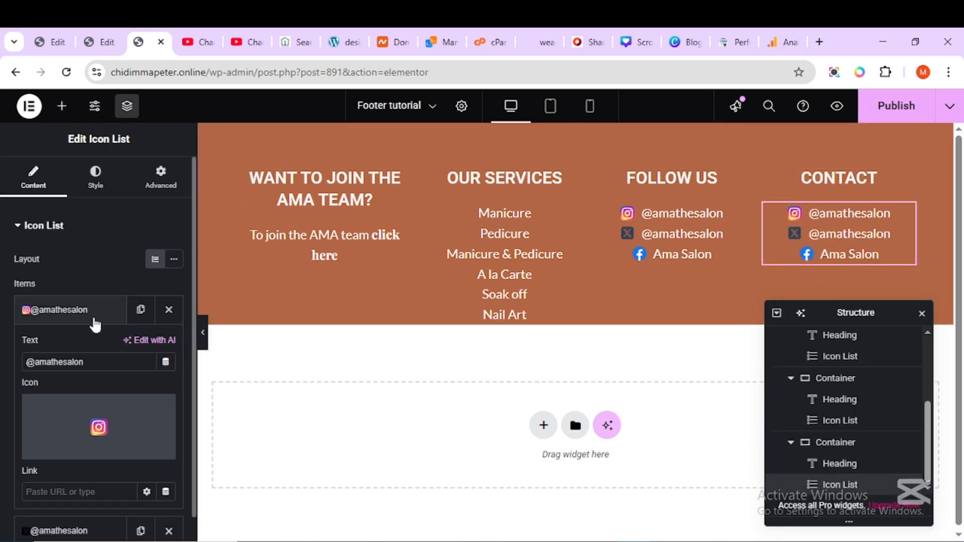
{"action": "left_click", "coordinate": [708, 516]}
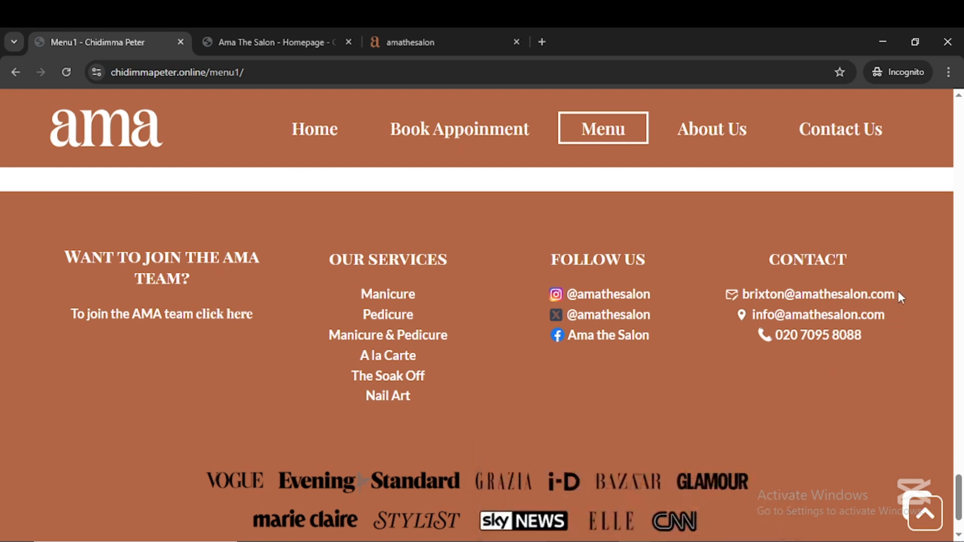
{"action": "left_click_drag", "start_coordinate": [899, 294], "coordinate": [738, 294]}
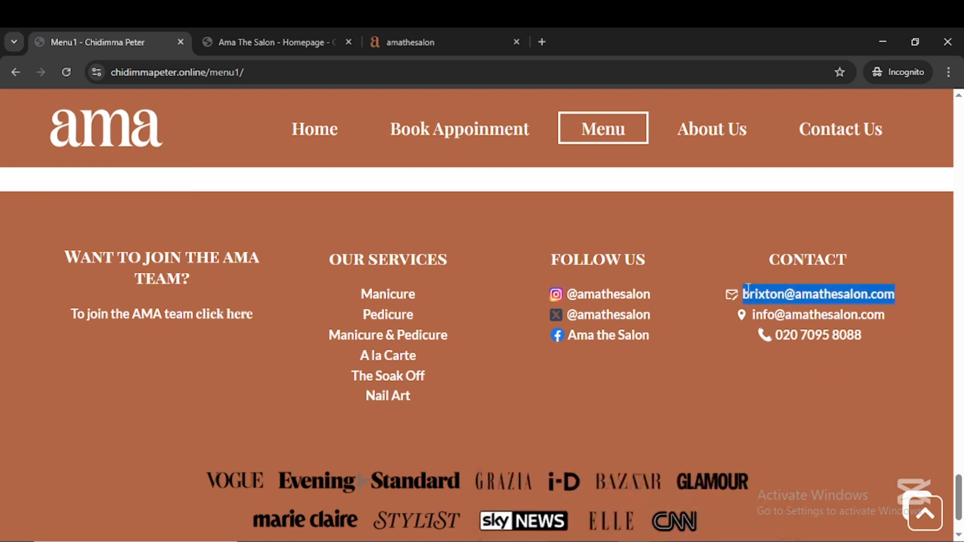
{"action": "right_click", "coordinate": [748, 292]}
{"action": "left_click", "coordinate": [733, 302]}
{"action": "key", "text": "alt+Tab"}
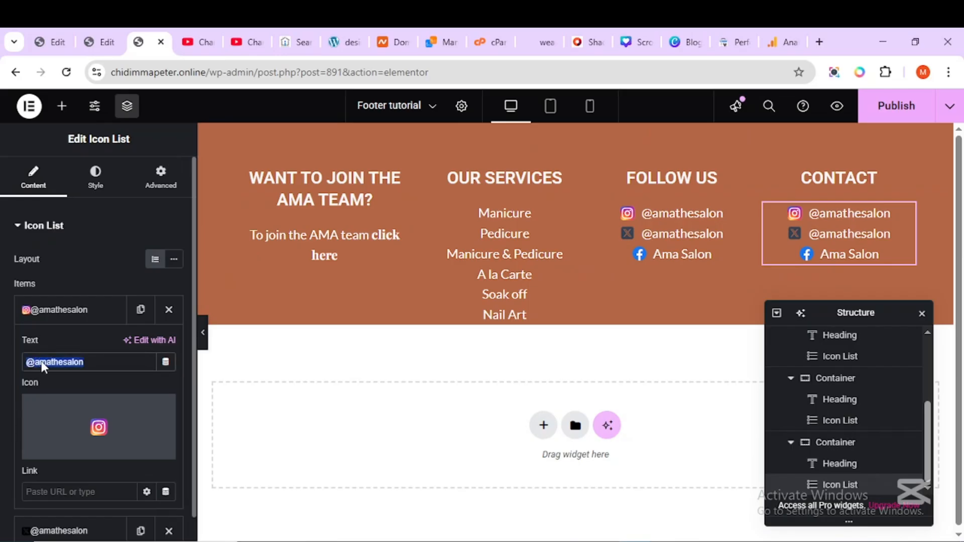
{"action": "right_click", "coordinate": [42, 361]}
{"action": "left_click", "coordinate": [74, 254]}
Replace the first contact list item's icon with mdi-email-edit-outline.svg from the media library
{"action": "left_click", "coordinate": [128, 447]}
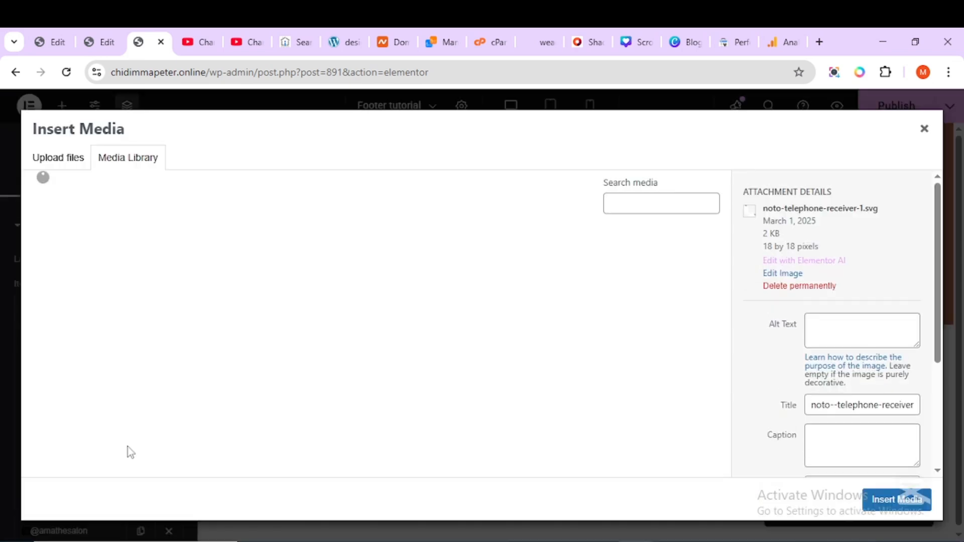
{"action": "left_click", "coordinate": [174, 303]}
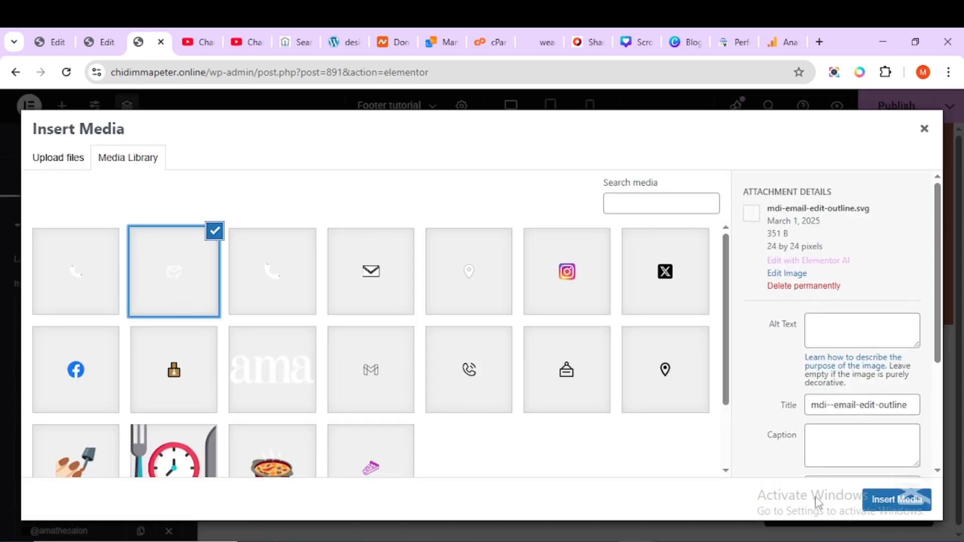
{"action": "left_click", "coordinate": [926, 508]}
Replace the second contact list item's text with the second e-mail address copied from the Menu1 reference footer
{"action": "key", "text": "alt+Tab"}
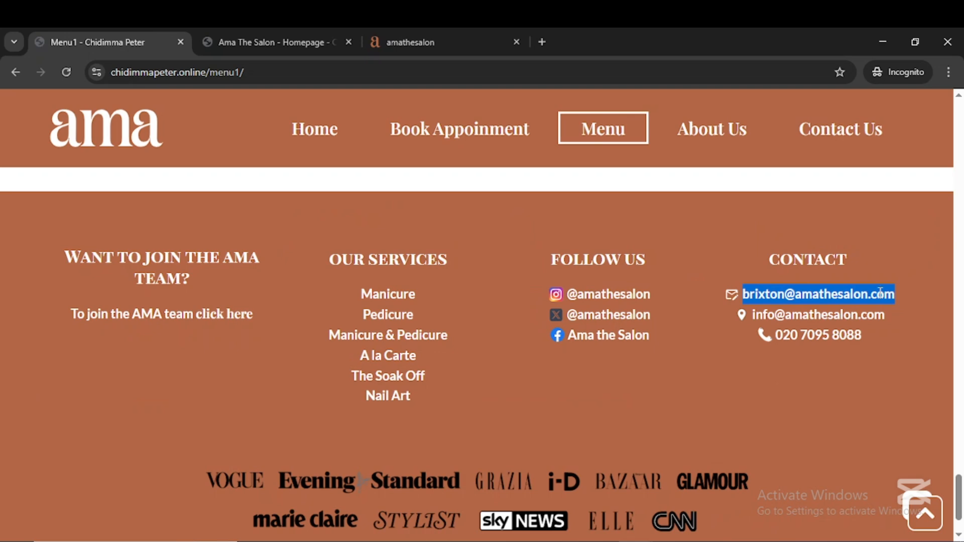
{"action": "left_click_drag", "start_coordinate": [886, 315], "coordinate": [753, 312]}
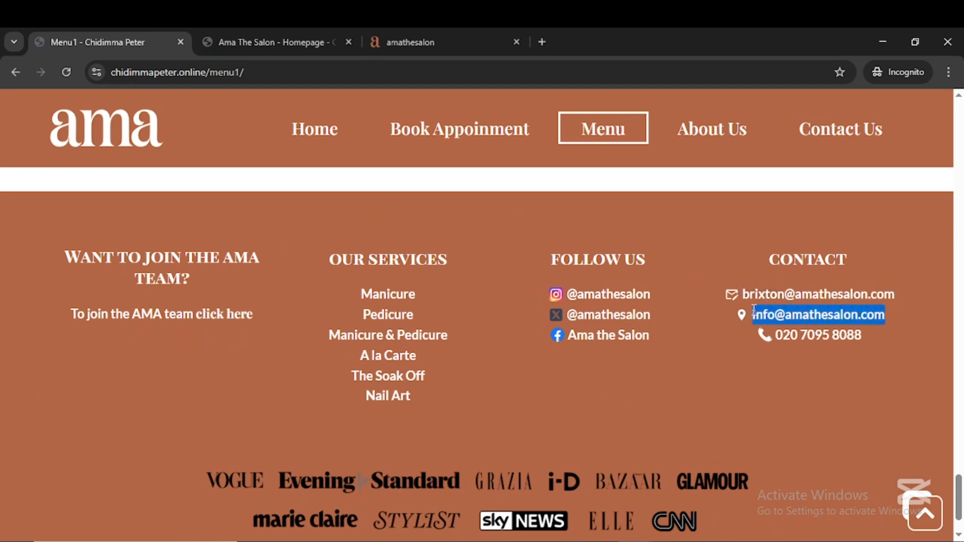
{"action": "right_click", "coordinate": [760, 312]}
{"action": "left_click", "coordinate": [654, 333]}
{"action": "key", "text": "alt+Tab"}
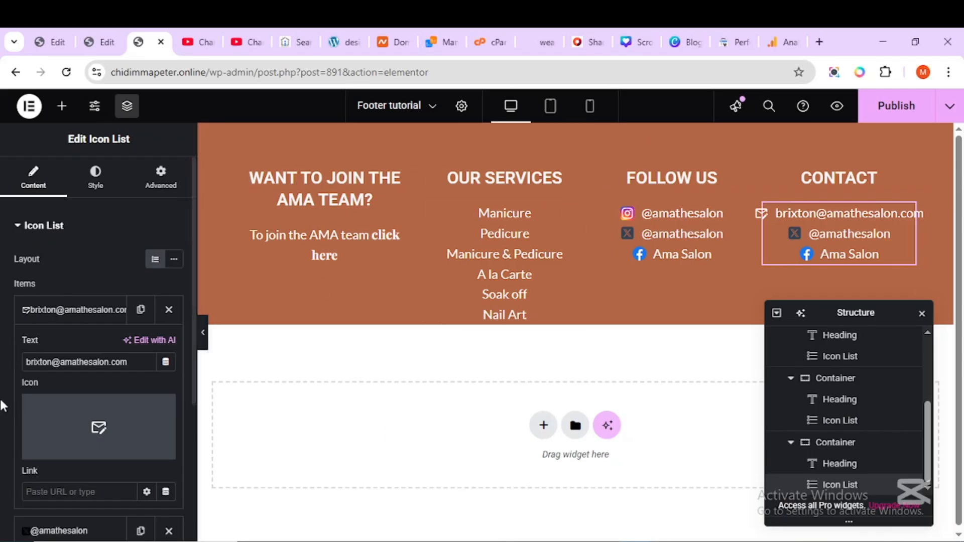
{"action": "scroll", "coordinate": [114, 472], "scroll_direction": "down", "scroll_amount": 1}
{"action": "left_click", "coordinate": [112, 467]}
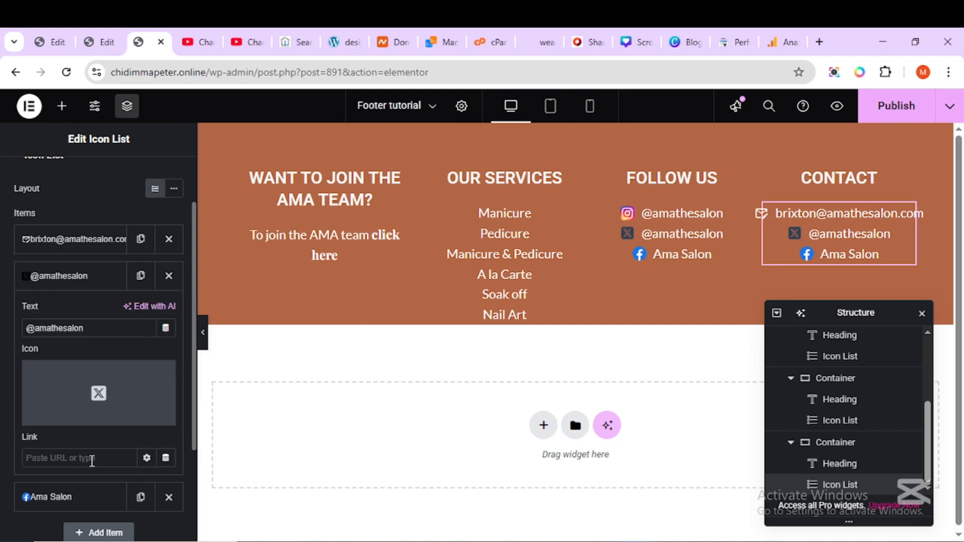
{"action": "triple_click", "coordinate": [73, 328]}
{"action": "right_click", "coordinate": [72, 328]}
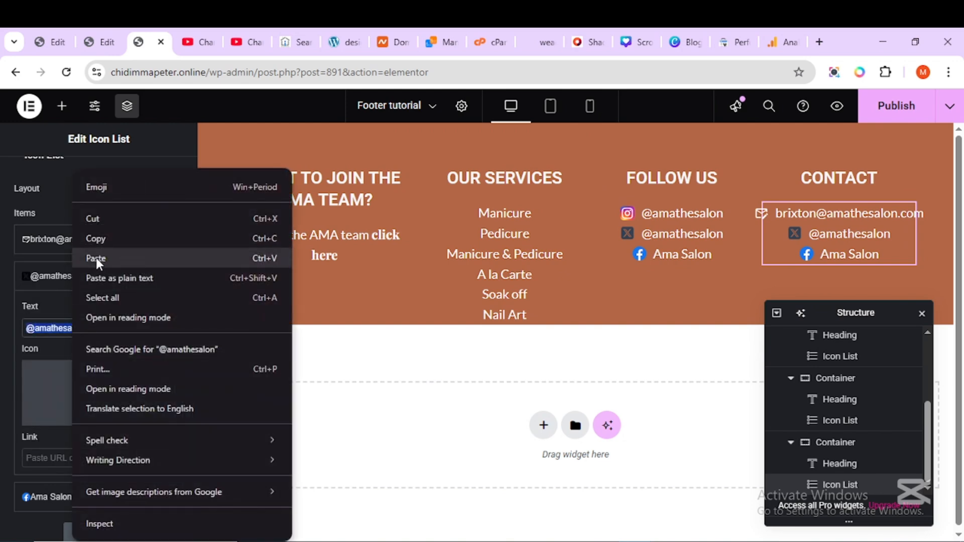
{"action": "left_click", "coordinate": [96, 257]}
Replace the second contact list item's icon with mdi-address-marker.svg from the media library
{"action": "mouse_move", "coordinate": [140, 390]}
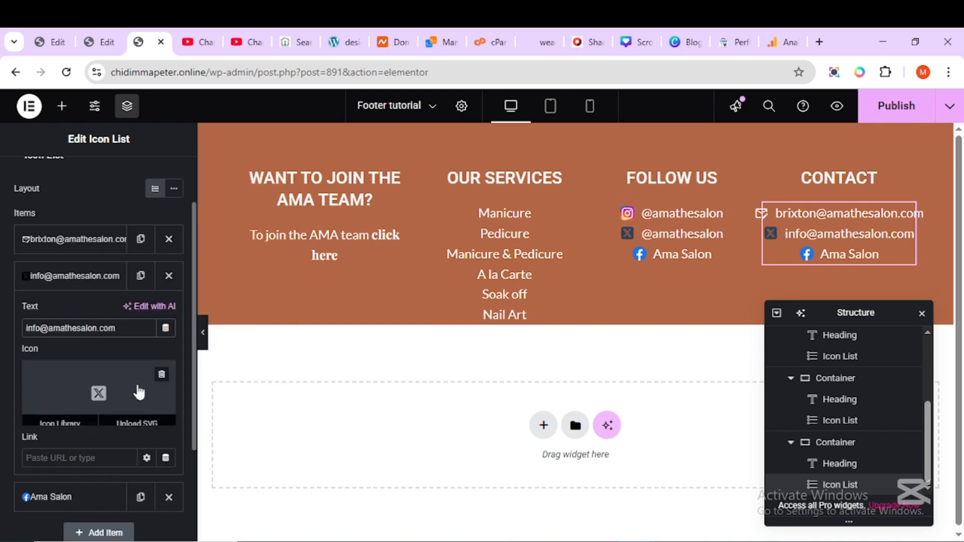
{"action": "left_click", "coordinate": [155, 420]}
{"action": "left_click", "coordinate": [464, 282]}
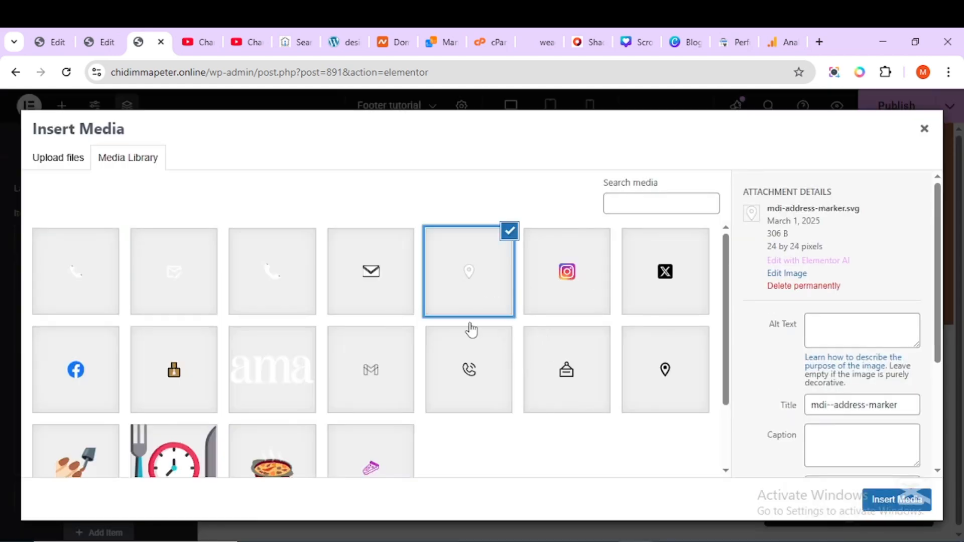
{"action": "left_click", "coordinate": [899, 500]}
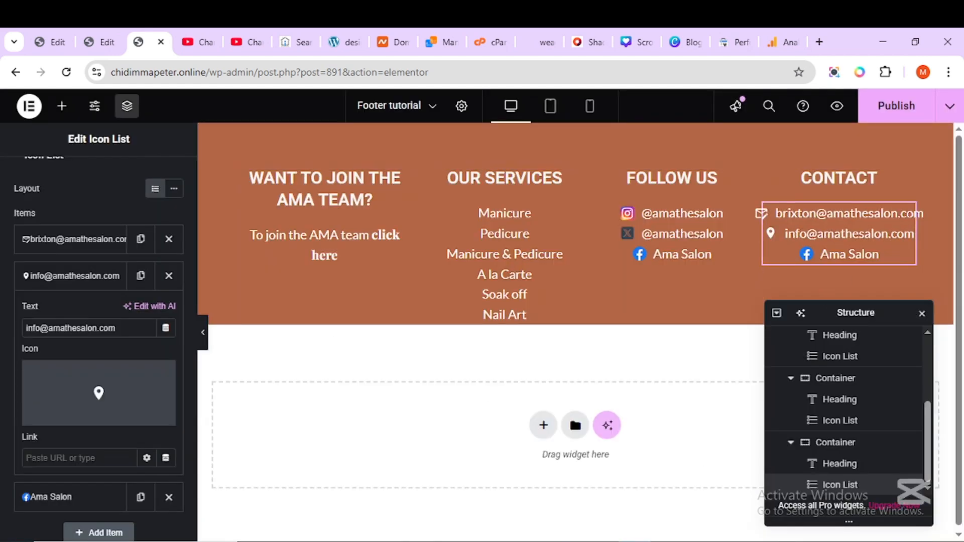
Copy the phone number from the Contact column of the Menu1 reference footer
{"action": "mouse_move", "coordinate": [637, 541]}
{"action": "left_click", "coordinate": [687, 517]}
{"action": "left_click_drag", "start_coordinate": [863, 332], "coordinate": [795, 329]}
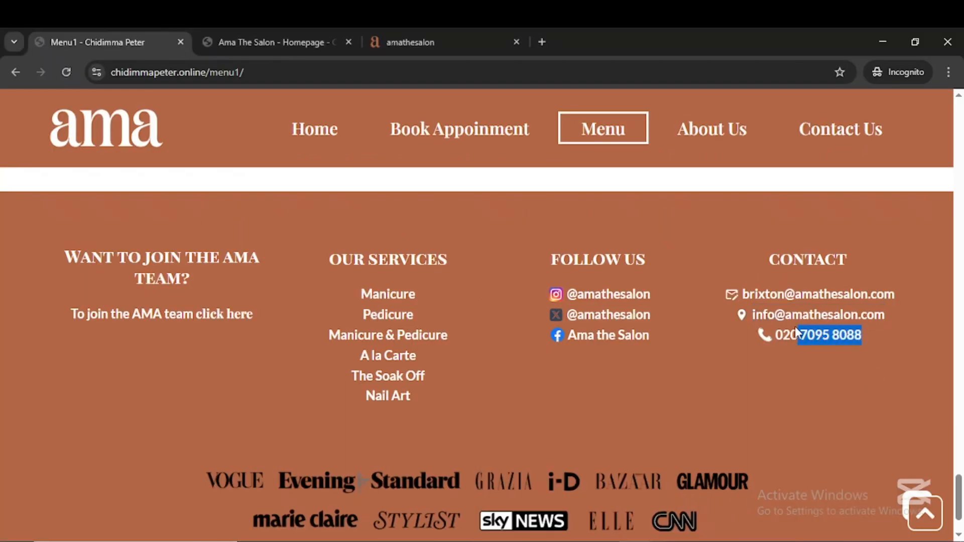
{"action": "right_click", "coordinate": [789, 331]}
{"action": "left_click", "coordinate": [723, 349]}
{"action": "key", "text": "alt+Tab"}
Replace the third contact list item's text with the copied phone number and its icon with noto-telephone-receiver.svg from the media library
{"action": "left_click", "coordinate": [80, 481]}
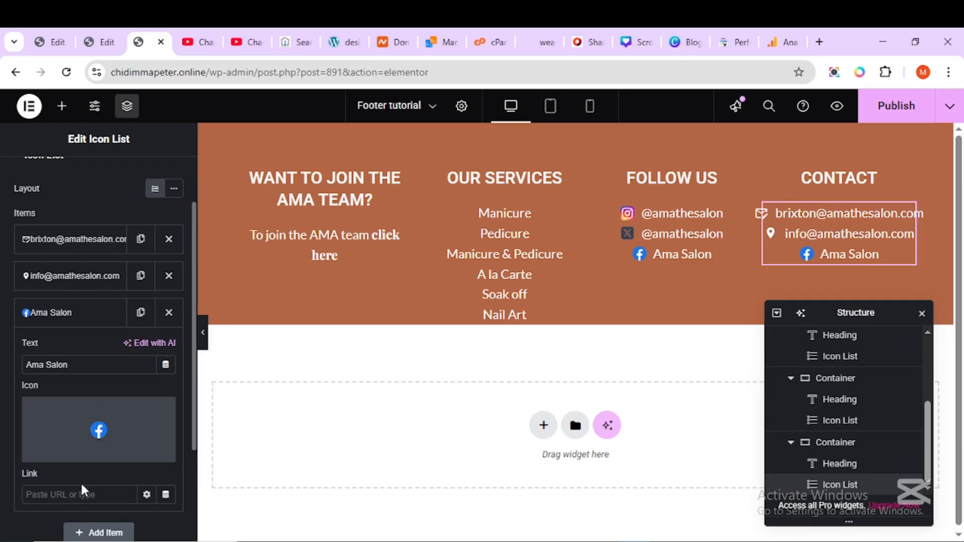
{"action": "left_click", "coordinate": [54, 364]}
{"action": "double_click", "coordinate": [53, 364]}
{"action": "key", "text": "ctrl+a"}
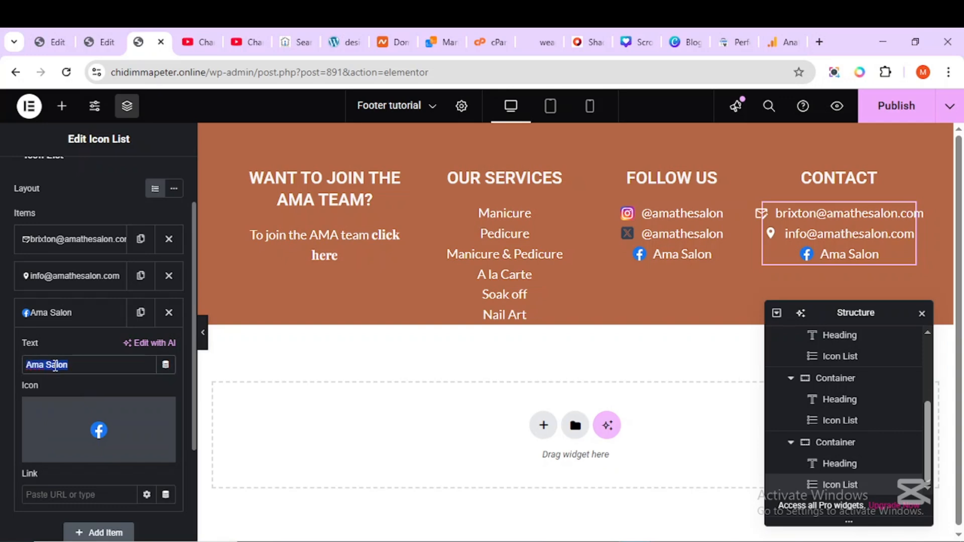
{"action": "right_click", "coordinate": [53, 363]}
{"action": "left_click", "coordinate": [84, 258]}
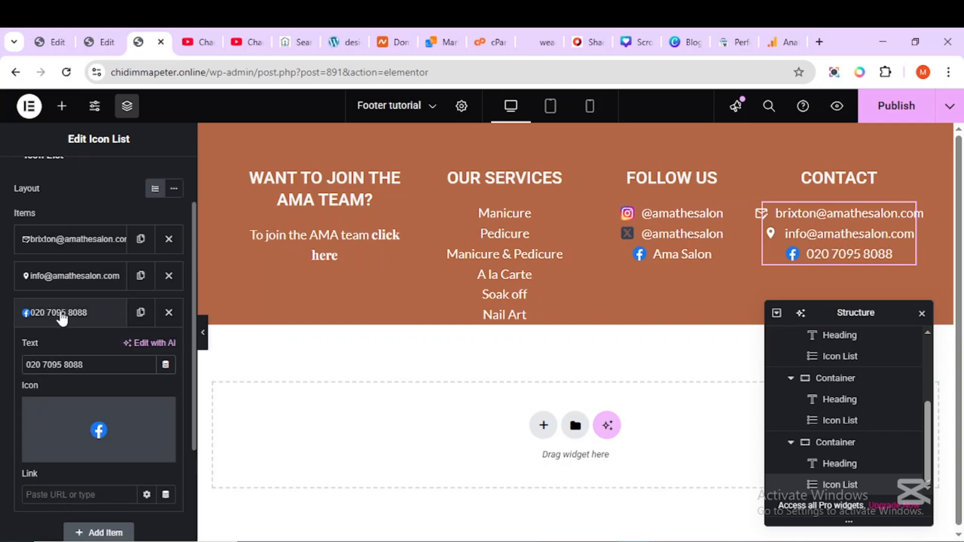
{"action": "left_click", "coordinate": [151, 457]}
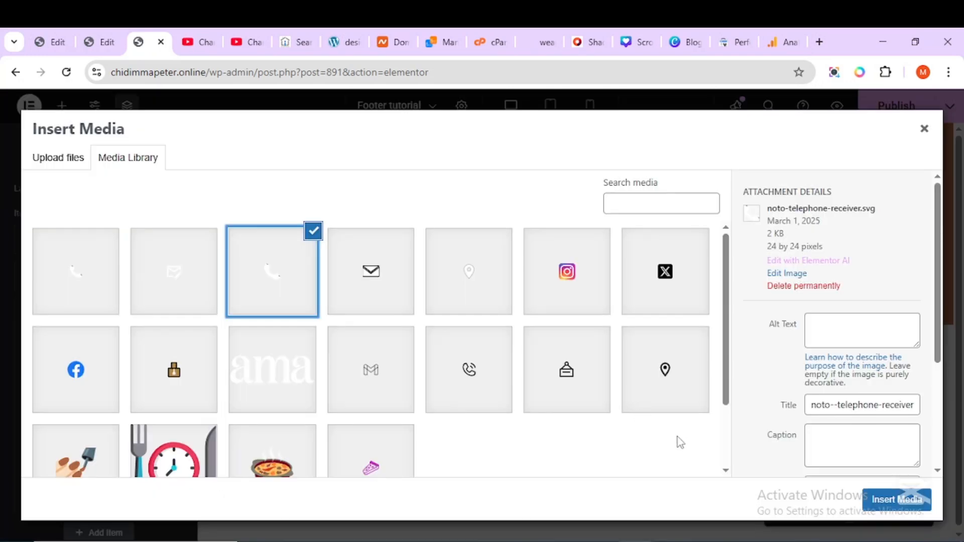
{"action": "left_click", "coordinate": [885, 490]}
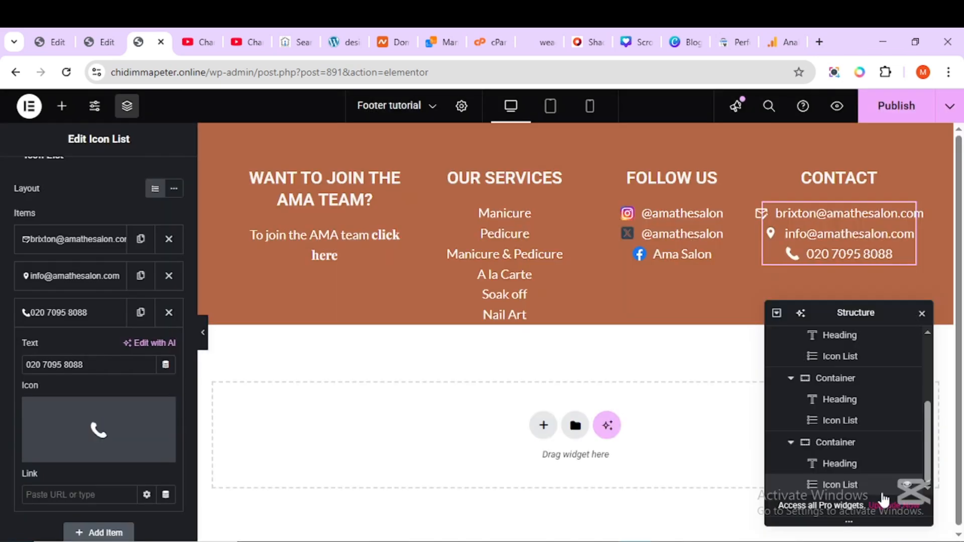
Compare the full-width preview of the new footer with the Menu1 reference footer
{"action": "left_click", "coordinate": [203, 336]}
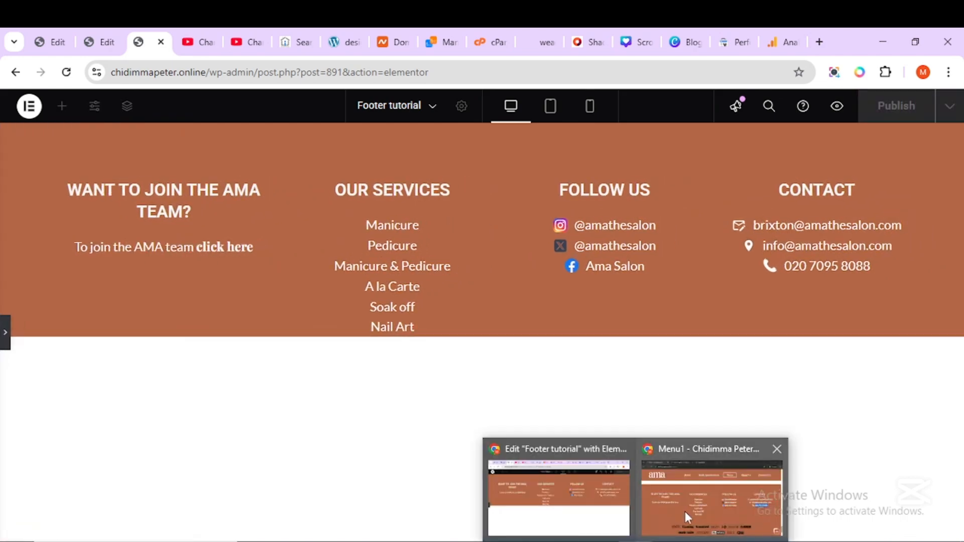
{"action": "left_click", "coordinate": [685, 511]}
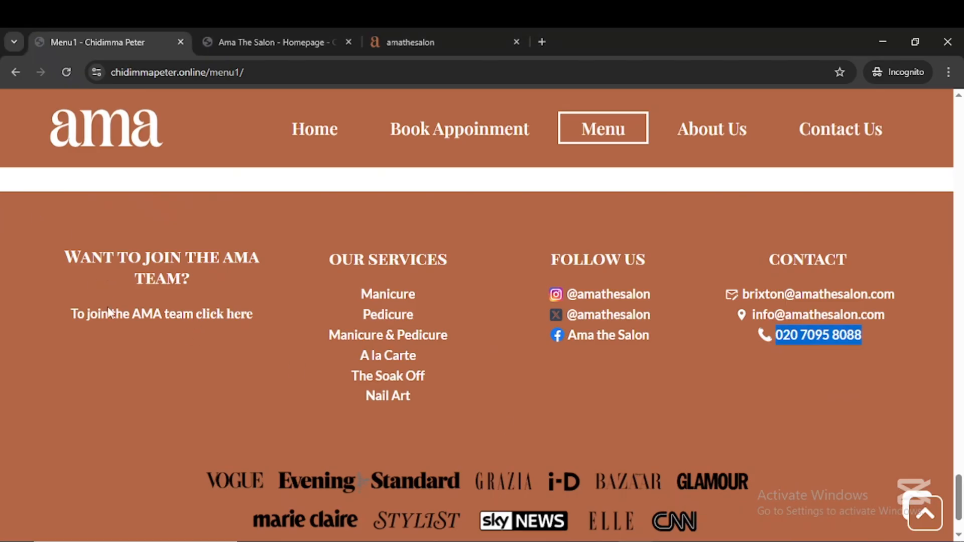
{"action": "left_click", "coordinate": [236, 276]}
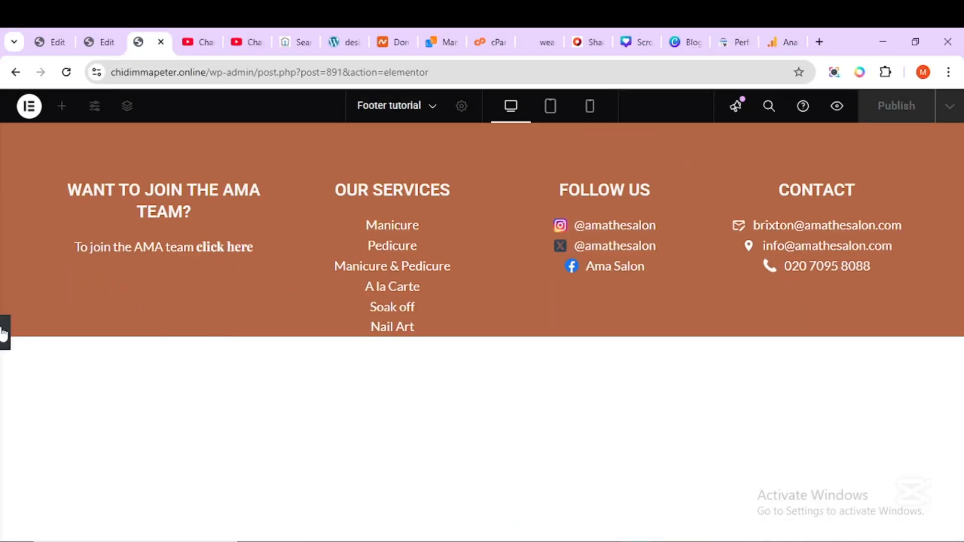
Set the font weight of the "Want to join the AMA team?" heading to 700 (Bold)
{"action": "left_click", "coordinate": [3, 333]}
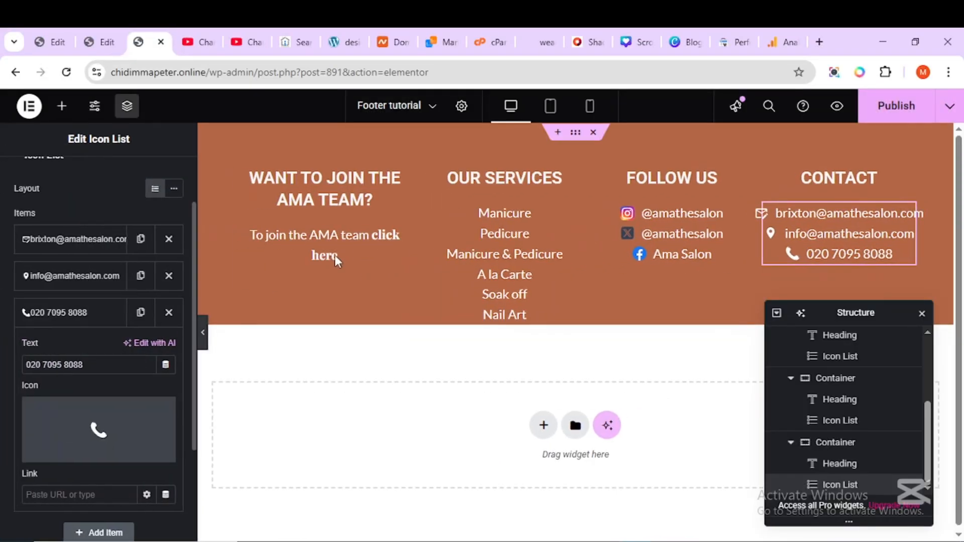
{"action": "left_click", "coordinate": [300, 200]}
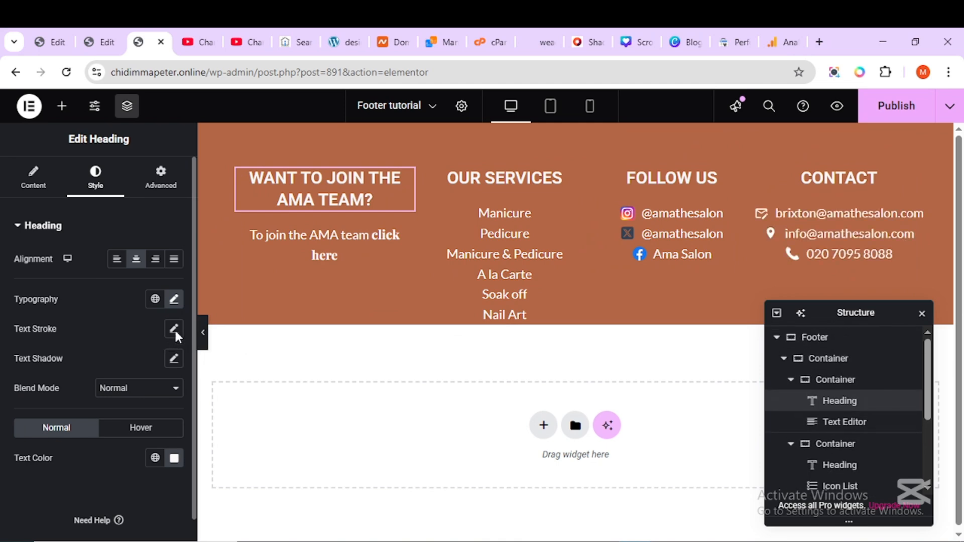
{"action": "left_click", "coordinate": [174, 300]}
{"action": "left_click", "coordinate": [134, 439]}
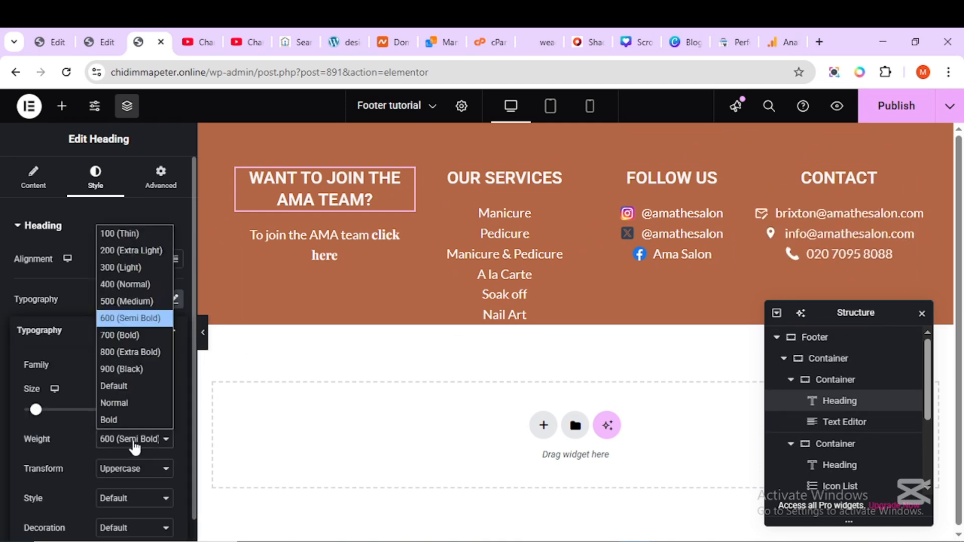
{"action": "left_click", "coordinate": [137, 335]}
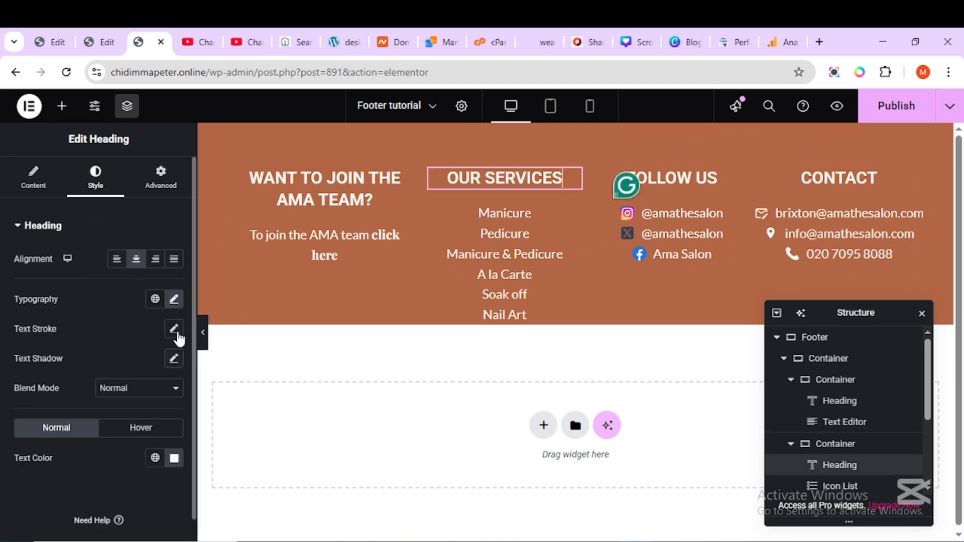
Set the font weight of the "Our Services" heading to 700 (Bold)
{"action": "left_click", "coordinate": [174, 329]}
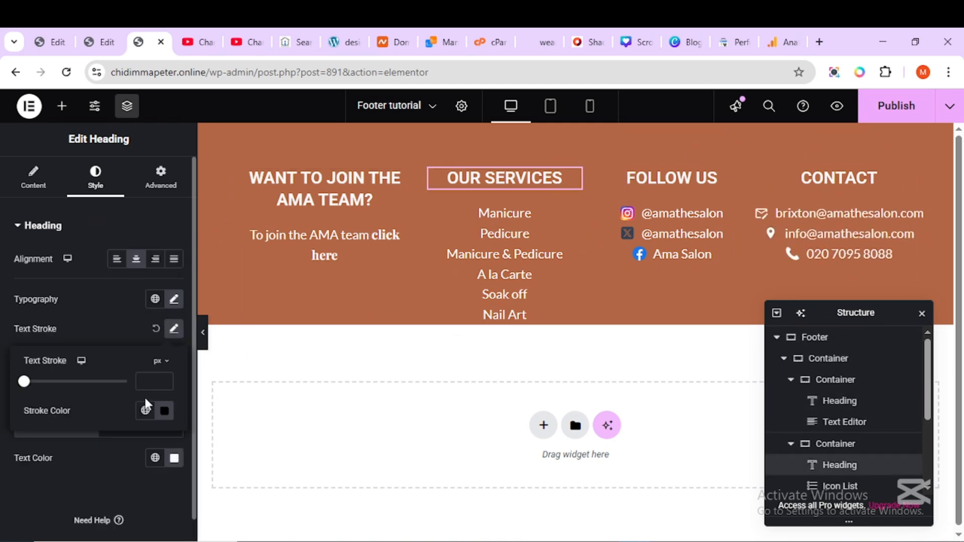
{"action": "left_click", "coordinate": [173, 300]}
{"action": "left_click", "coordinate": [174, 299]}
{"action": "left_click", "coordinate": [134, 439]}
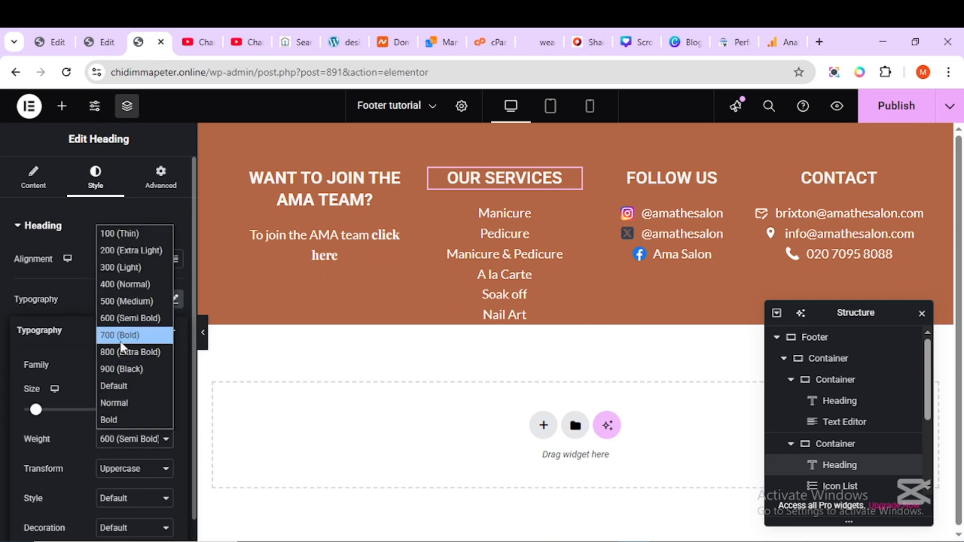
{"action": "left_click", "coordinate": [119, 335]}
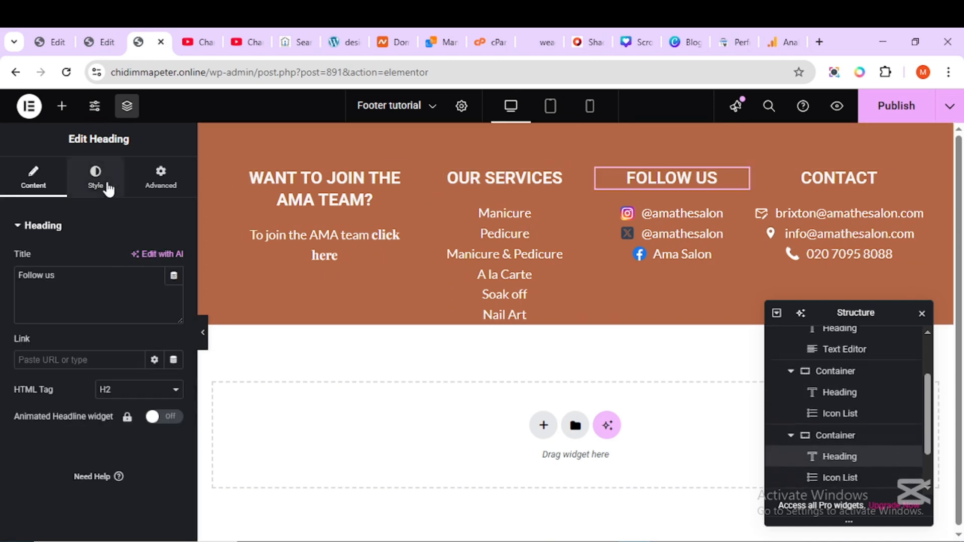
Set the font weight of the "Follow us" heading to 700 (Bold)
{"action": "left_click", "coordinate": [95, 178]}
{"action": "left_click", "coordinate": [174, 299]}
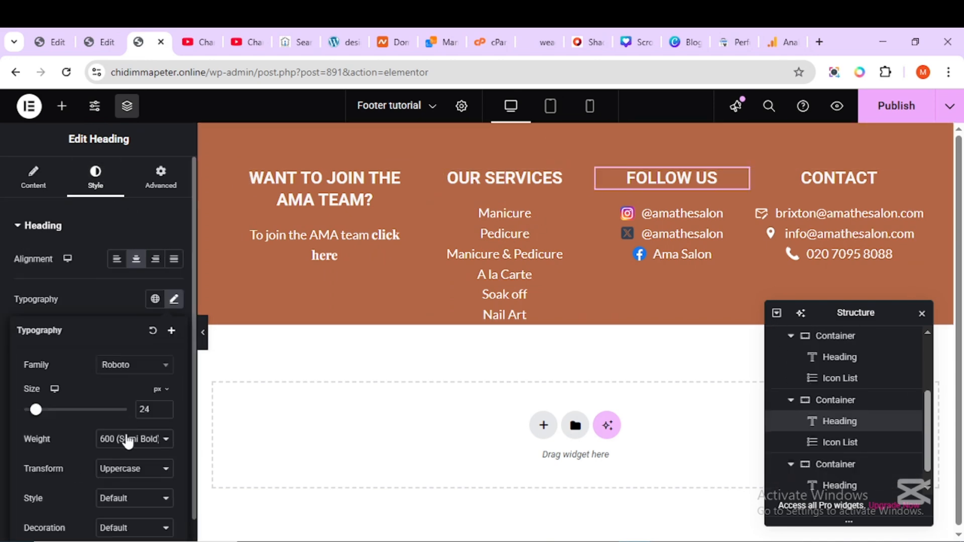
{"action": "left_click", "coordinate": [150, 441]}
{"action": "left_click", "coordinate": [144, 335]}
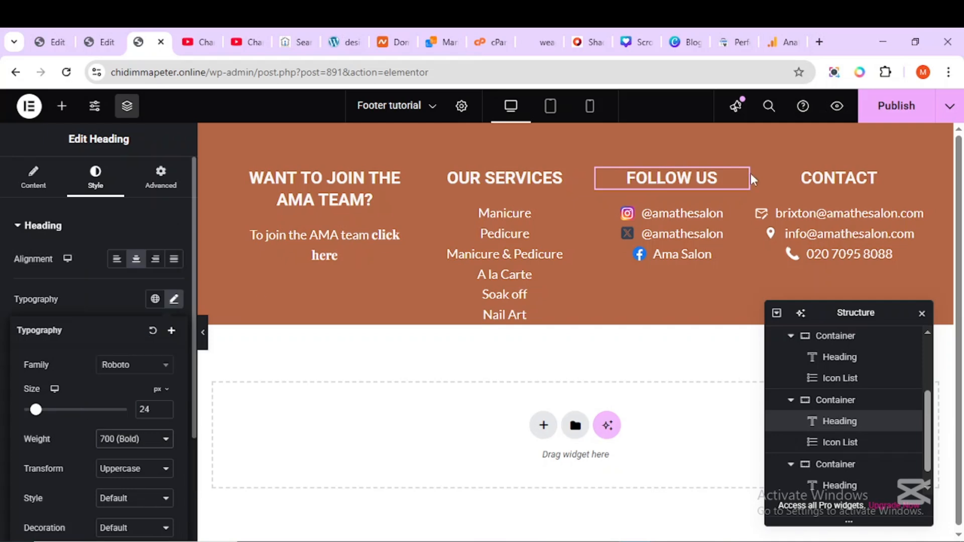
Set the font weight of the "Contact" heading to 700 (Bold)
{"action": "left_click", "coordinate": [876, 178]}
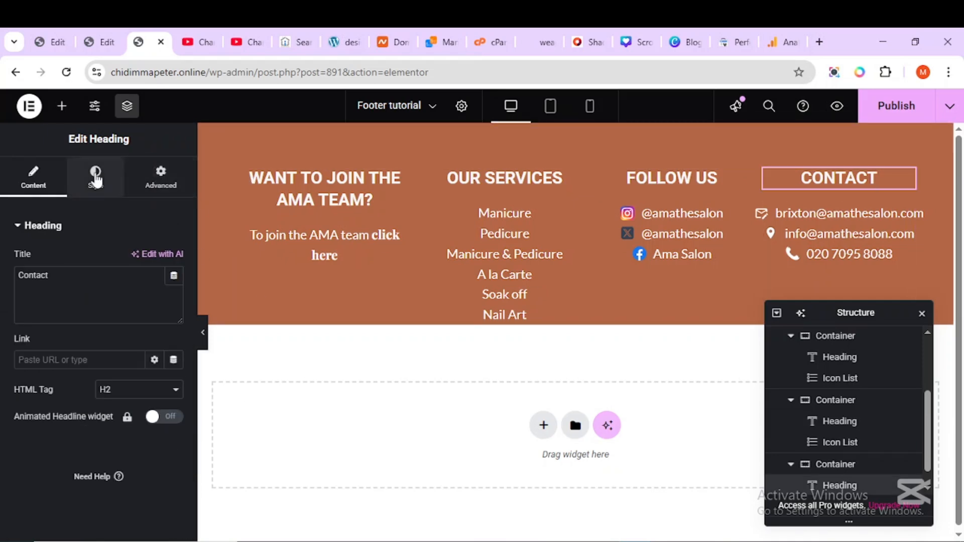
{"action": "left_click", "coordinate": [95, 178]}
{"action": "left_click", "coordinate": [176, 299]}
{"action": "left_click", "coordinate": [161, 439]}
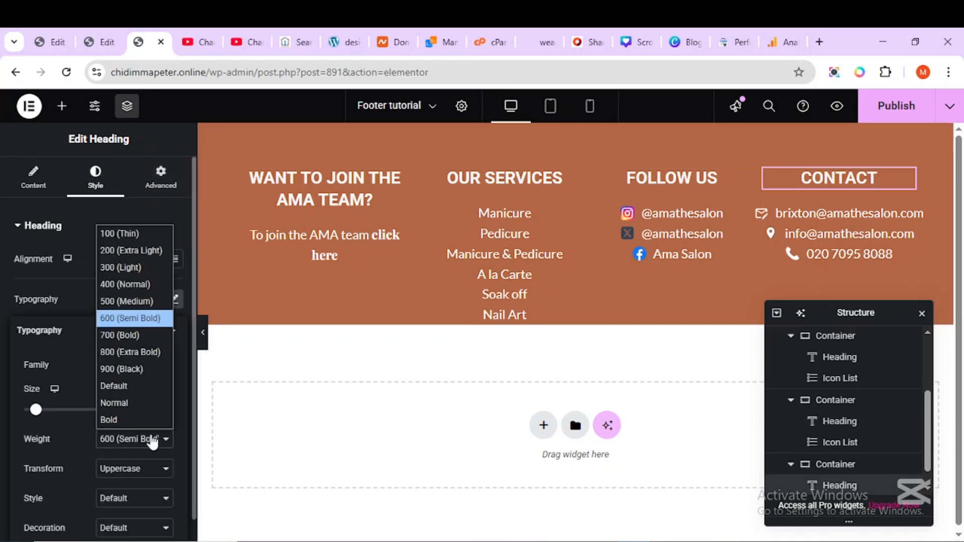
{"action": "left_click", "coordinate": [157, 341]}
Set the font weight of the "To join the AMA team click here" text to 600 (Semi Bold)
{"action": "left_click", "coordinate": [286, 249]}
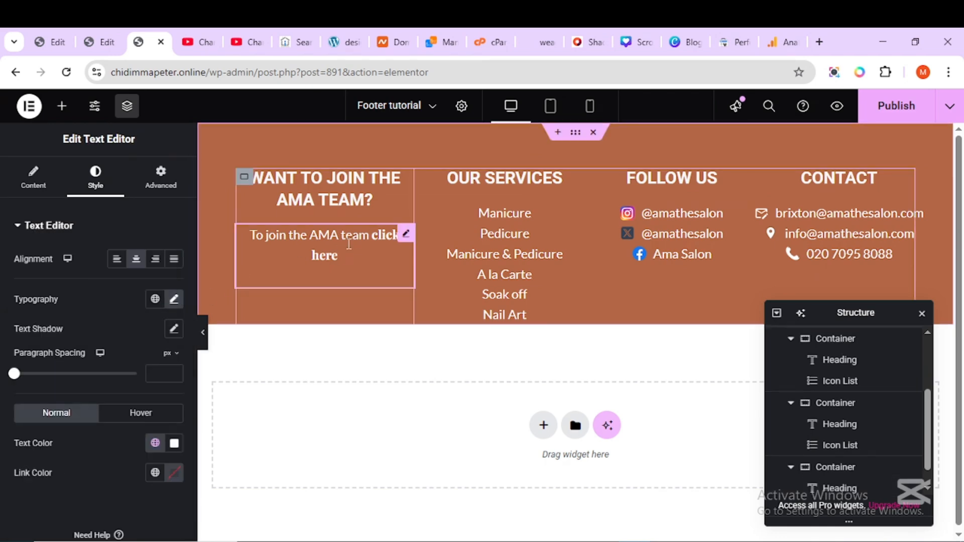
{"action": "left_click", "coordinate": [174, 299]}
{"action": "left_click", "coordinate": [134, 438]}
{"action": "left_click", "coordinate": [129, 317]}
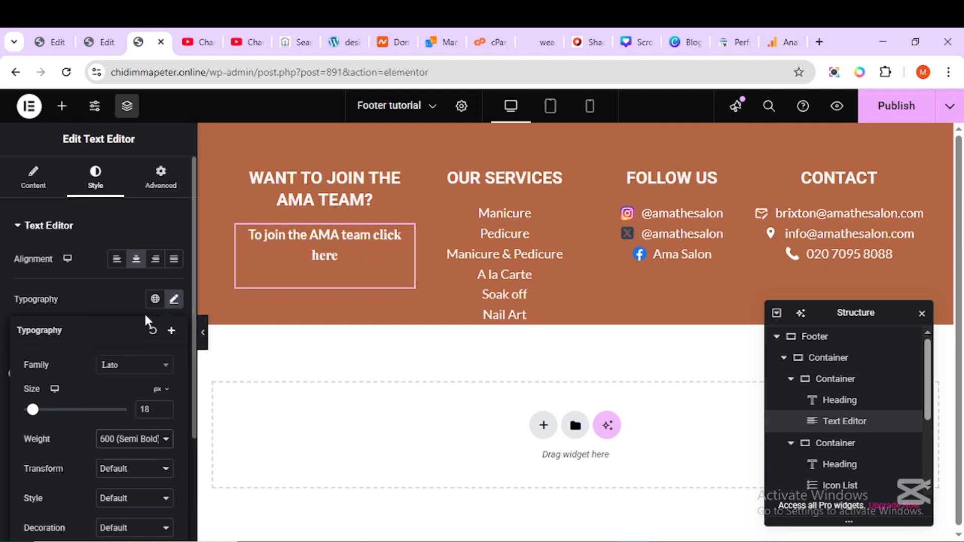
Set the text weight of the icon list under "Our Services" to 600 (Semi Bold)
{"action": "left_click", "coordinate": [505, 274]}
{"action": "left_click", "coordinate": [114, 427]}
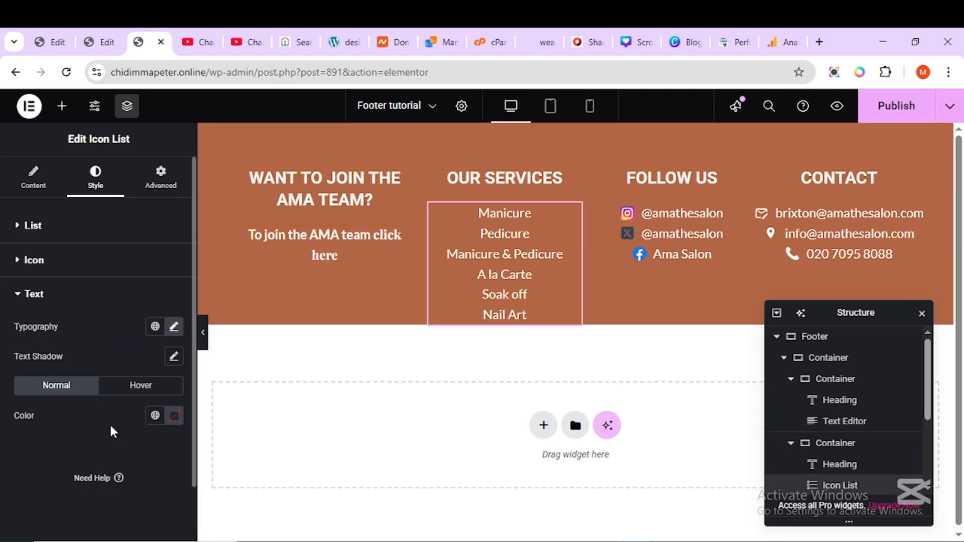
{"action": "left_click", "coordinate": [174, 331]}
{"action": "left_click", "coordinate": [134, 467]}
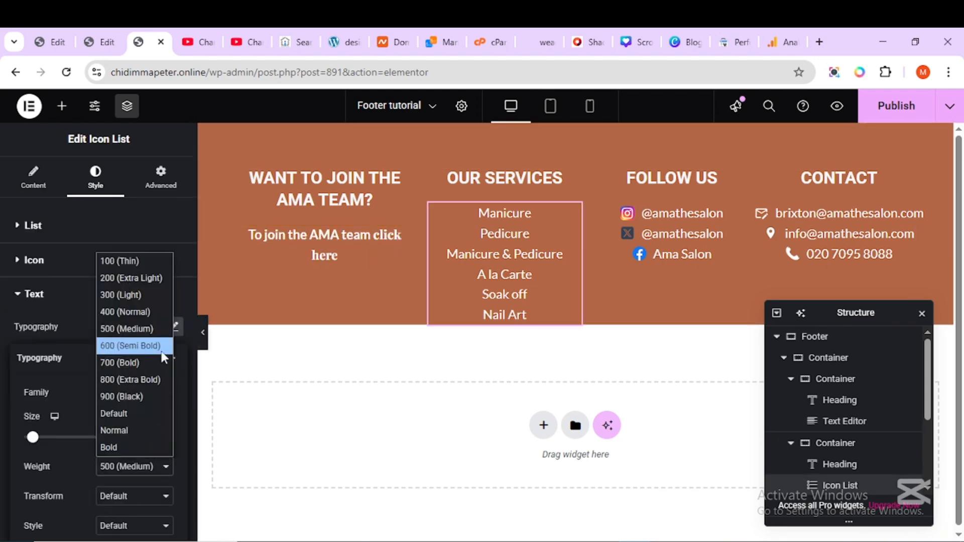
{"action": "left_click", "coordinate": [129, 342]}
Set the text weight of the social media icon list under "Follow us" to 600 (Semi Bold)
{"action": "left_click", "coordinate": [655, 237]}
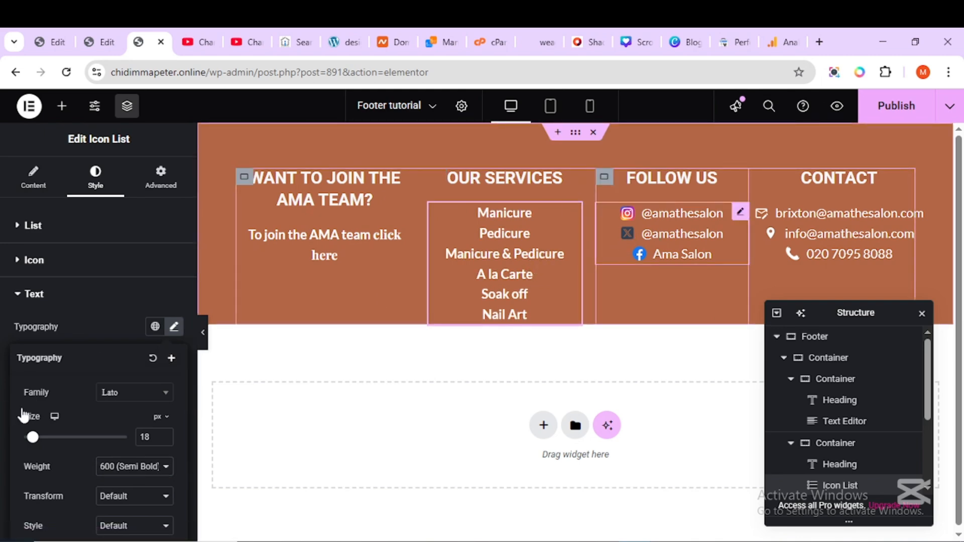
{"action": "left_click", "coordinate": [134, 466]}
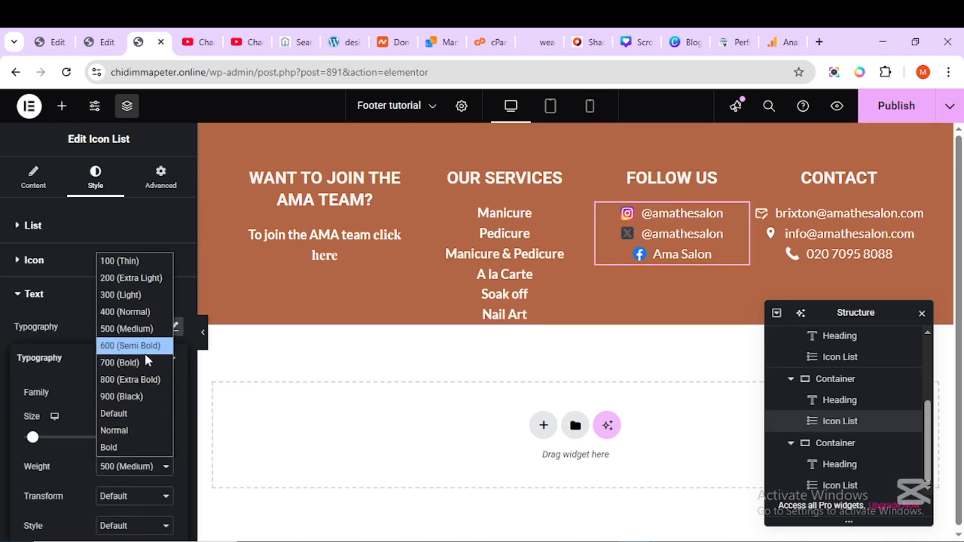
{"action": "left_click", "coordinate": [132, 345]}
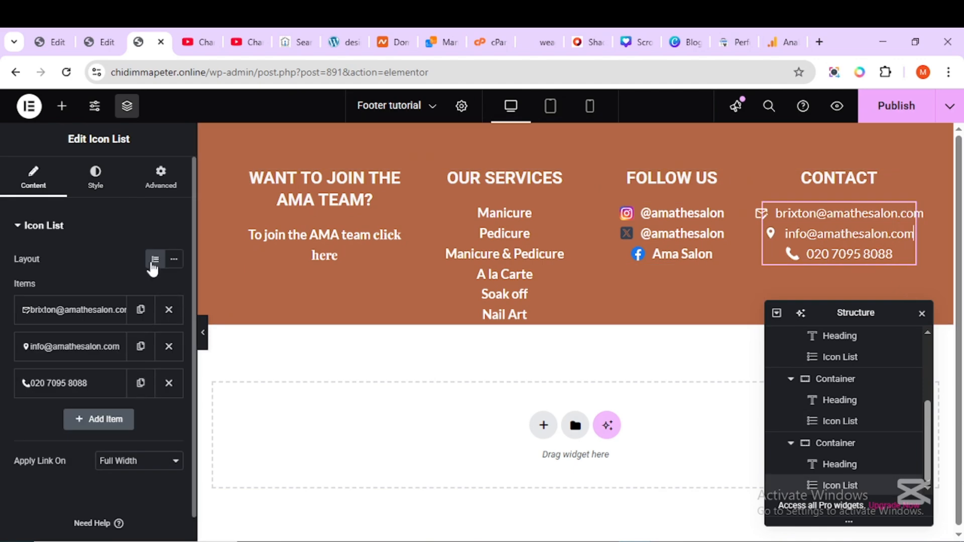
Set the text weight of the icon list under "Contact" to 600 (Semi Bold)
{"action": "left_click", "coordinate": [95, 177]}
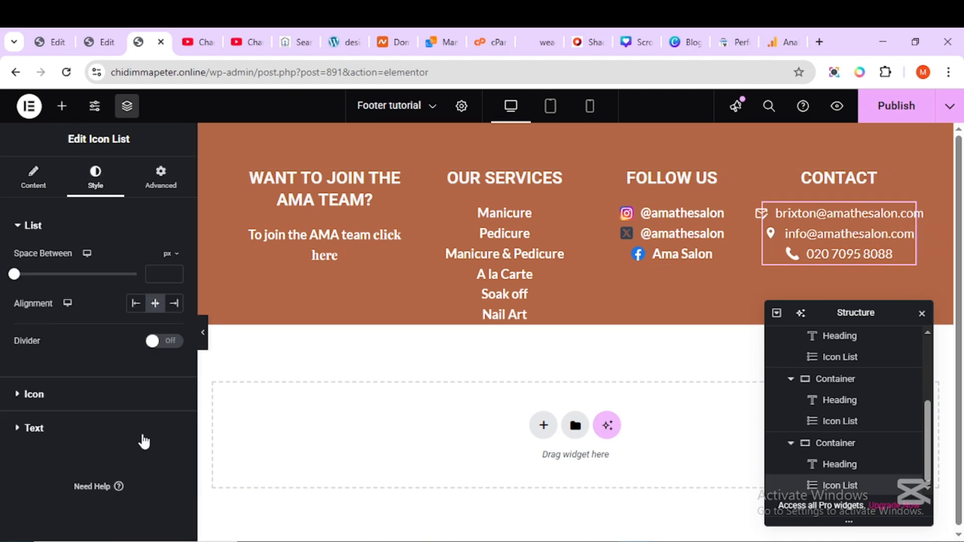
{"action": "left_click", "coordinate": [142, 435]}
{"action": "left_click", "coordinate": [175, 327]}
{"action": "left_click", "coordinate": [159, 466]}
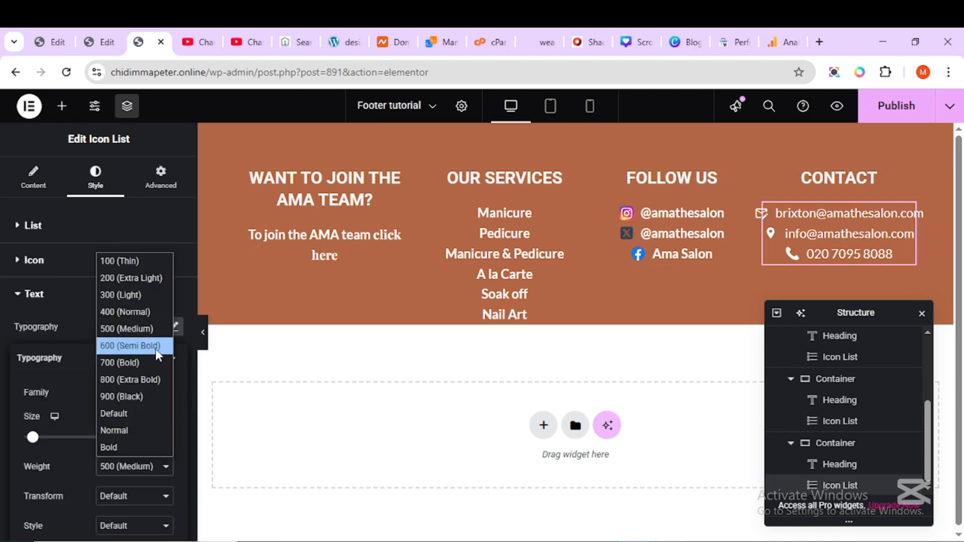
{"action": "left_click", "coordinate": [156, 349]}
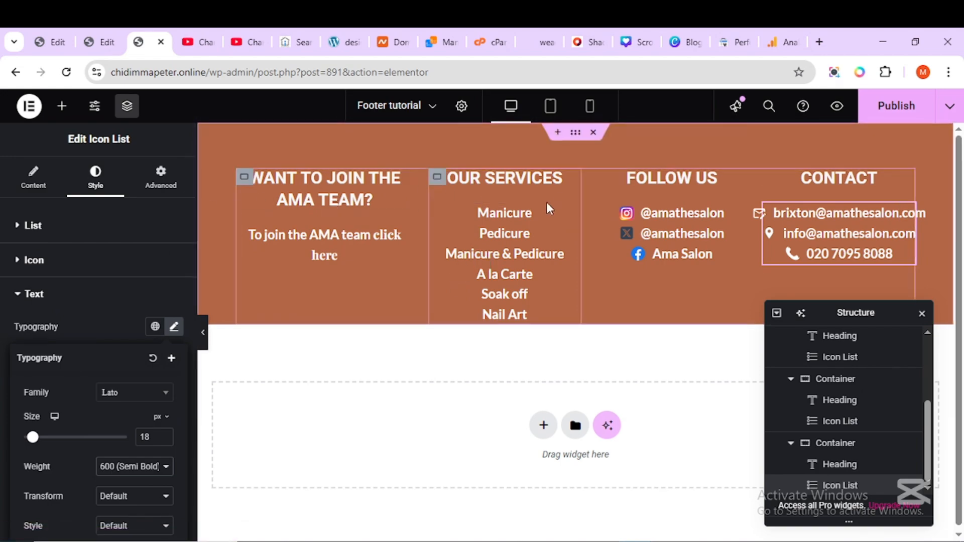
Check the Menu1 reference footer for the section below the four columns, then return to the footer template
{"action": "mouse_move", "coordinate": [637, 541]}
{"action": "left_click", "coordinate": [702, 494]}
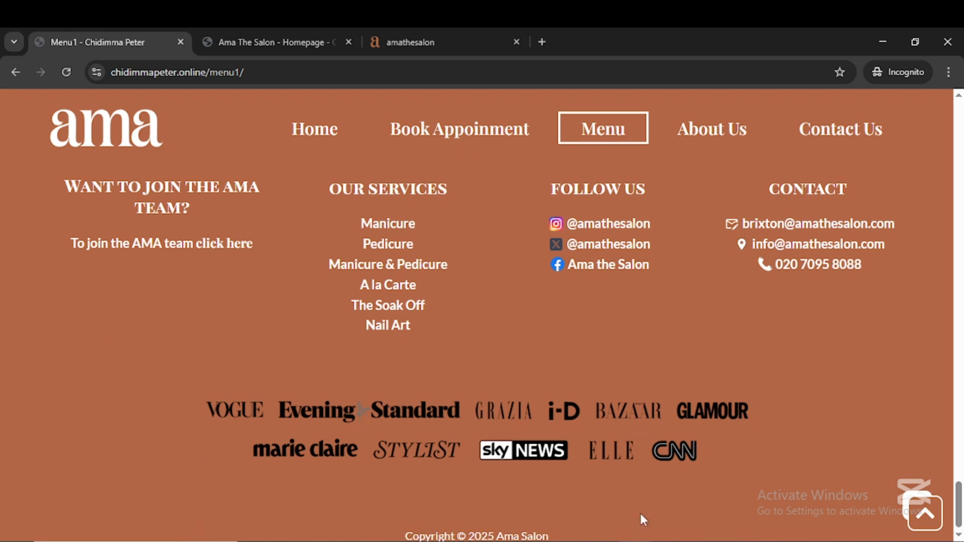
{"action": "mouse_move", "coordinate": [634, 541]}
{"action": "left_click", "coordinate": [585, 520]}
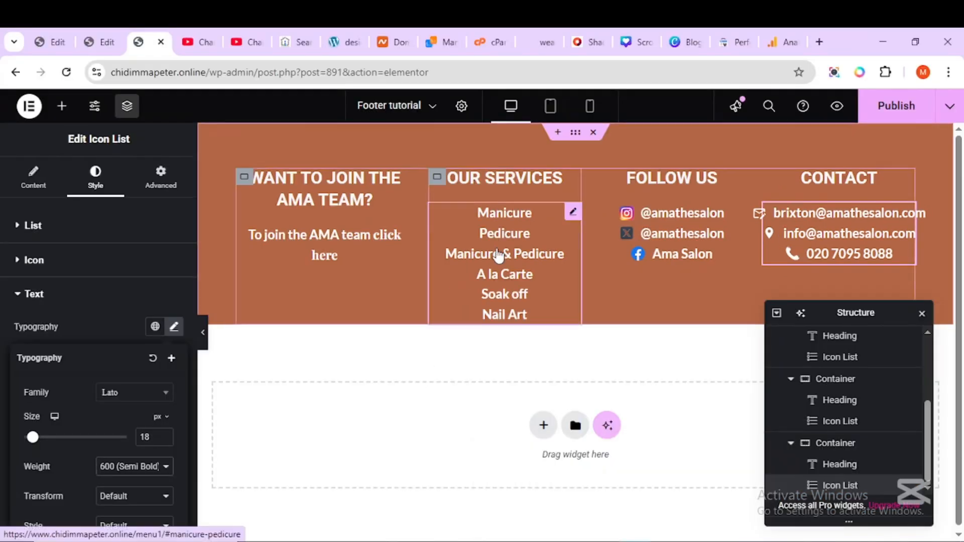
Rename the container directly inside the Footer container to "four columns" and collapse it in the structure
{"action": "left_click", "coordinate": [576, 132]}
{"action": "scroll", "coordinate": [814, 415], "scroll_direction": "up", "scroll_amount": 3}
{"action": "left_click", "coordinate": [783, 359]}
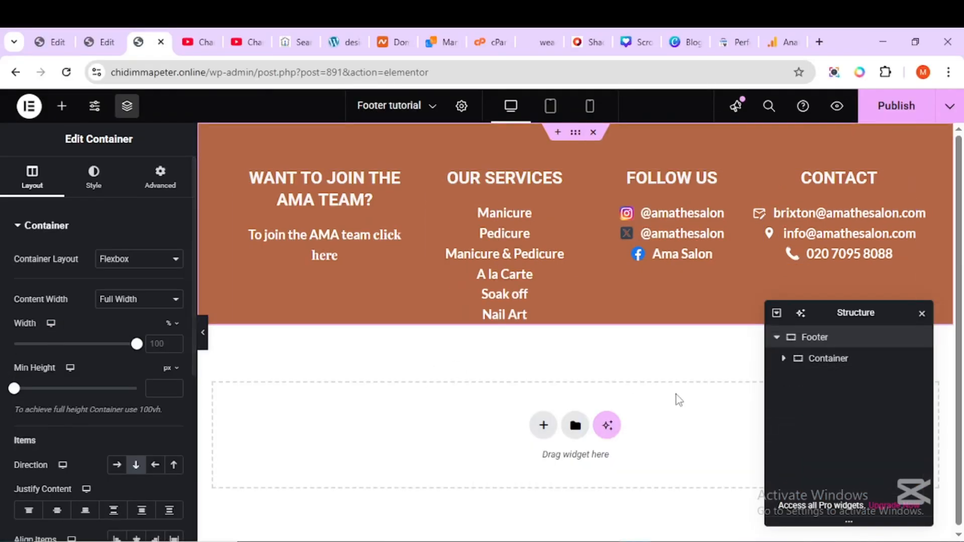
{"action": "left_click", "coordinate": [828, 359]}
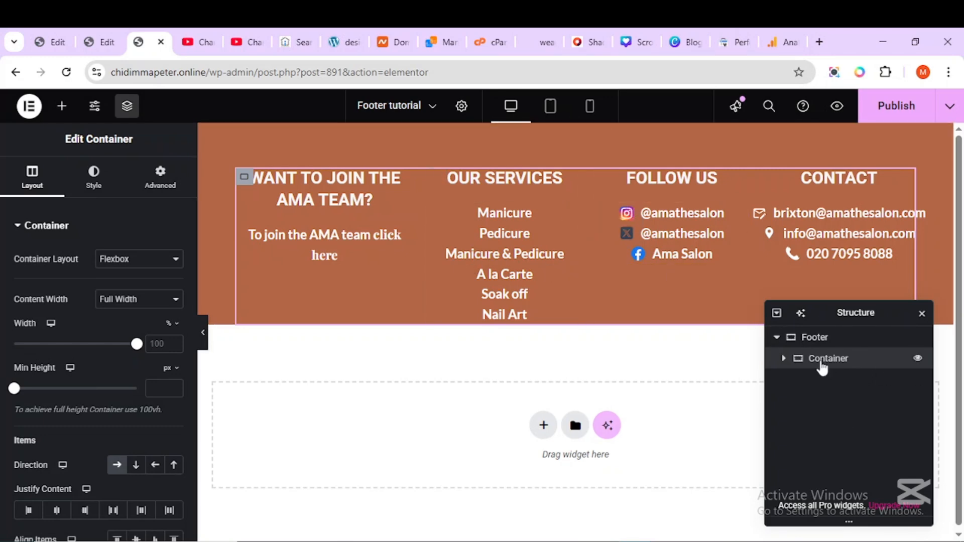
{"action": "type", "text": "fou"}
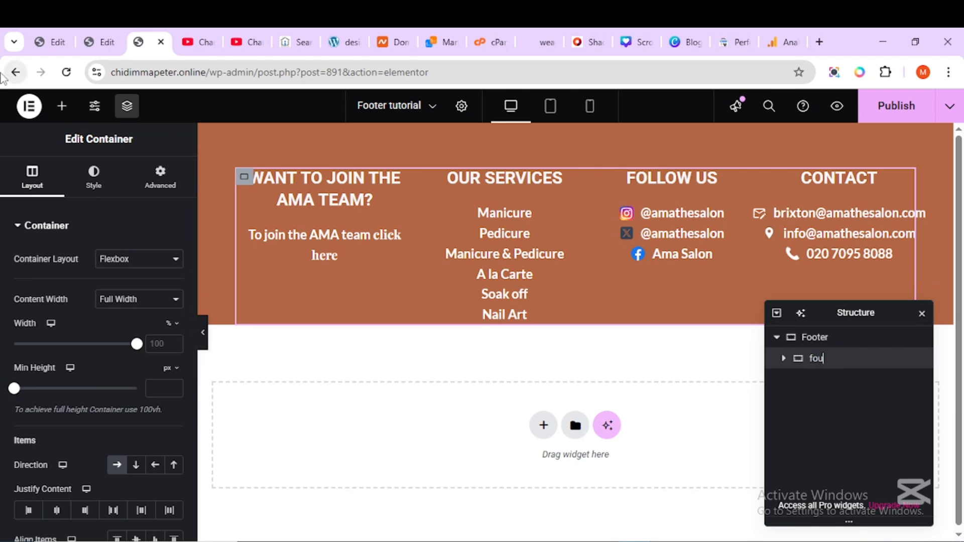
{"action": "type", "text": "r columns"}
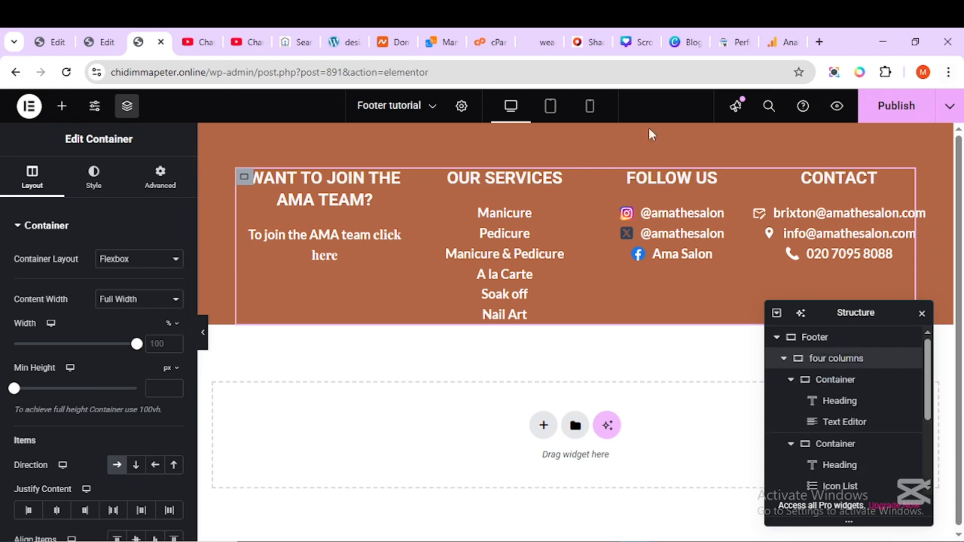
{"action": "left_click", "coordinate": [783, 359]}
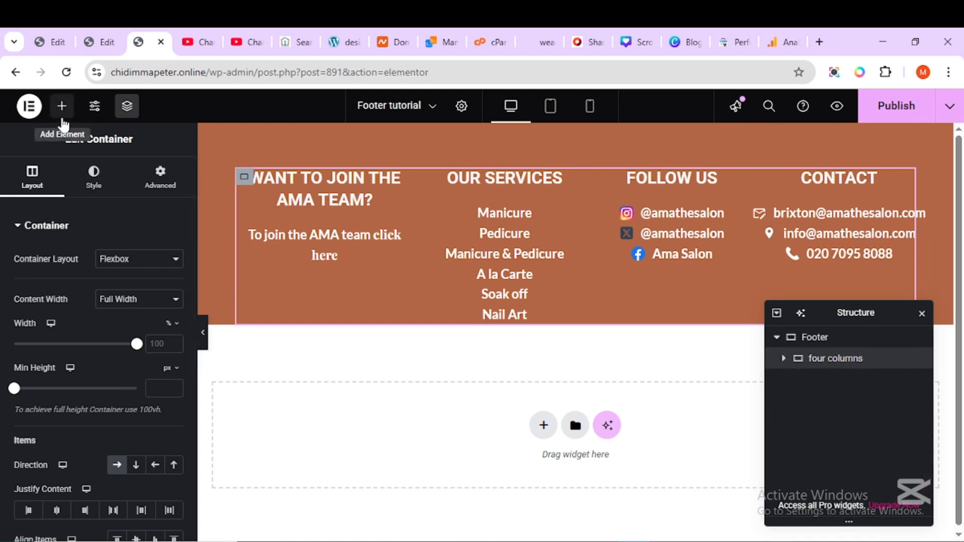
Add a new container inside the Footer container and place it below the "four columns" container
{"action": "left_click", "coordinate": [61, 106]}
{"action": "left_click_drag", "start_coordinate": [47, 301], "coordinate": [273, 171]}
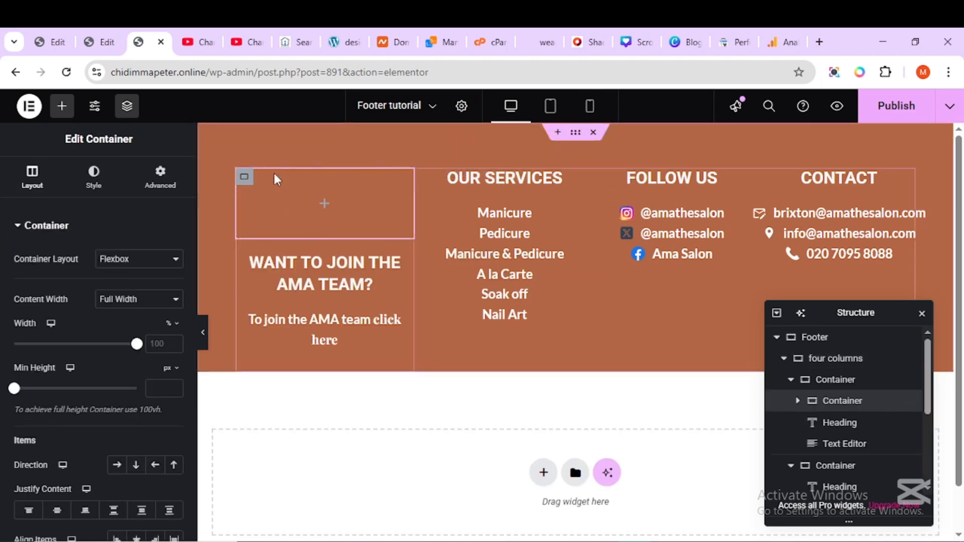
{"action": "mouse_move", "coordinate": [821, 356]}
{"action": "left_mouse_down"}
{"action": "mouse_move", "coordinate": [821, 345]}
{"action": "mouse_move", "coordinate": [821, 354]}
{"action": "left_mouse_up"}
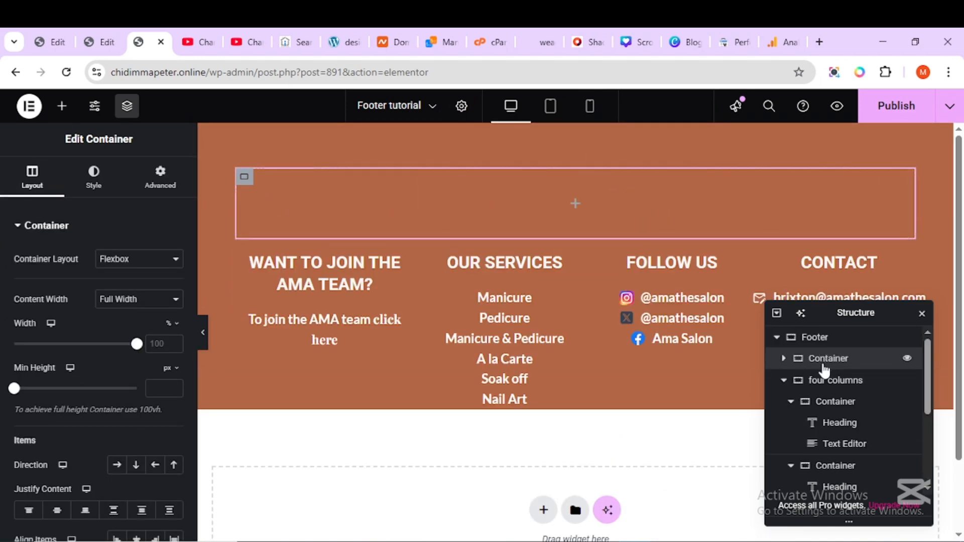
{"action": "left_click", "coordinate": [783, 380]}
{"action": "left_click_drag", "start_coordinate": [830, 360], "coordinate": [835, 390]}
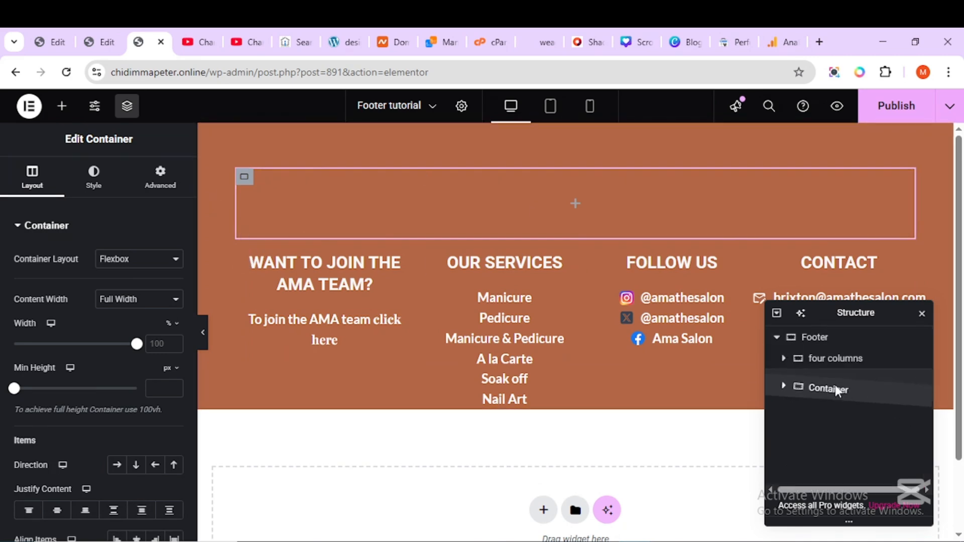
{"action": "left_click_drag", "start_coordinate": [606, 369], "coordinate": [597, 372]}
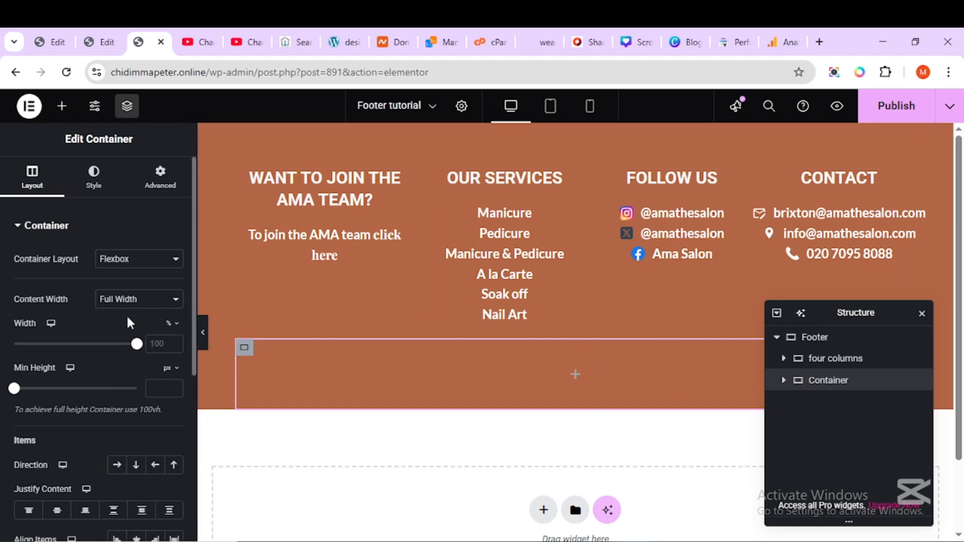
Set the new container's padding unit to % with individual sides and its top padding to 4
{"action": "left_click", "coordinate": [170, 194]}
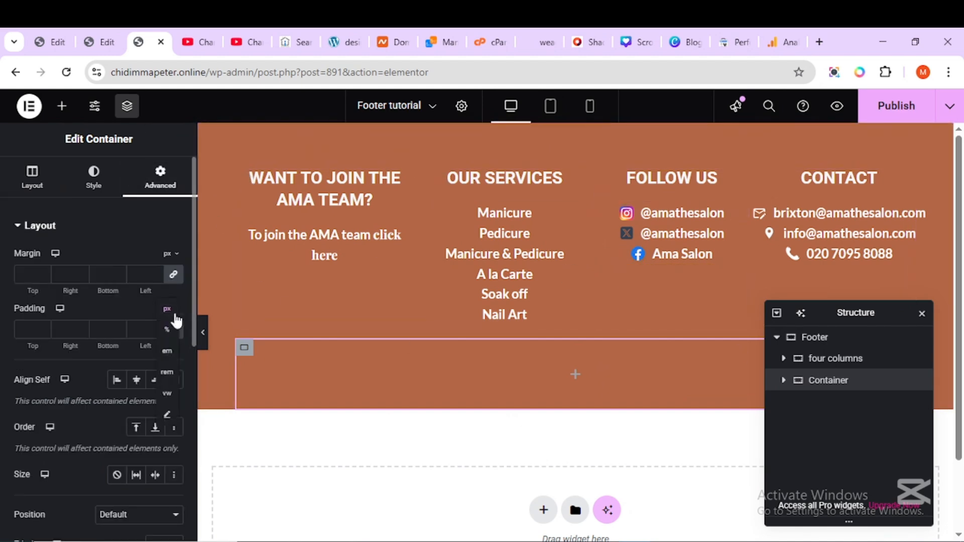
{"action": "left_click", "coordinate": [166, 329]}
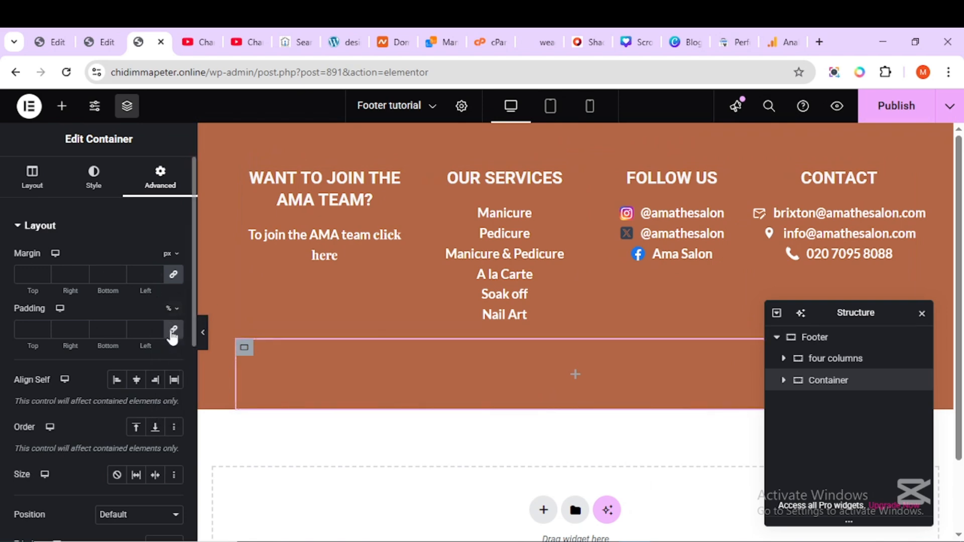
{"action": "left_click", "coordinate": [43, 328]}
{"action": "left_click", "coordinate": [43, 328]}
{"action": "left_click", "coordinate": [44, 328]}
{"action": "left_click", "coordinate": [43, 327]}
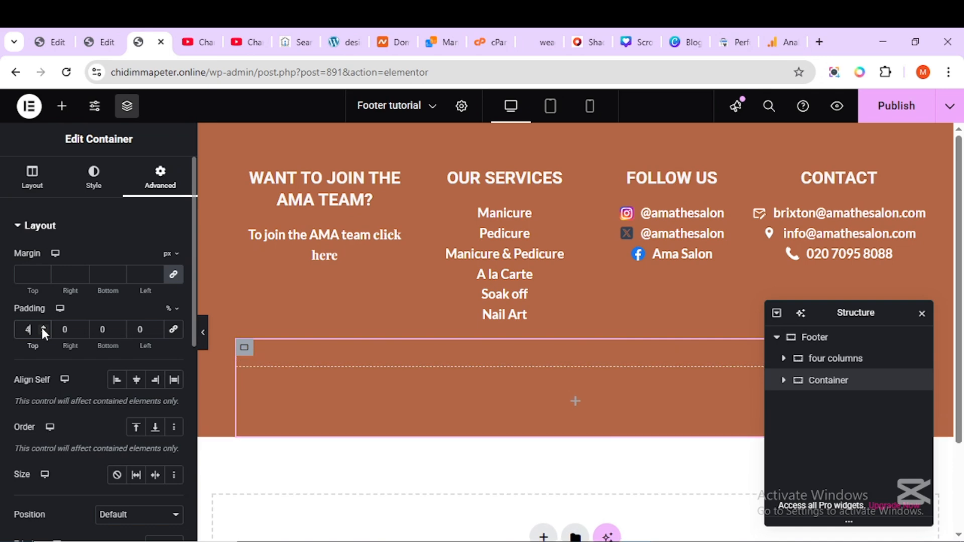
Set the lower container's top padding to 6% and add an Image widget inside it showing brands.png from the media library
{"action": "left_click", "coordinate": [43, 327]}
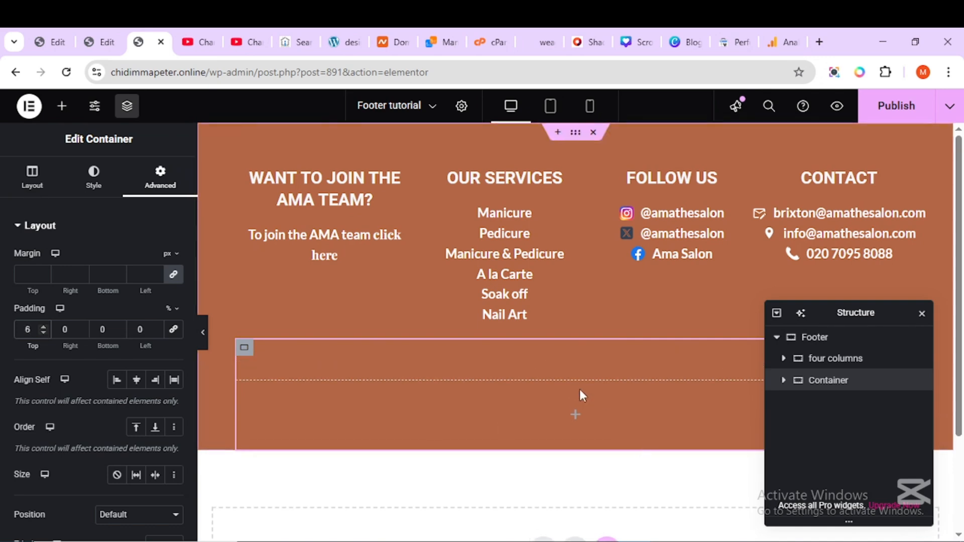
{"action": "left_click", "coordinate": [62, 105]}
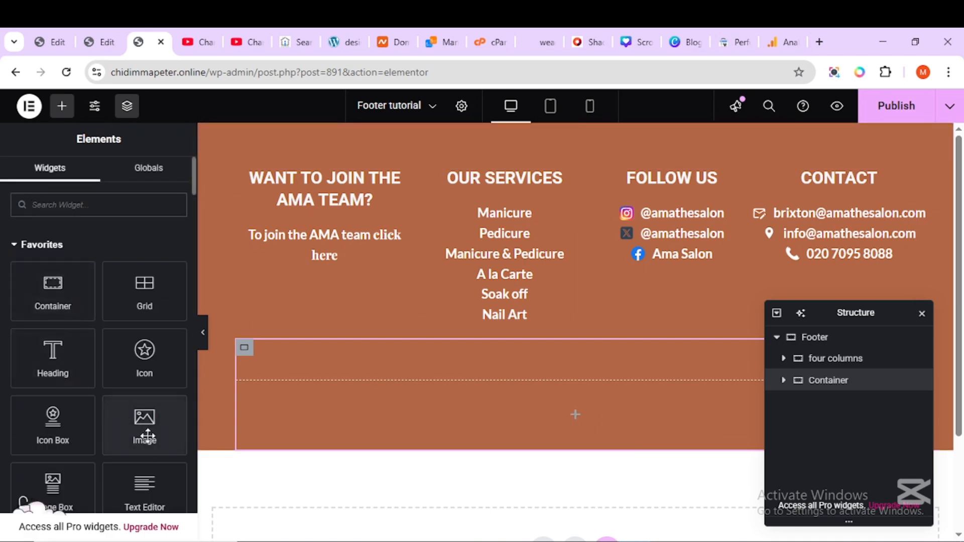
{"action": "left_click_drag", "start_coordinate": [143, 430], "coordinate": [591, 435]}
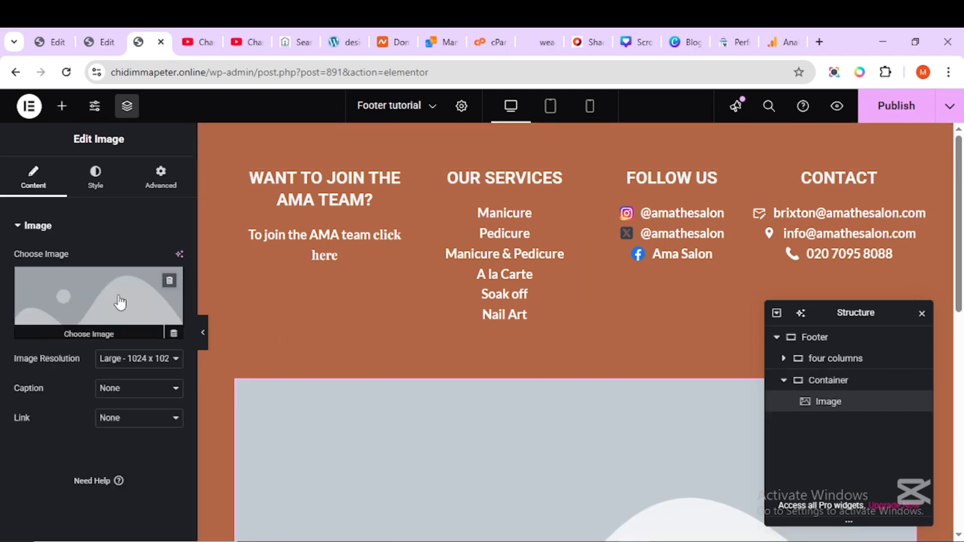
{"action": "left_click", "coordinate": [120, 301]}
{"action": "left_click", "coordinate": [221, 339]}
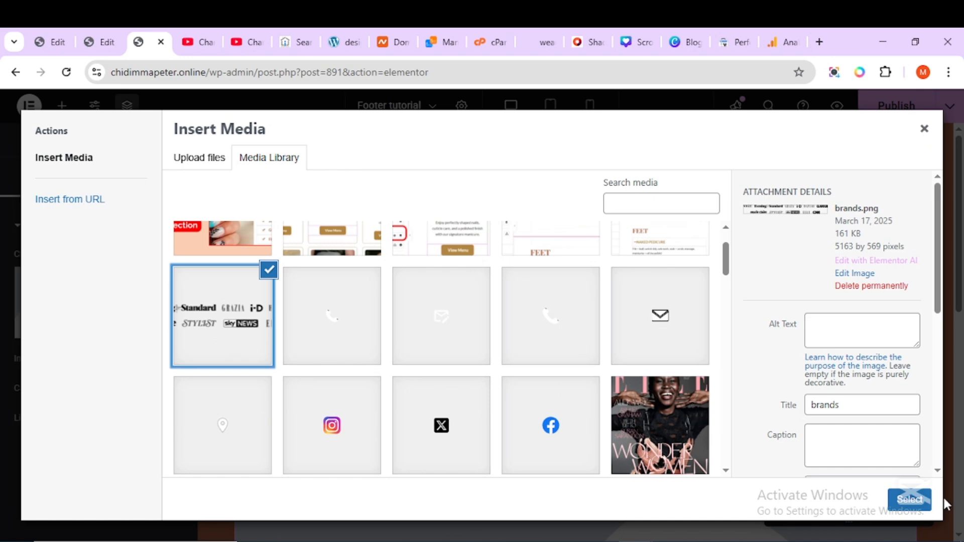
{"action": "left_click", "coordinate": [920, 501]}
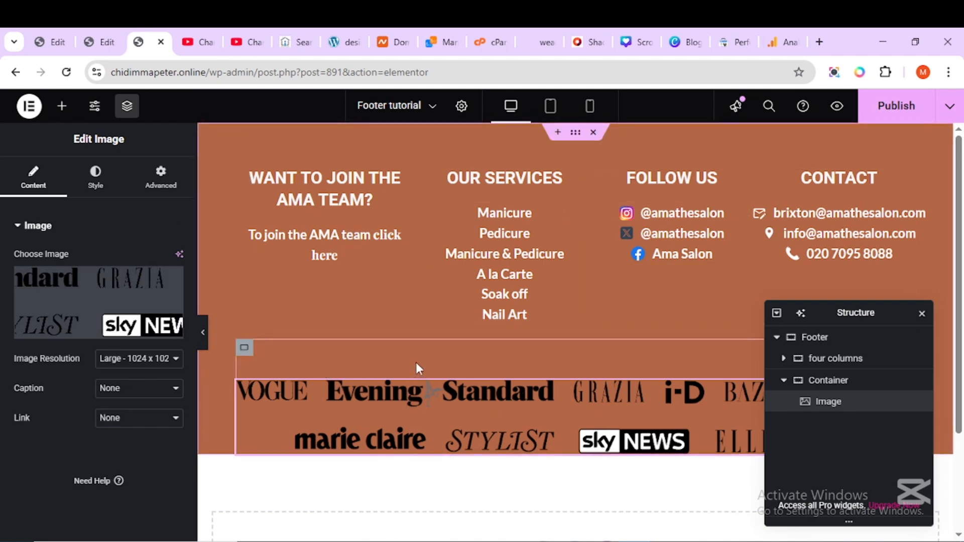
Compare the brand logos section with the Menu1 reference footer, then add a nested container below the brands image in the footer template
{"action": "scroll", "coordinate": [414, 369], "scroll_direction": "down", "scroll_amount": 3}
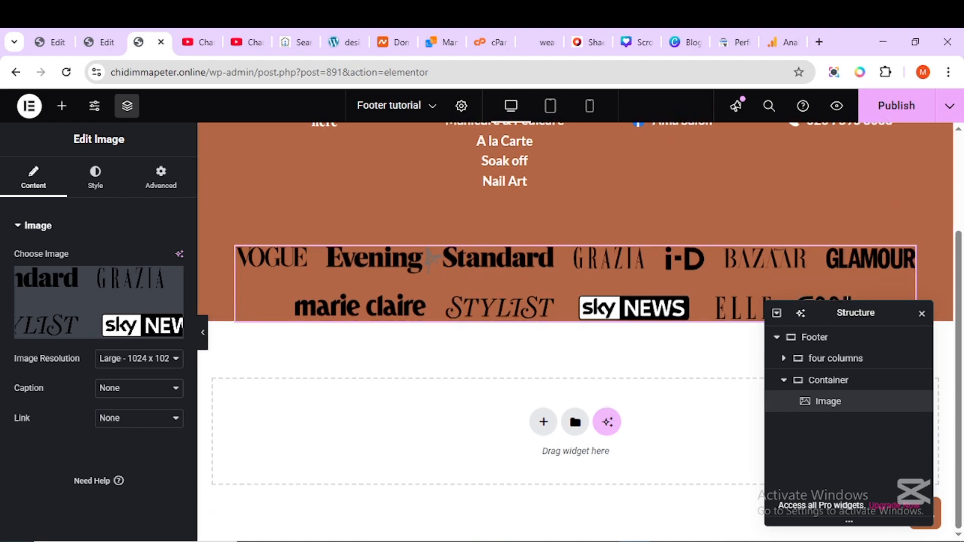
{"action": "left_click", "coordinate": [683, 523]}
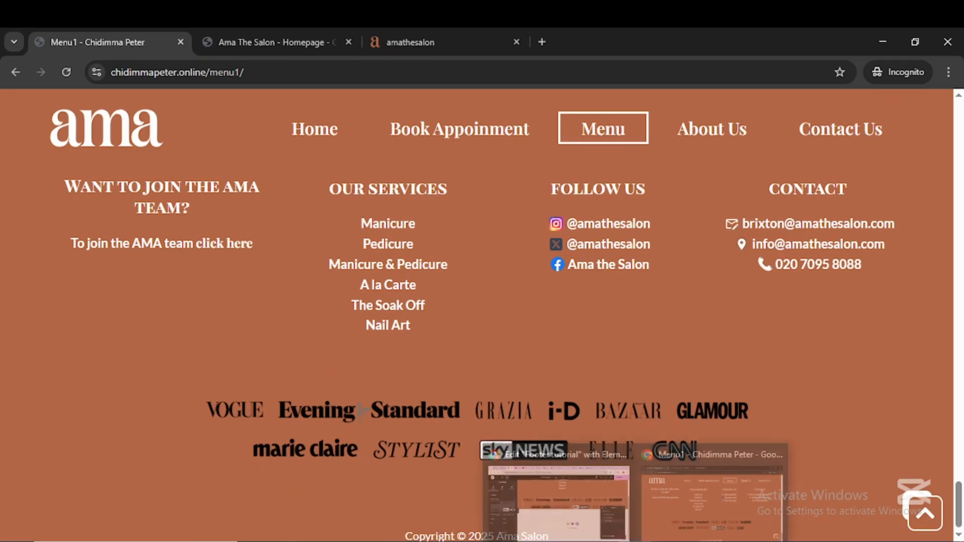
{"action": "left_click", "coordinate": [582, 504]}
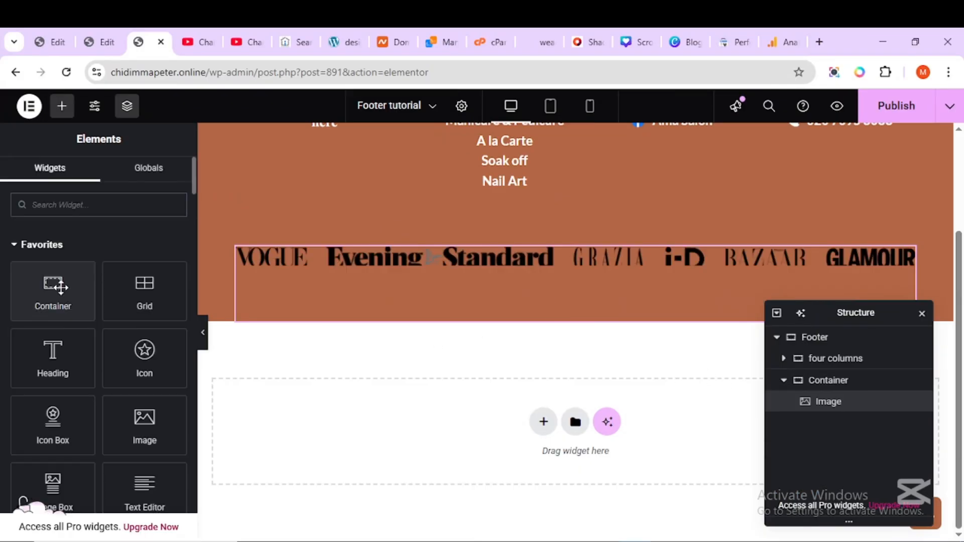
{"action": "left_click_drag", "start_coordinate": [61, 287], "coordinate": [611, 302]}
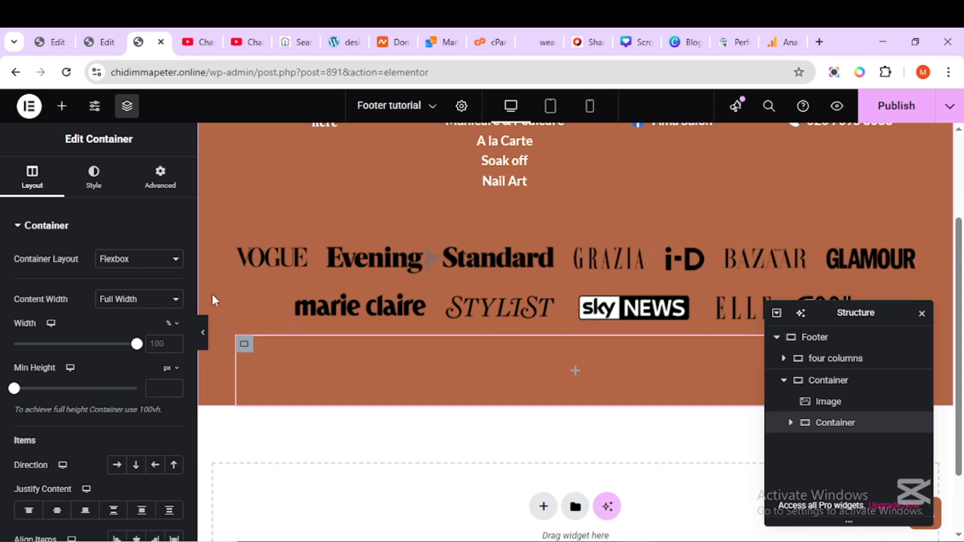
Set the nested container's padding in % with unlinked sides, 6 at the top and 0.5 at the bottom
{"action": "left_click", "coordinate": [161, 182]}
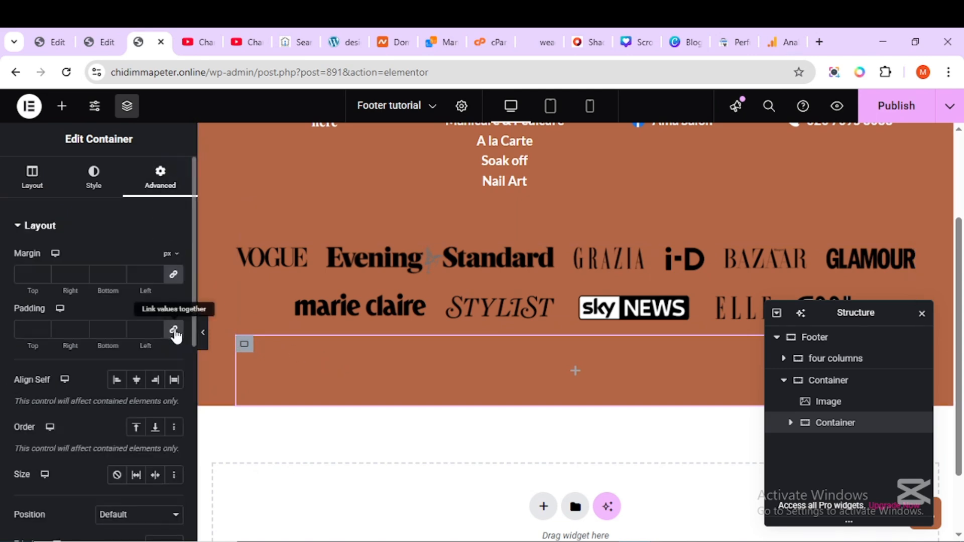
{"action": "left_click", "coordinate": [171, 309]}
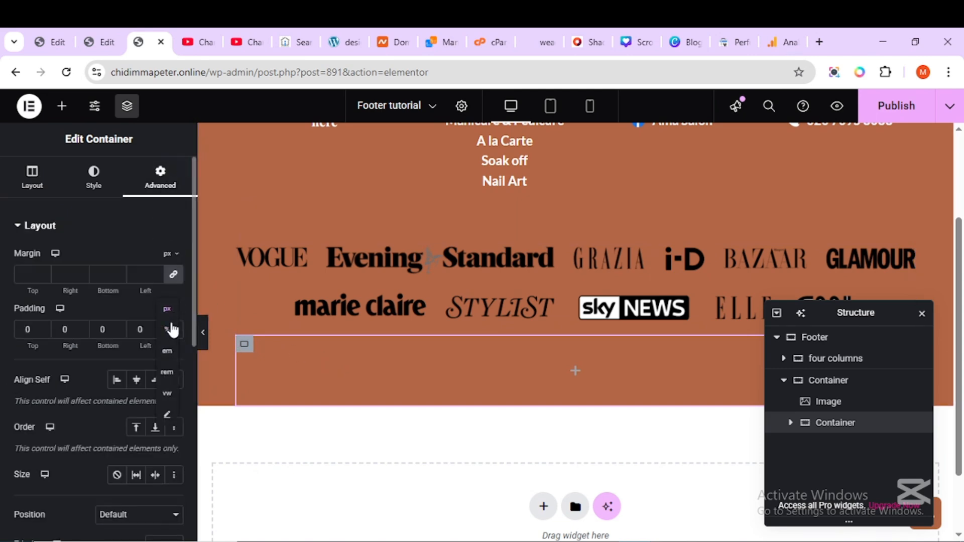
{"action": "left_click", "coordinate": [170, 329]}
{"action": "left_click", "coordinate": [45, 326]}
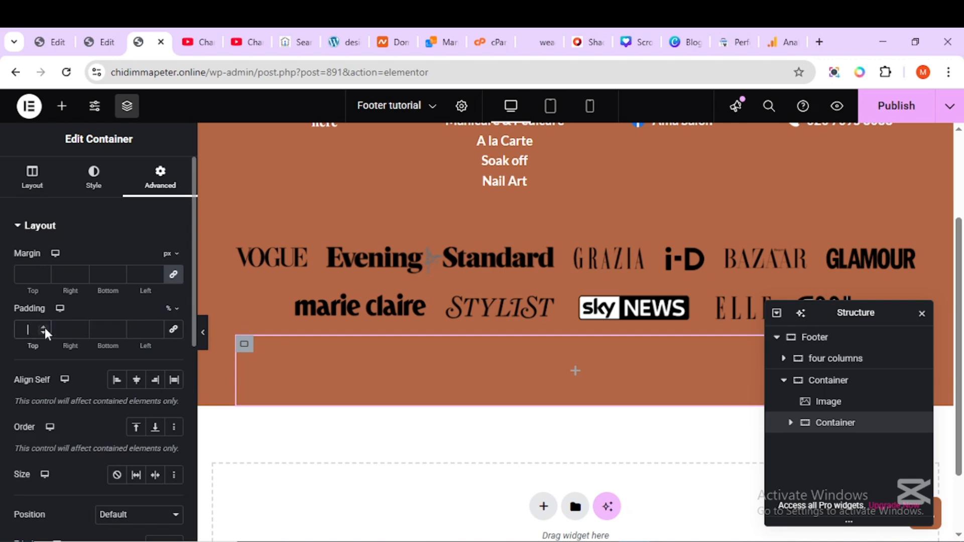
{"action": "type", "text": "6"}
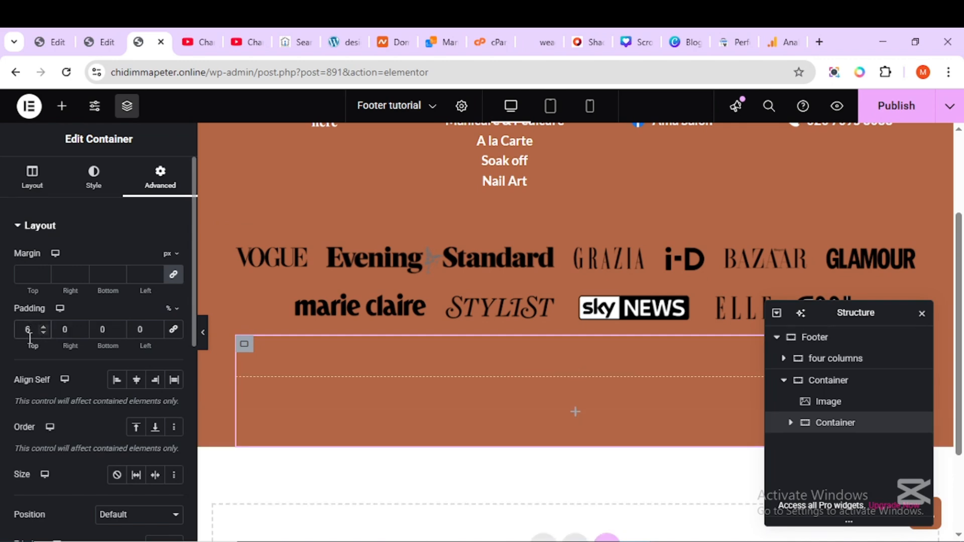
{"action": "left_click", "coordinate": [104, 336]}
{"action": "type", "text": ".5"}
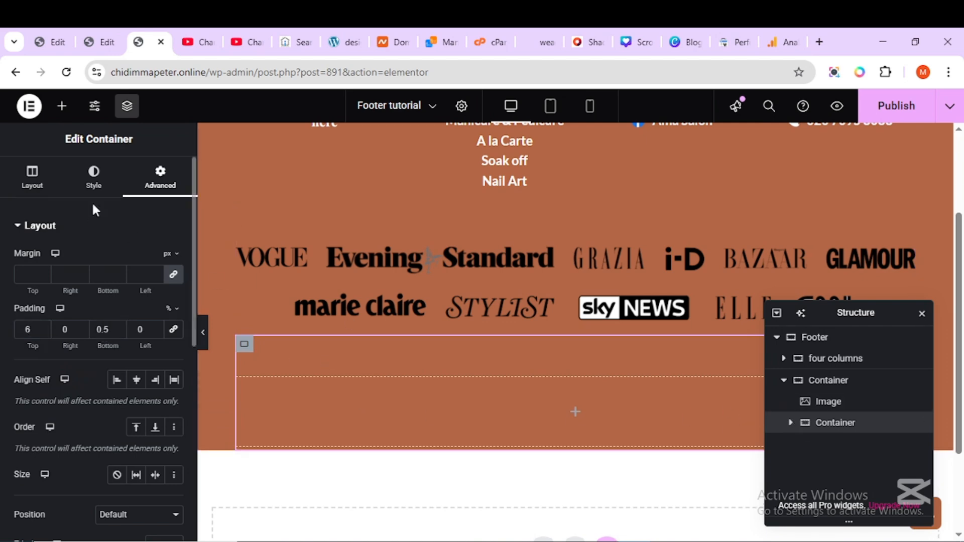
Add a Copyright widget to the nested container, centre its alignment and set its text color to White
{"action": "left_click", "coordinate": [62, 105]}
{"action": "type", "text": "cop"}
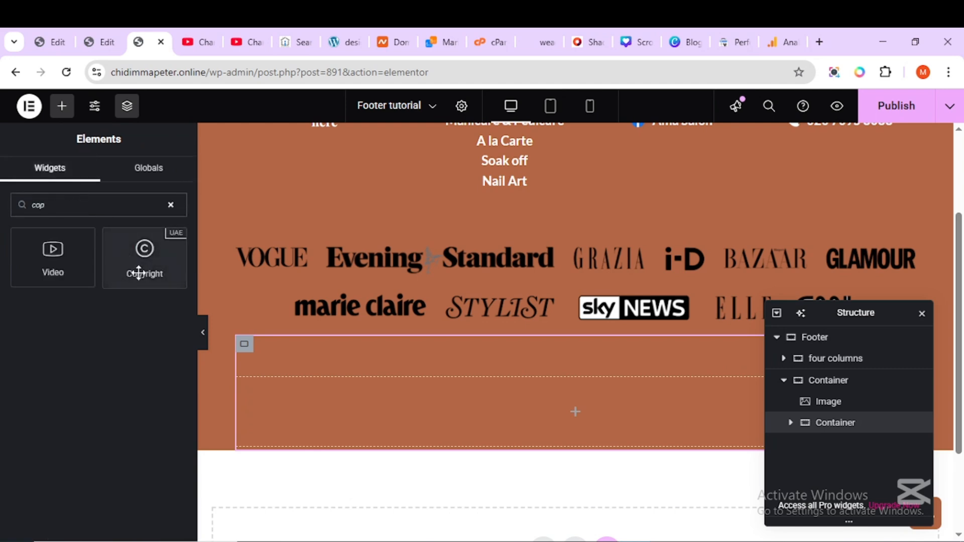
{"action": "left_click_drag", "start_coordinate": [144, 266], "coordinate": [515, 402]}
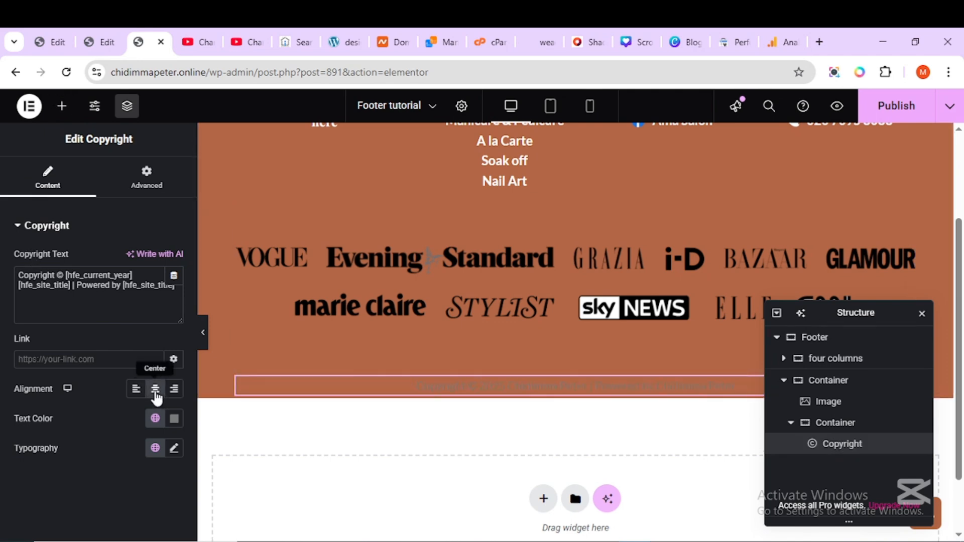
{"action": "left_click", "coordinate": [155, 419]}
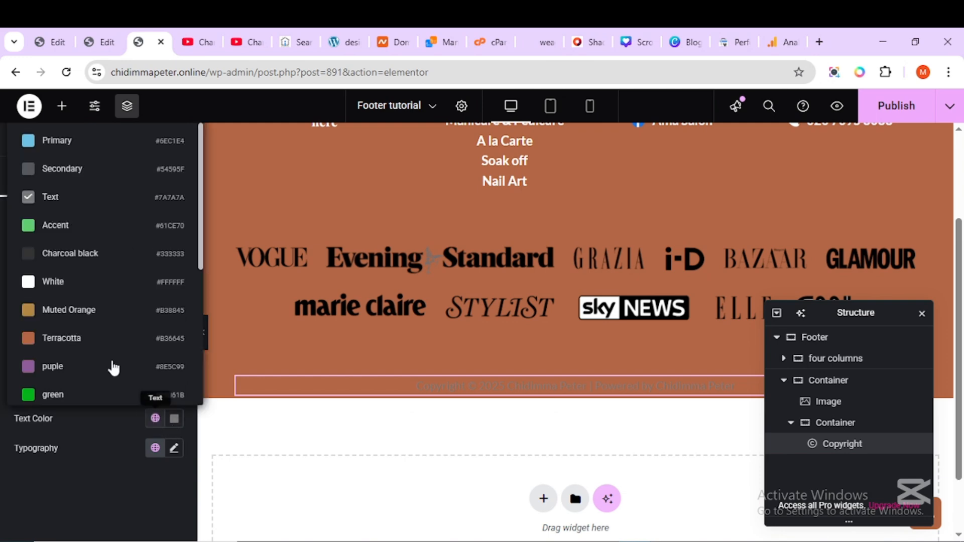
{"action": "left_click", "coordinate": [89, 288]}
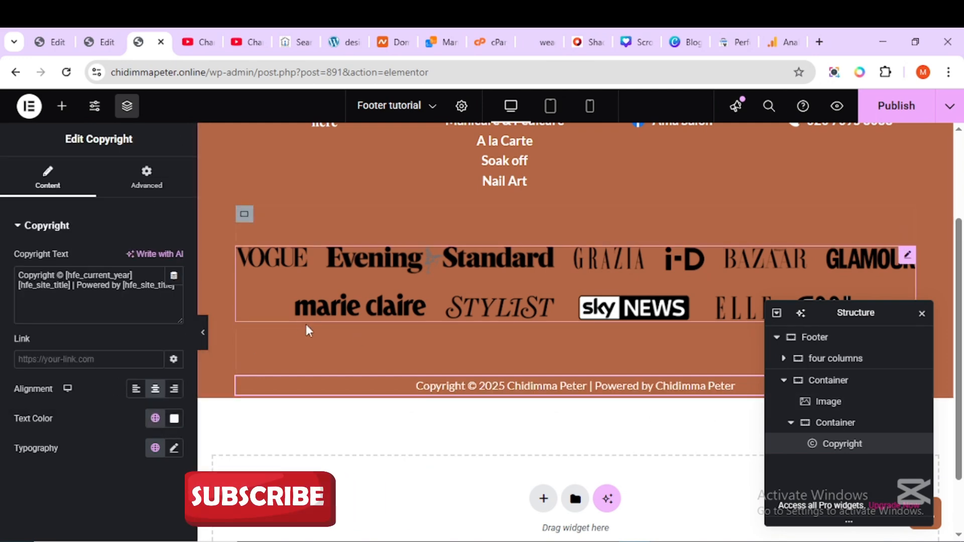
Remove "| Powered by [hfe_site_title]" from the copyright text and look over the footer
{"action": "left_click_drag", "start_coordinate": [71, 285], "coordinate": [144, 298]}
{"action": "key", "text": "BackSpace"}
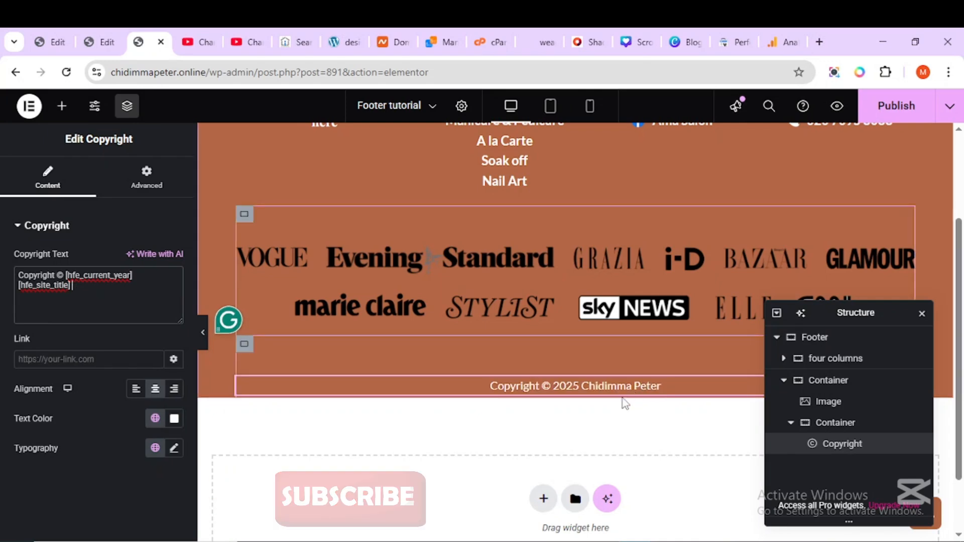
{"action": "scroll", "coordinate": [496, 415], "scroll_direction": "up", "scroll_amount": 3}
{"action": "scroll", "coordinate": [496, 414], "scroll_direction": "down", "scroll_amount": 3}
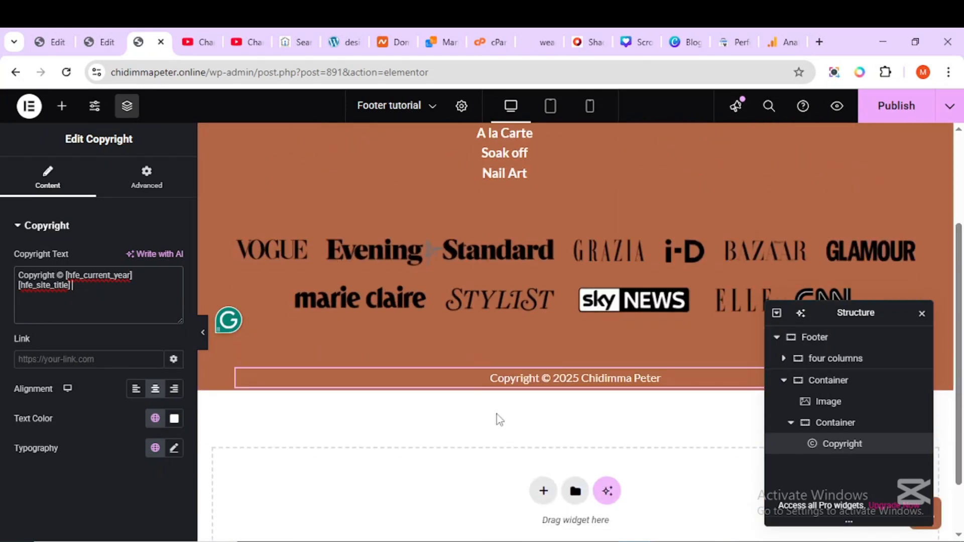
{"action": "scroll", "coordinate": [496, 414], "scroll_direction": "up", "scroll_amount": 3}
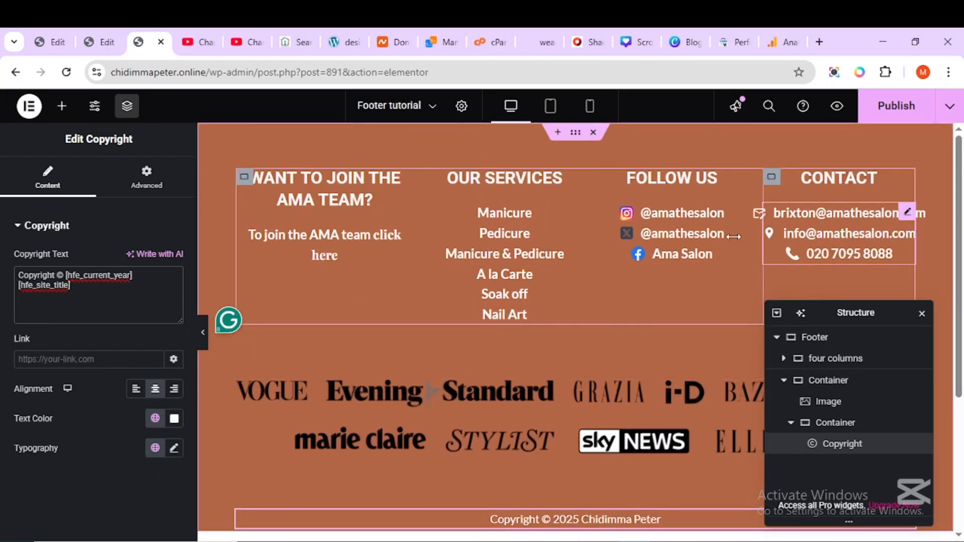
Examine how the footer columns appear when the Menu1 reference page is reloaded and scrolled, then return to the footer template
{"action": "left_click", "coordinate": [246, 181]}
{"action": "left_click", "coordinate": [706, 504]}
{"action": "scroll", "coordinate": [458, 432], "scroll_direction": "up", "scroll_amount": 5}
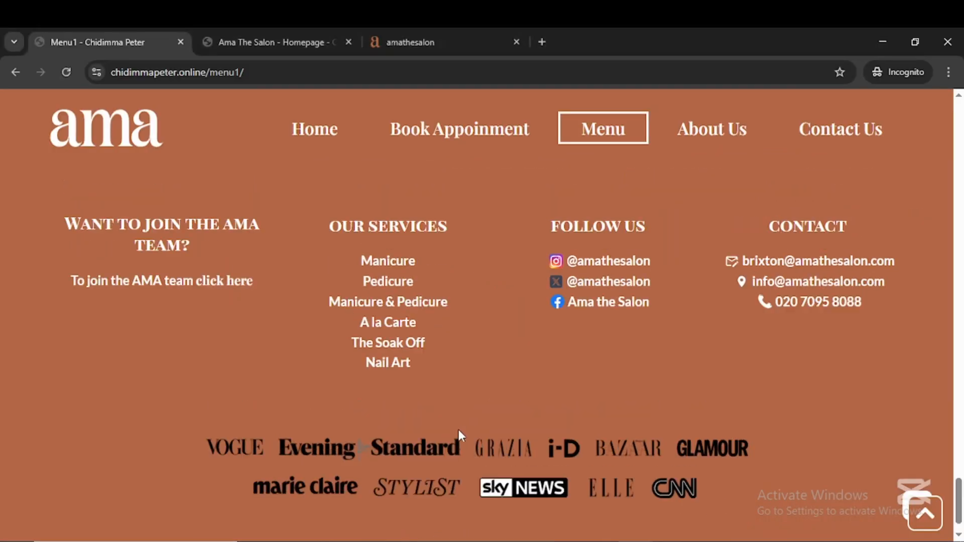
{"action": "left_click", "coordinate": [66, 71]}
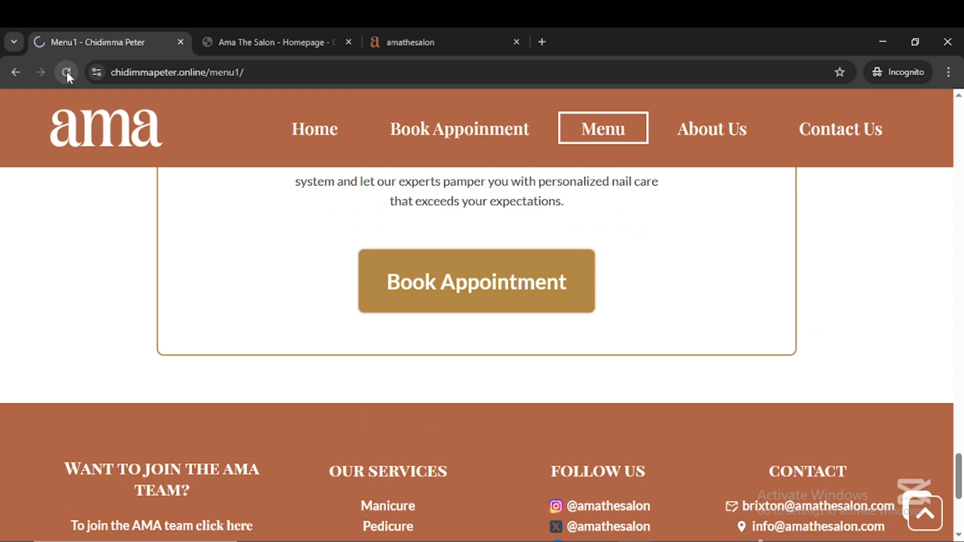
{"action": "scroll", "coordinate": [329, 245], "scroll_direction": "down", "scroll_amount": 10}
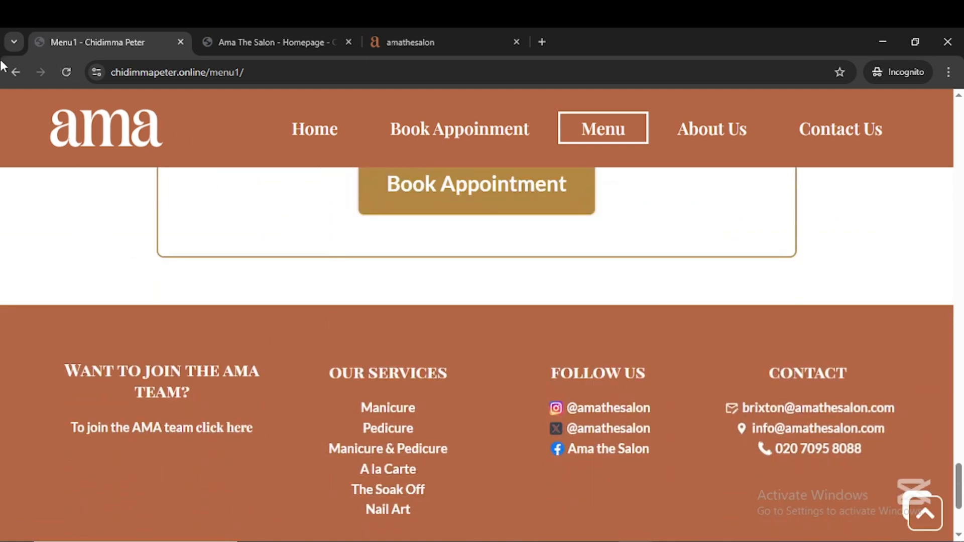
{"action": "left_click", "coordinate": [66, 71]}
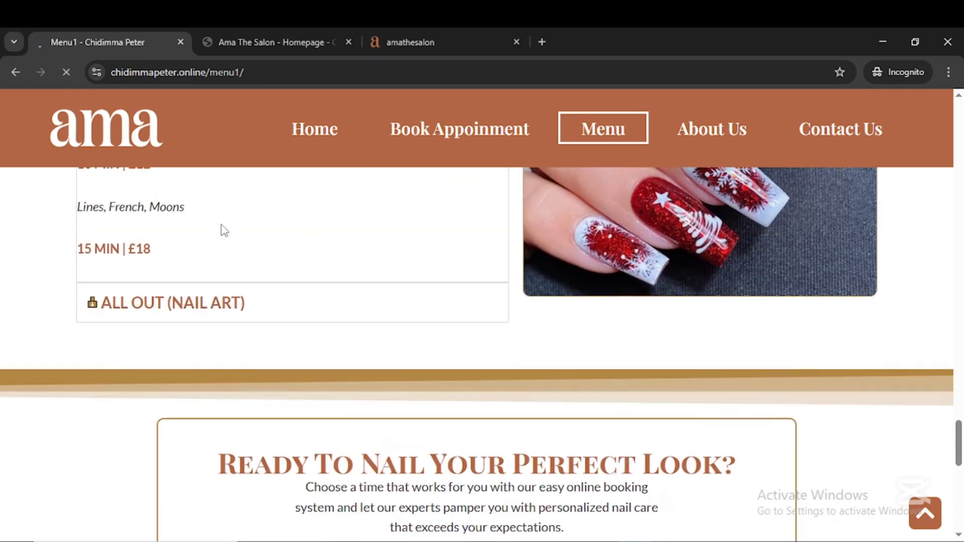
{"action": "scroll", "coordinate": [222, 226], "scroll_direction": "down", "scroll_amount": 11}
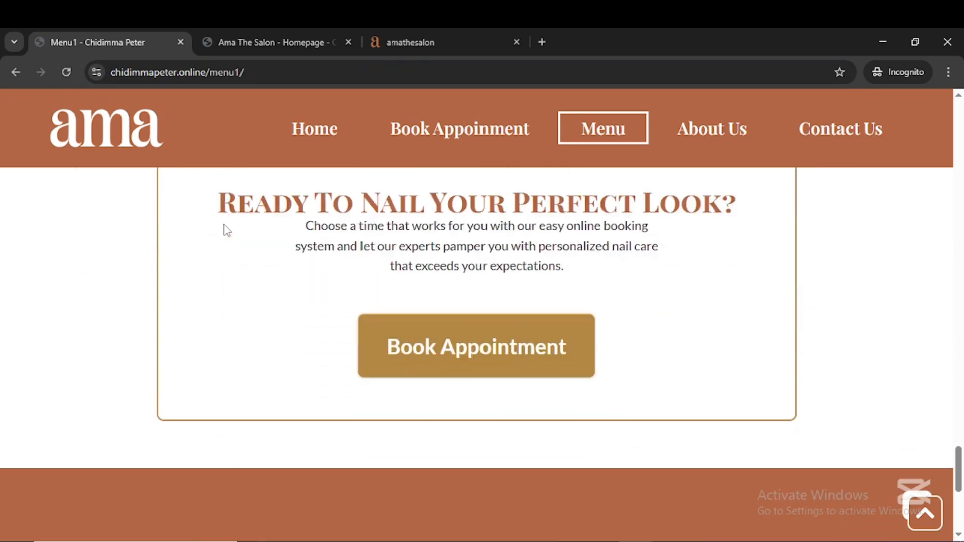
{"action": "scroll", "coordinate": [219, 228], "scroll_direction": "down", "scroll_amount": 5}
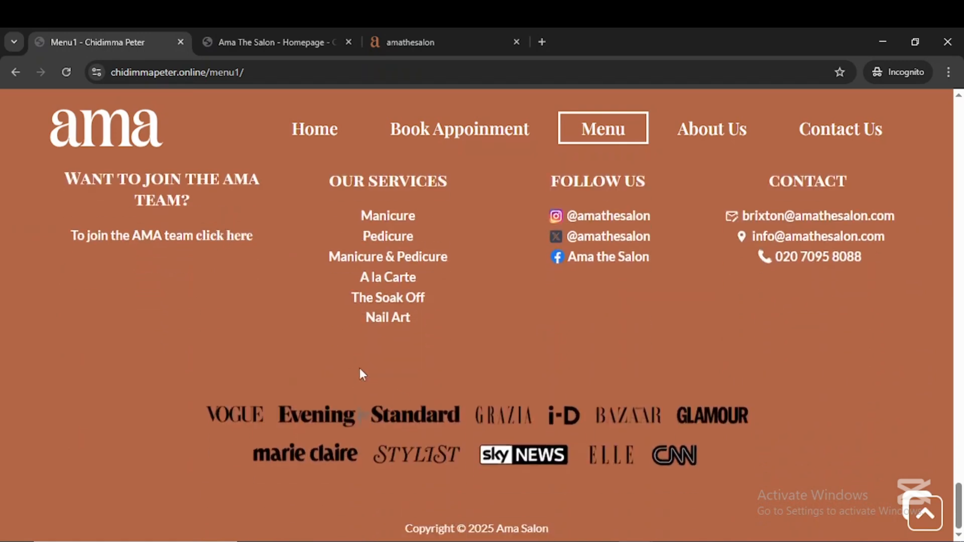
{"action": "scroll", "coordinate": [271, 256], "scroll_direction": "up", "scroll_amount": 3}
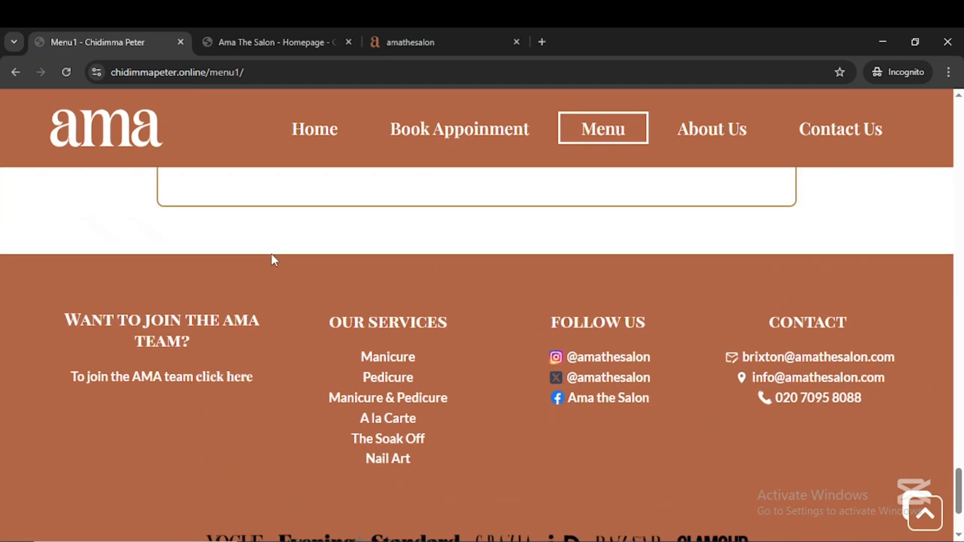
{"action": "left_click", "coordinate": [555, 490]}
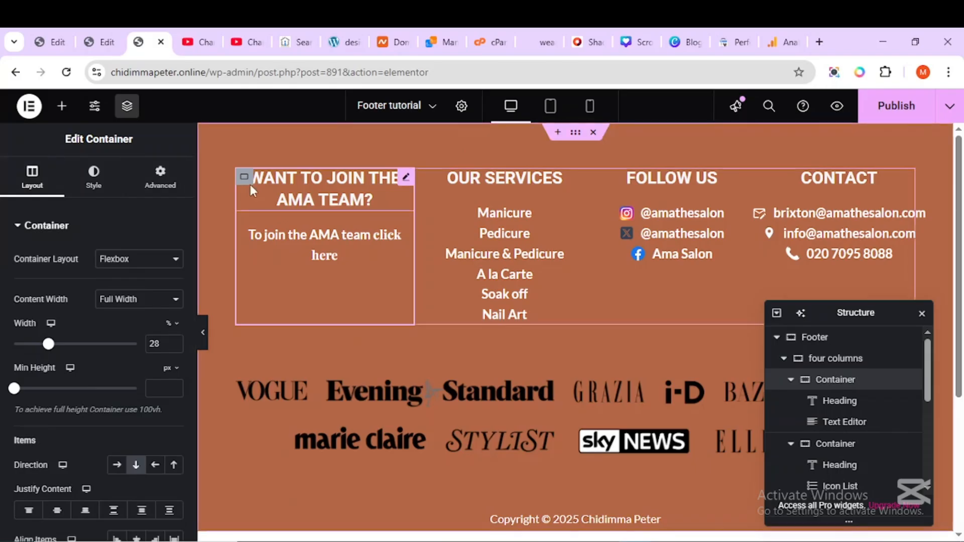
Give the "Want to join the AMA team?" column container a Slide In Up entrance animation with a 100 ms delay
{"action": "left_click", "coordinate": [160, 178]}
{"action": "scroll", "coordinate": [132, 420], "scroll_direction": "down", "scroll_amount": 6}
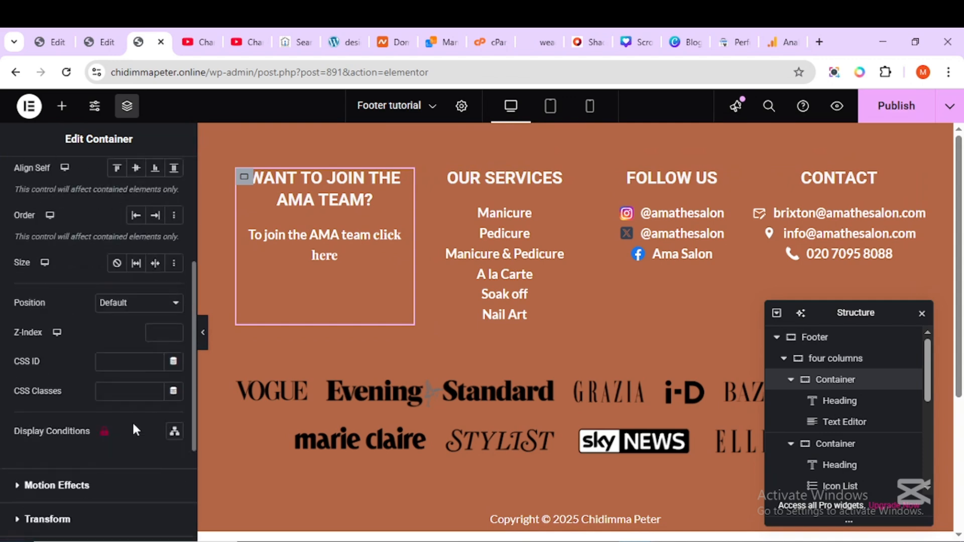
{"action": "left_click", "coordinate": [90, 422]}
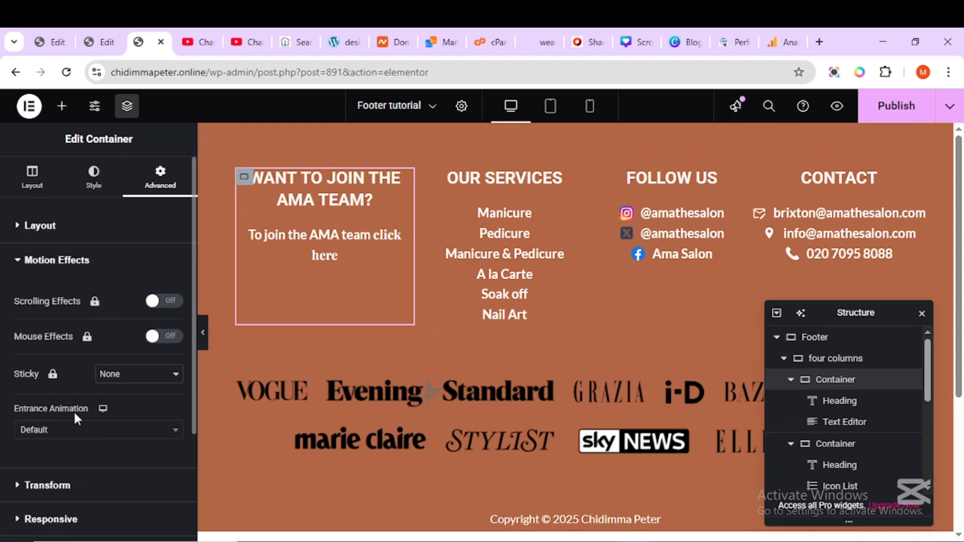
{"action": "left_click", "coordinate": [115, 435]}
{"action": "scroll", "coordinate": [71, 394], "scroll_direction": "down", "scroll_amount": 8}
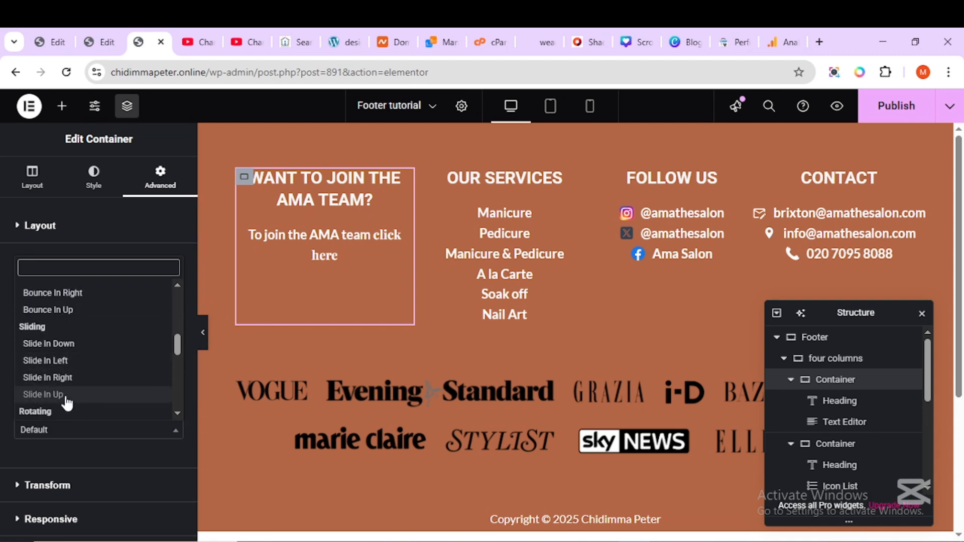
{"action": "left_click", "coordinate": [48, 395]}
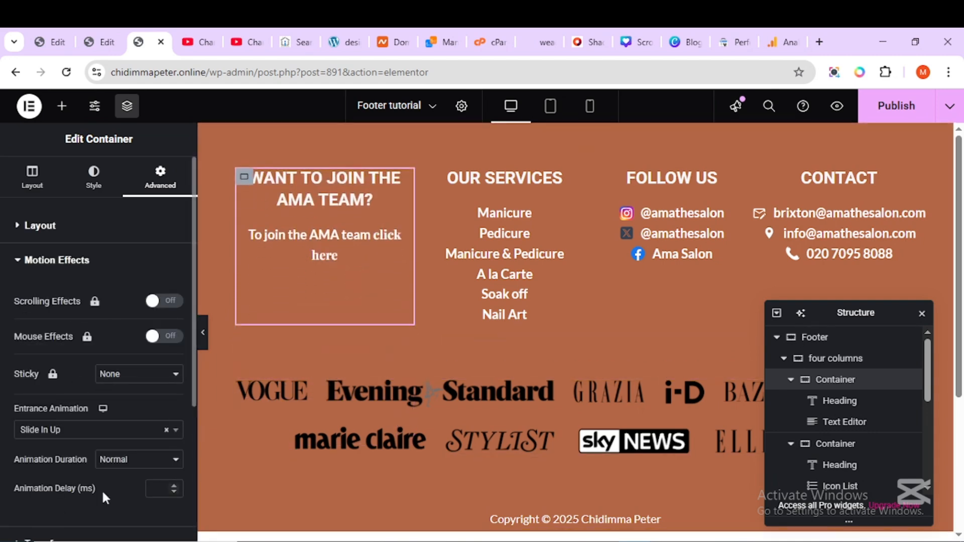
{"action": "left_click", "coordinate": [158, 488]}
{"action": "type", "text": "100"}
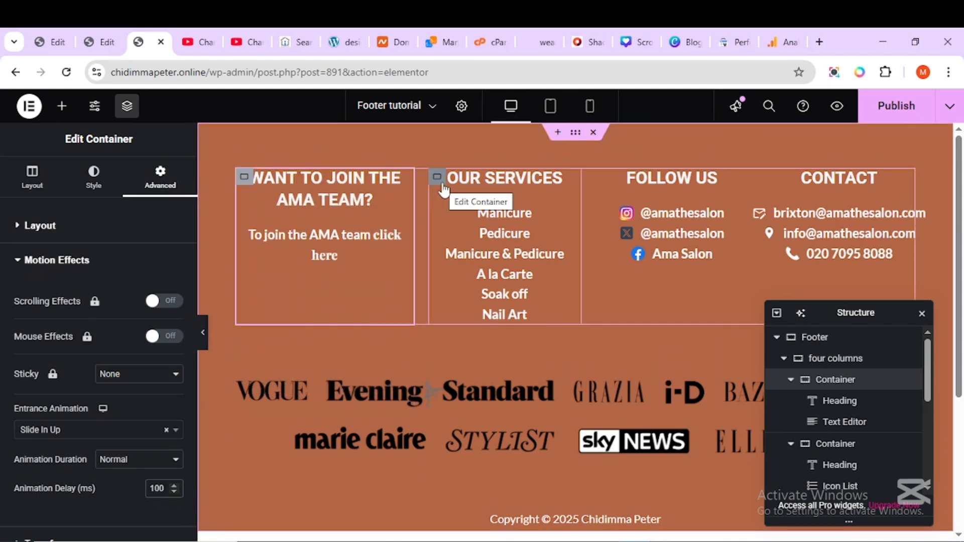
Give the "Our Services" column container a Slide In Up entrance animation with a 200 ms delay
{"action": "left_click", "coordinate": [440, 185]}
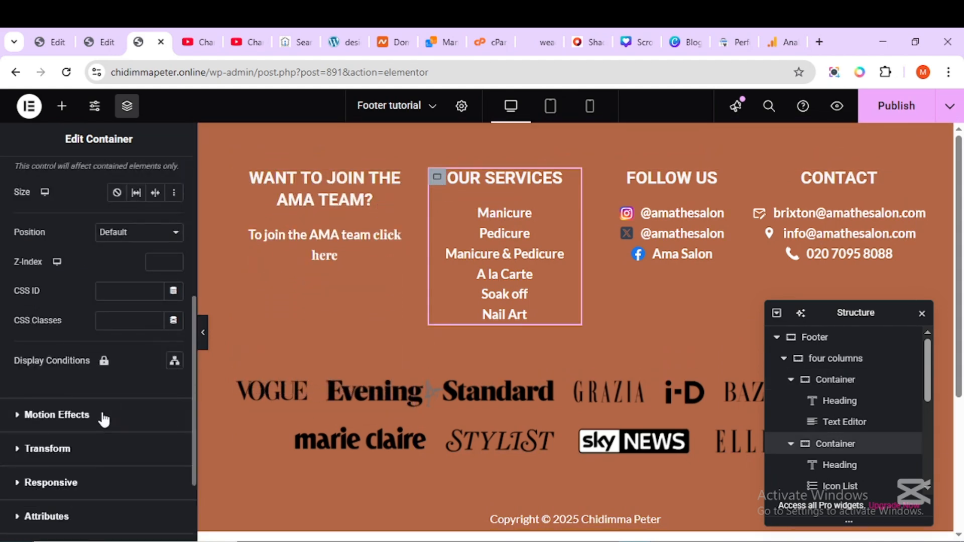
{"action": "left_click", "coordinate": [103, 417]}
{"action": "left_click", "coordinate": [78, 435]}
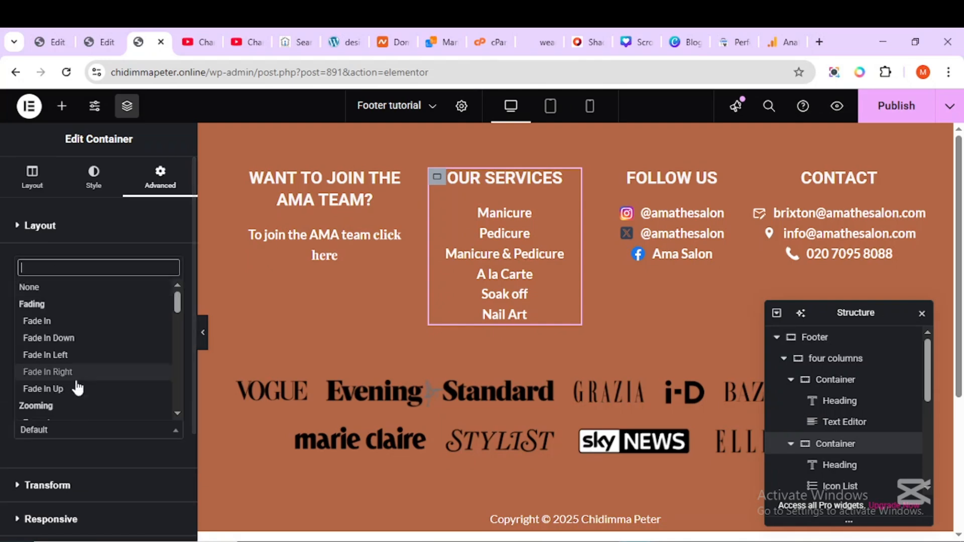
{"action": "scroll", "coordinate": [75, 387], "scroll_direction": "down", "scroll_amount": 5}
{"action": "left_click", "coordinate": [38, 393]}
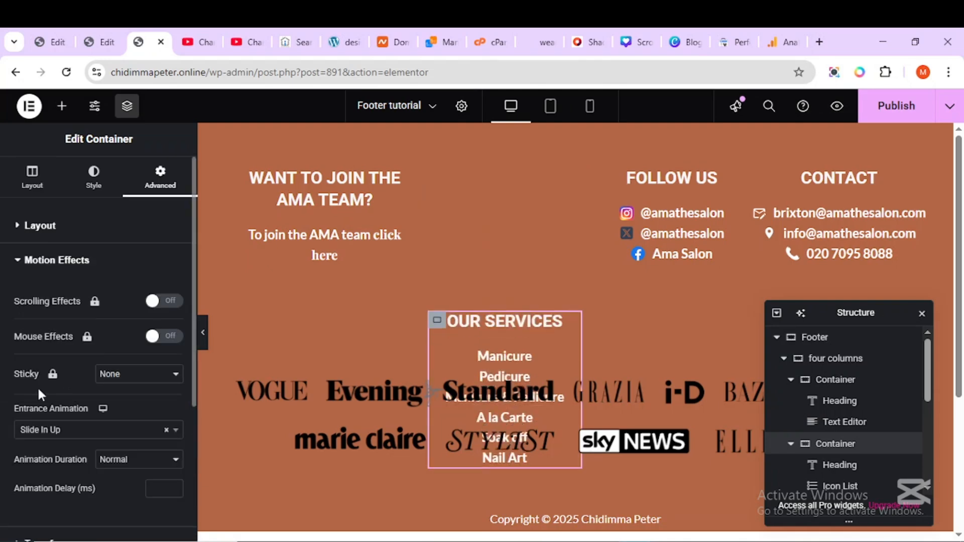
{"action": "left_click", "coordinate": [153, 484]}
{"action": "type", "text": "200"}
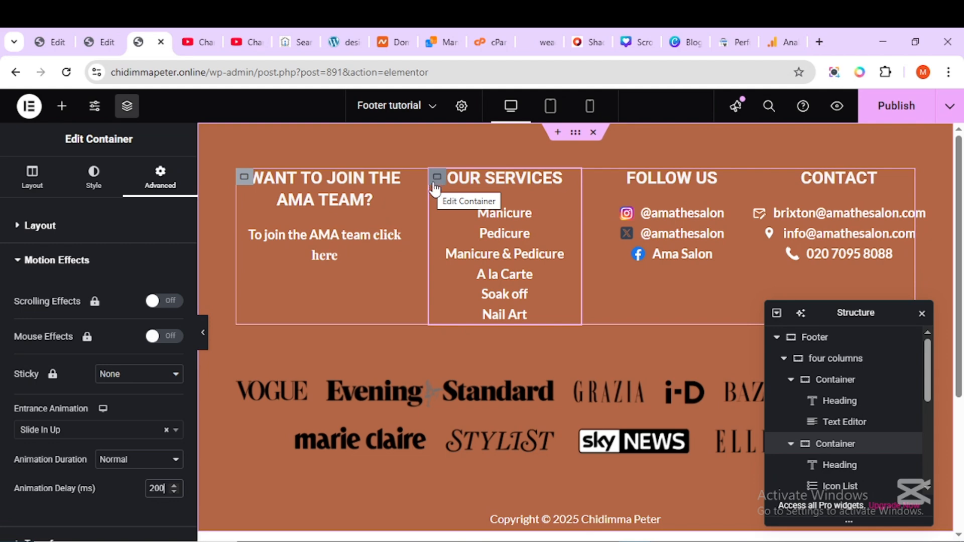
Give the "Follow Us" column container a Slide In Up entrance animation with a 300 ms delay
{"action": "left_click", "coordinate": [604, 177]}
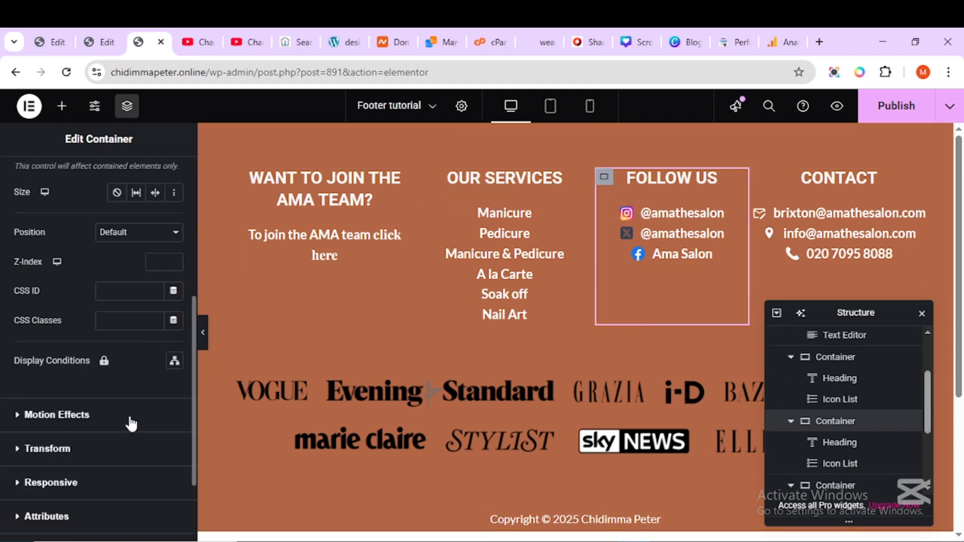
{"action": "left_click", "coordinate": [130, 418]}
{"action": "left_click", "coordinate": [149, 431]}
{"action": "scroll", "coordinate": [113, 389], "scroll_direction": "down", "scroll_amount": 7}
{"action": "scroll", "coordinate": [96, 371], "scroll_direction": "up", "scroll_amount": 1}
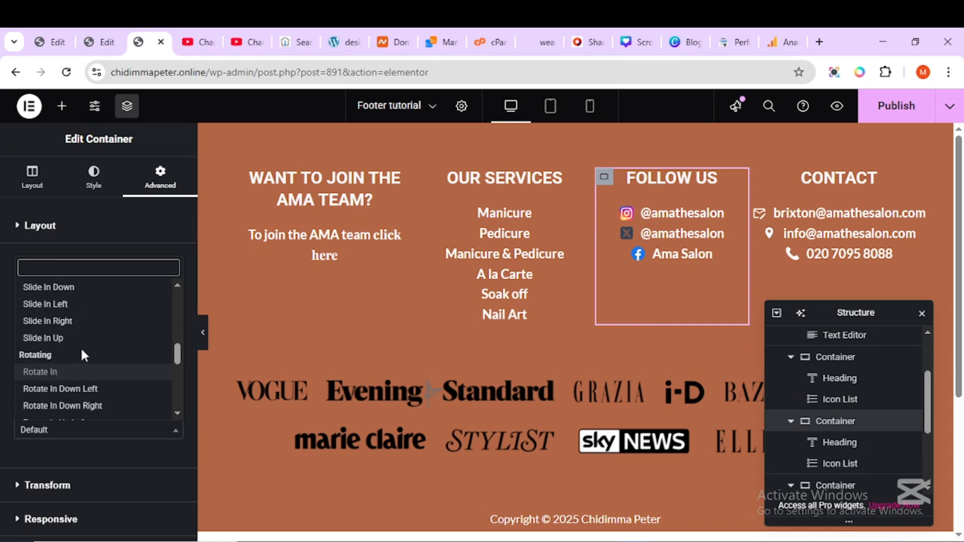
{"action": "left_click", "coordinate": [83, 338]}
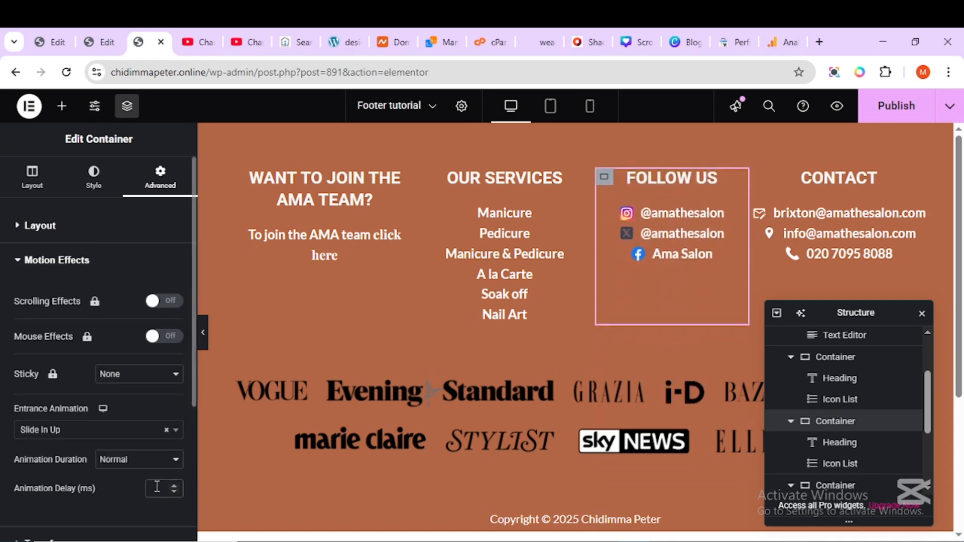
{"action": "left_click", "coordinate": [157, 487]}
{"action": "type", "text": "300"}
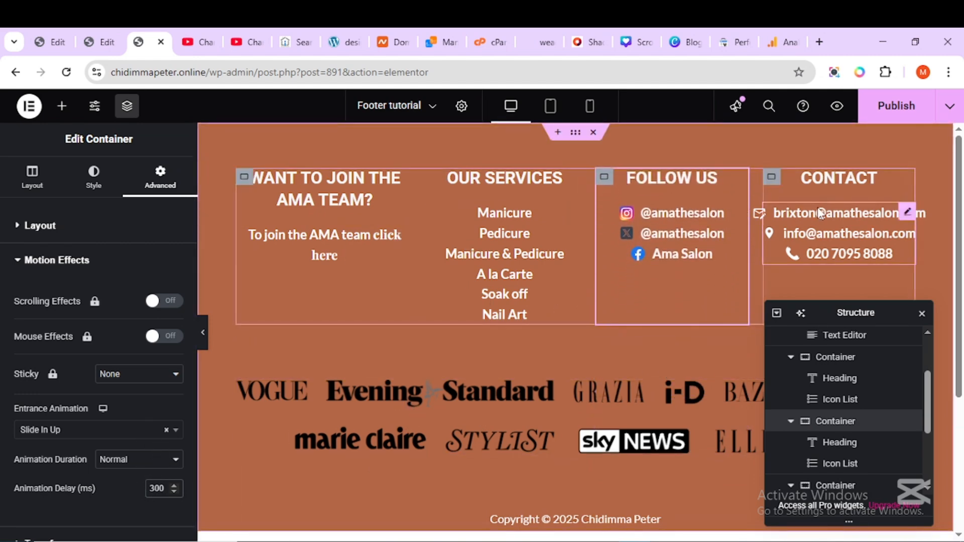
Give the "Contact" column container a Slide In Up entrance animation with a 400 ms delay
{"action": "left_click", "coordinate": [773, 179]}
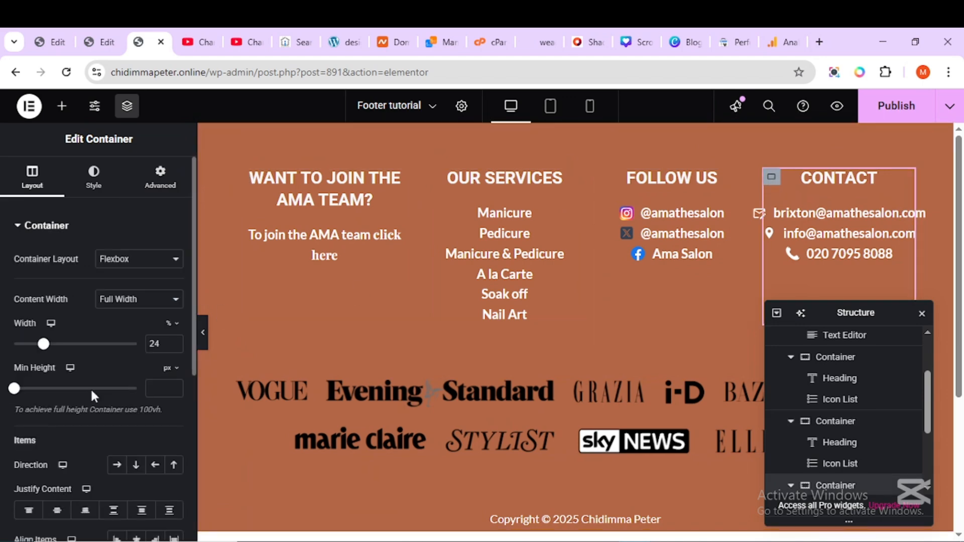
{"action": "scroll", "coordinate": [150, 441], "scroll_direction": "down", "scroll_amount": 3}
{"action": "left_click", "coordinate": [143, 416]}
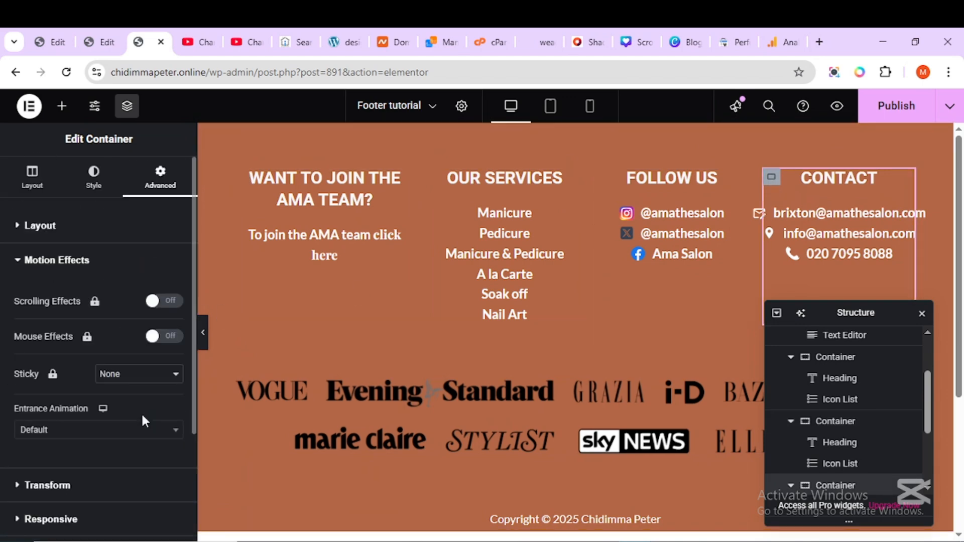
{"action": "left_click", "coordinate": [121, 438]}
{"action": "scroll", "coordinate": [107, 382], "scroll_direction": "down", "scroll_amount": 5}
{"action": "left_click", "coordinate": [107, 395]}
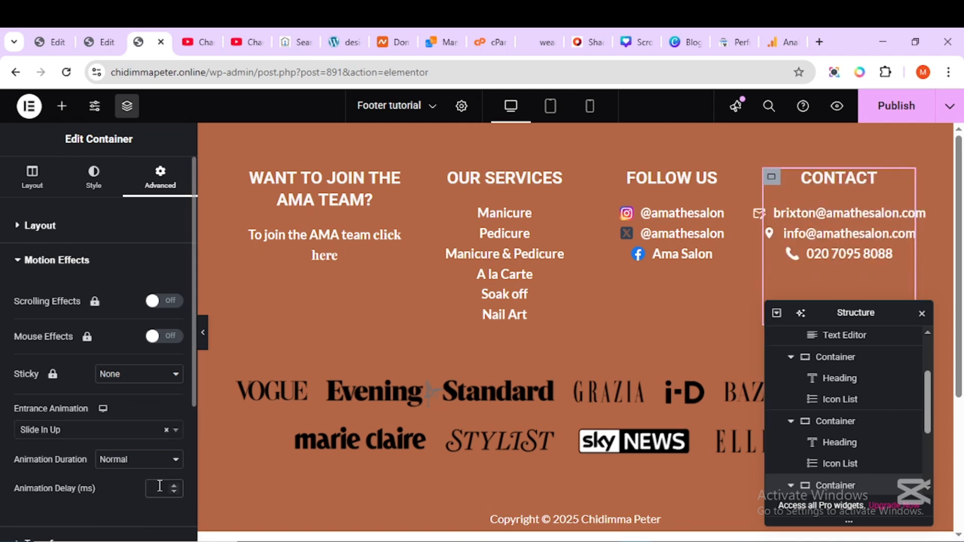
{"action": "type", "text": "400"}
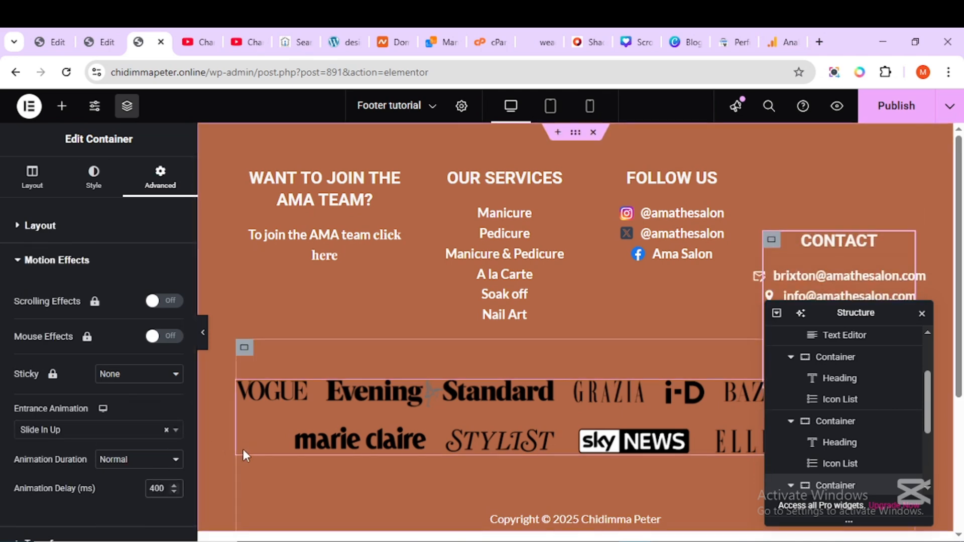
Apply a Slide In Up entrance animation to the brand logos image and publish the footer template
{"action": "left_click", "coordinate": [246, 393]}
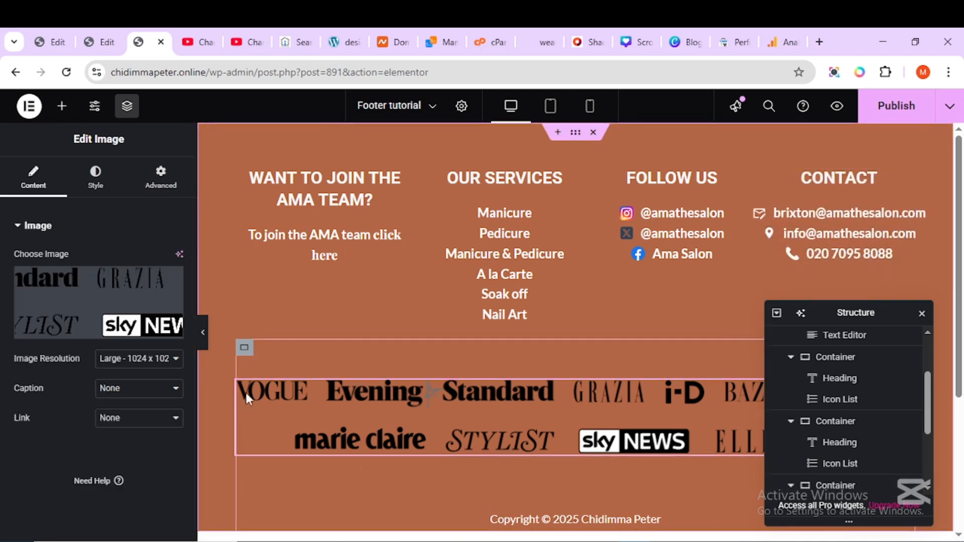
{"action": "left_click", "coordinate": [161, 178]}
{"action": "left_click", "coordinate": [133, 314]}
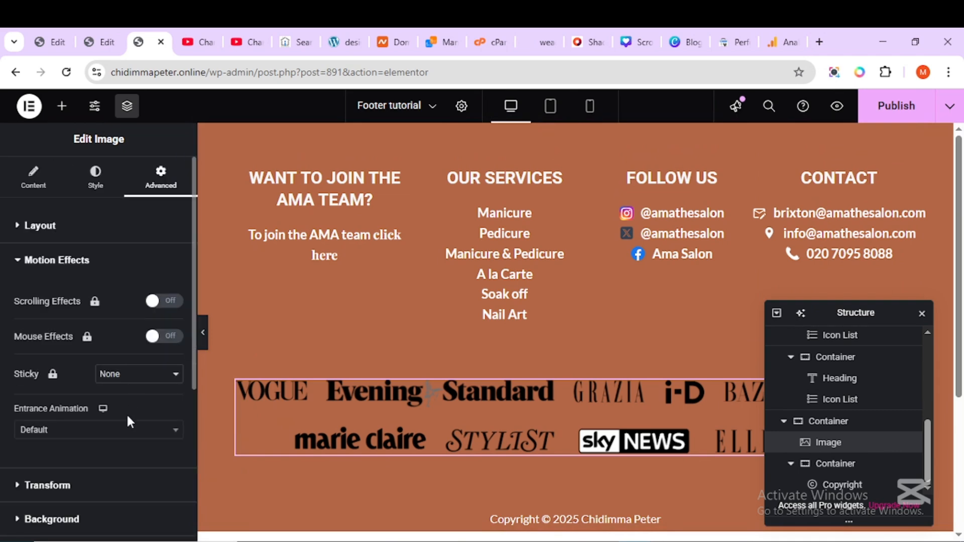
{"action": "left_click", "coordinate": [127, 428]}
{"action": "scroll", "coordinate": [92, 378], "scroll_direction": "down", "scroll_amount": 5}
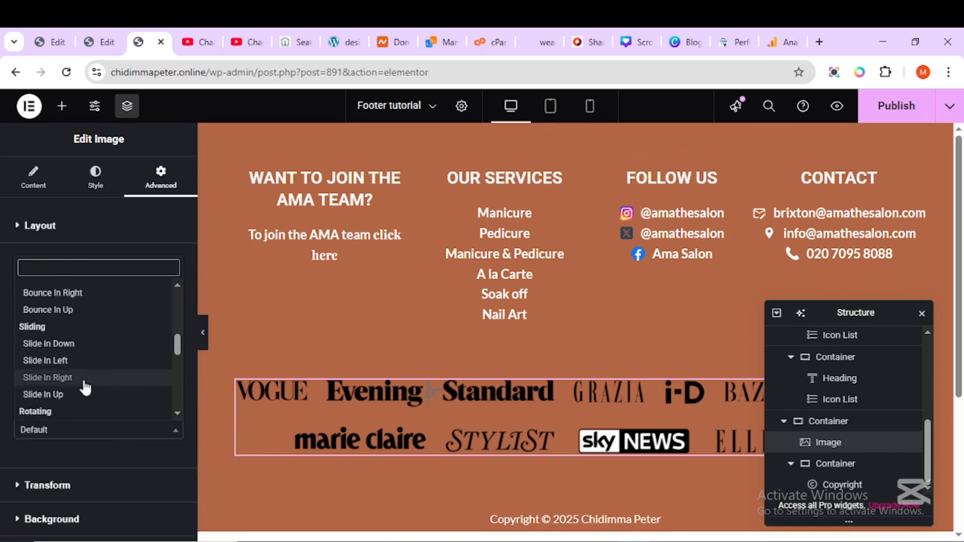
{"action": "left_click", "coordinate": [74, 394]}
{"action": "scroll", "coordinate": [393, 409], "scroll_direction": "down", "scroll_amount": 1}
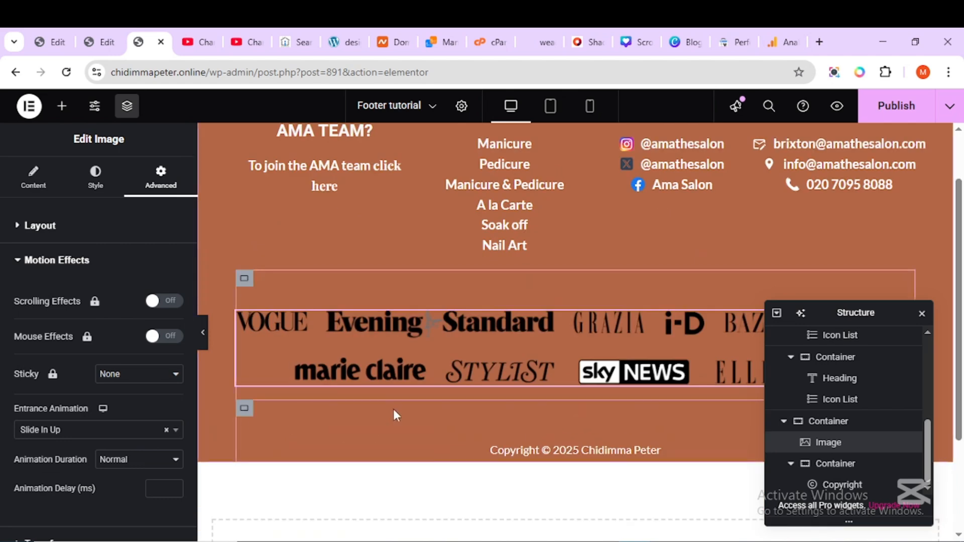
{"action": "scroll", "coordinate": [380, 390], "scroll_direction": "up", "scroll_amount": 1}
{"action": "scroll", "coordinate": [381, 391], "scroll_direction": "down", "scroll_amount": 3}
{"action": "scroll", "coordinate": [380, 391], "scroll_direction": "up", "scroll_amount": 3}
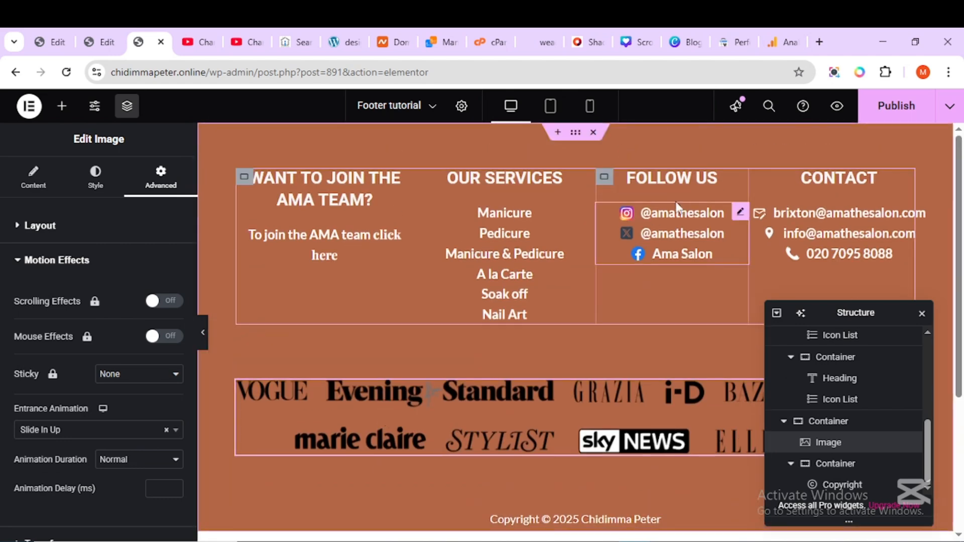
{"action": "left_click", "coordinate": [888, 107]}
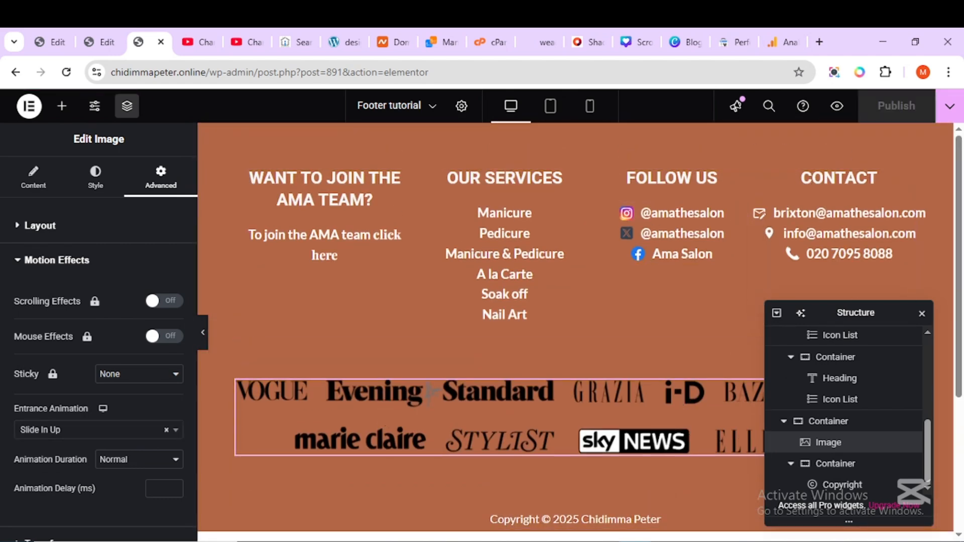
Switch to the live site in the incognito browser window, open the Contact Us page and examine its footer columns and brand logos
{"action": "left_click", "coordinate": [656, 520]}
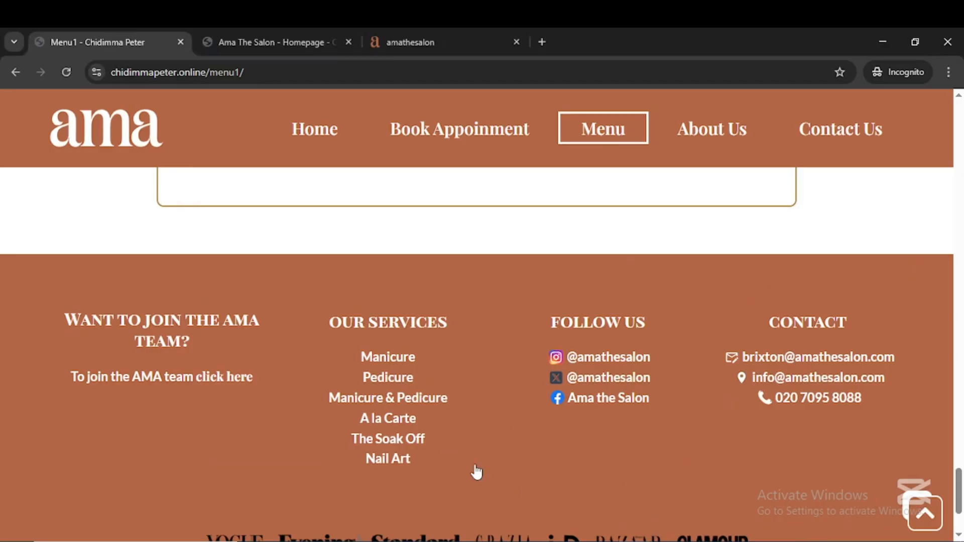
{"action": "left_click", "coordinate": [841, 131]}
{"action": "scroll", "coordinate": [602, 301], "scroll_direction": "down", "scroll_amount": 15}
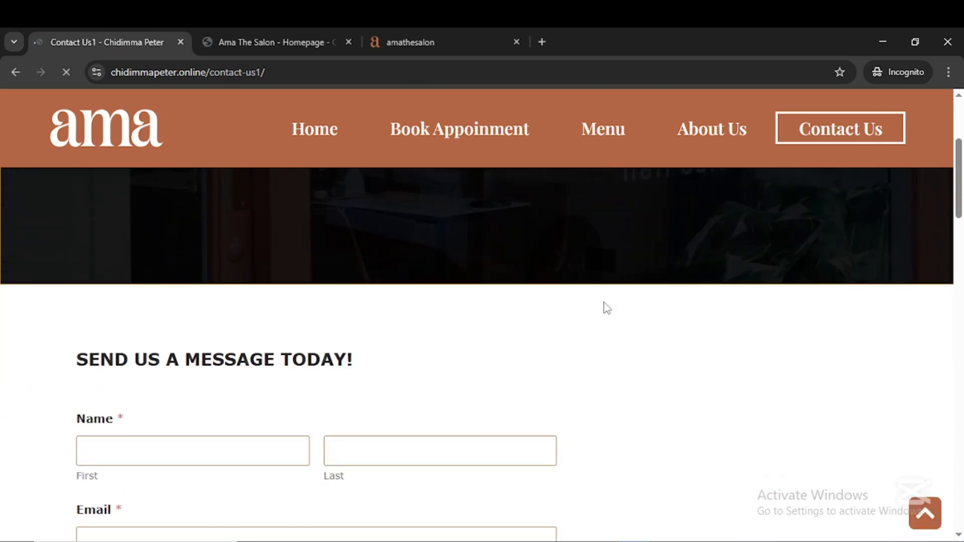
{"action": "scroll", "coordinate": [599, 368], "scroll_direction": "down", "scroll_amount": 10}
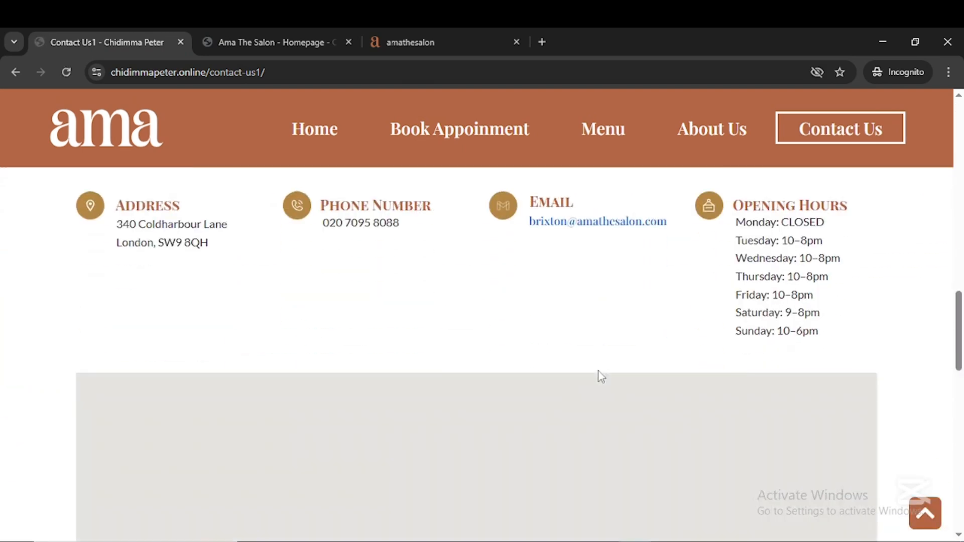
{"action": "scroll", "coordinate": [600, 370], "scroll_direction": "down", "scroll_amount": 10}
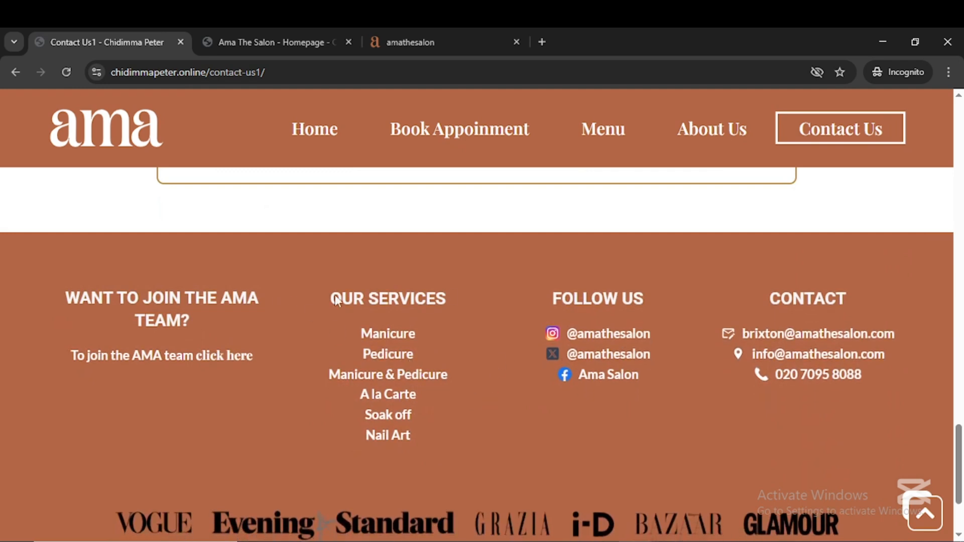
{"action": "scroll", "coordinate": [590, 311], "scroll_direction": "up", "scroll_amount": 2}
{"action": "scroll", "coordinate": [589, 309], "scroll_direction": "up", "scroll_amount": 3}
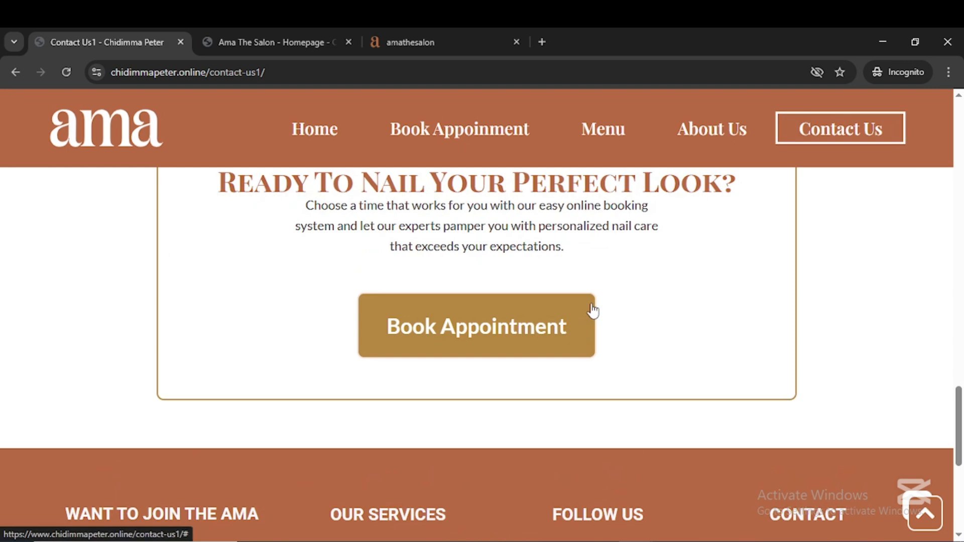
{"action": "scroll", "coordinate": [592, 306], "scroll_direction": "down", "scroll_amount": 3}
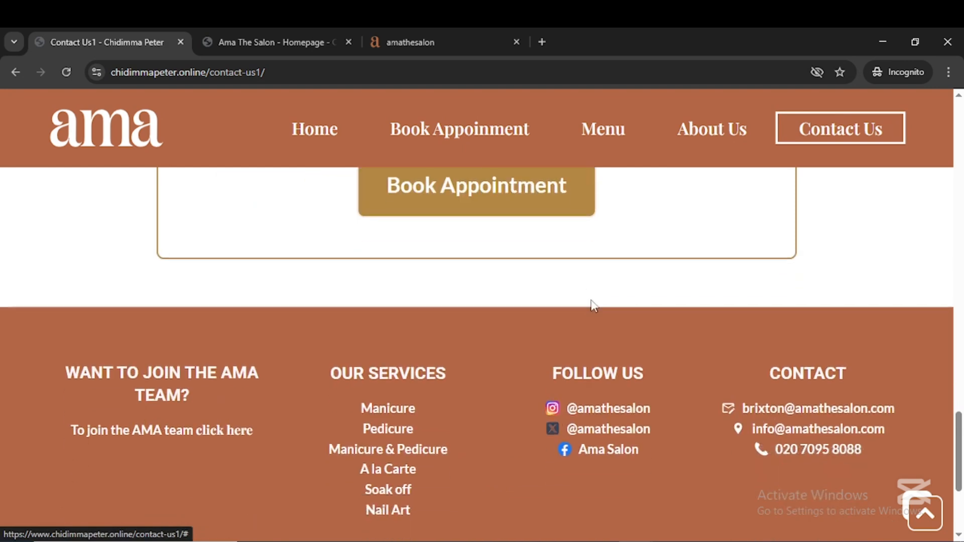
{"action": "scroll", "coordinate": [682, 323], "scroll_direction": "up", "scroll_amount": 6}
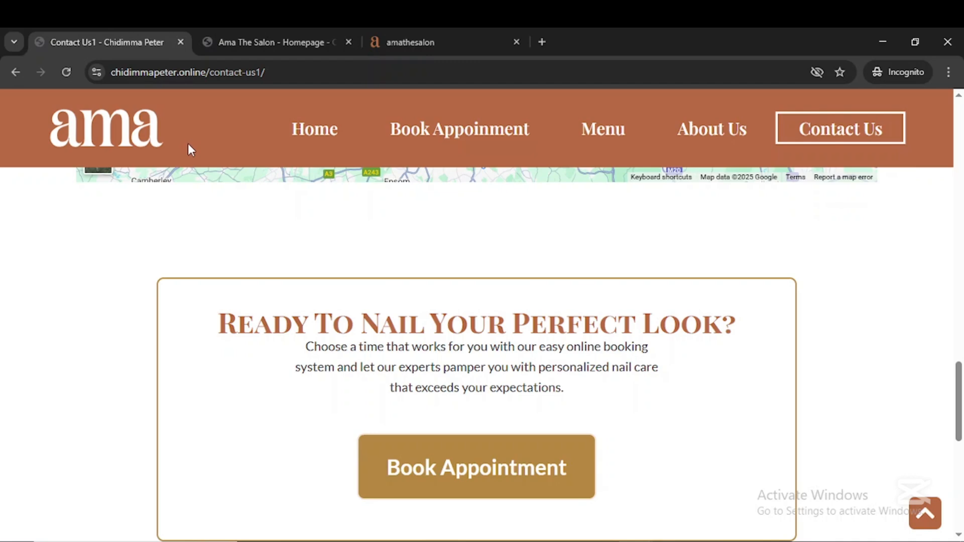
{"action": "scroll", "coordinate": [270, 183], "scroll_direction": "down", "scroll_amount": 5}
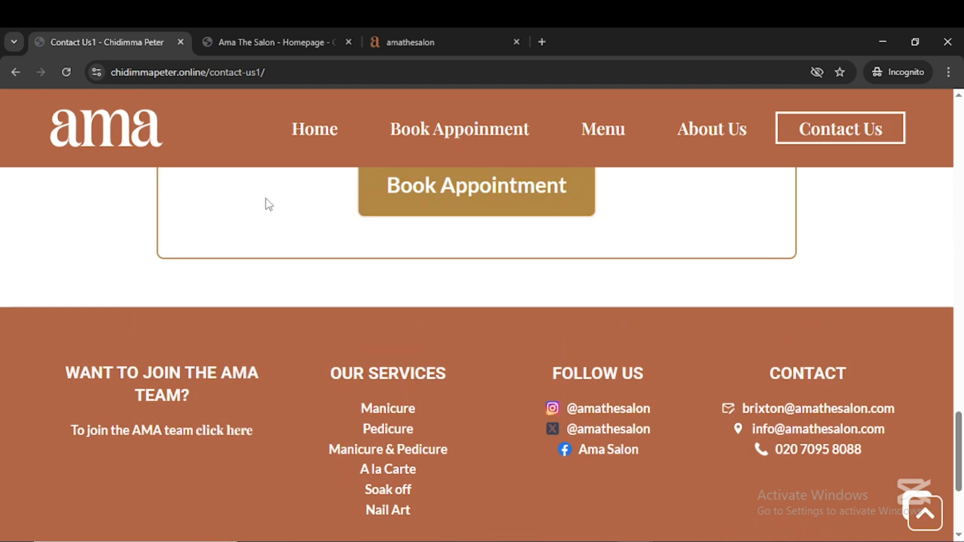
{"action": "scroll", "coordinate": [268, 203], "scroll_direction": "down", "scroll_amount": 1}
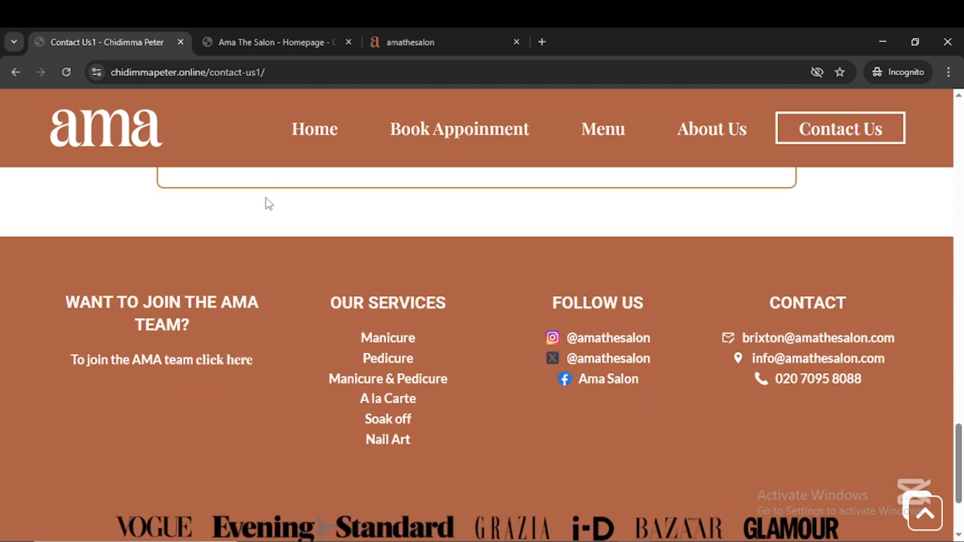
{"action": "scroll", "coordinate": [269, 203], "scroll_direction": "down", "scroll_amount": 1}
{"action": "scroll", "coordinate": [266, 204], "scroll_direction": "up", "scroll_amount": 3}
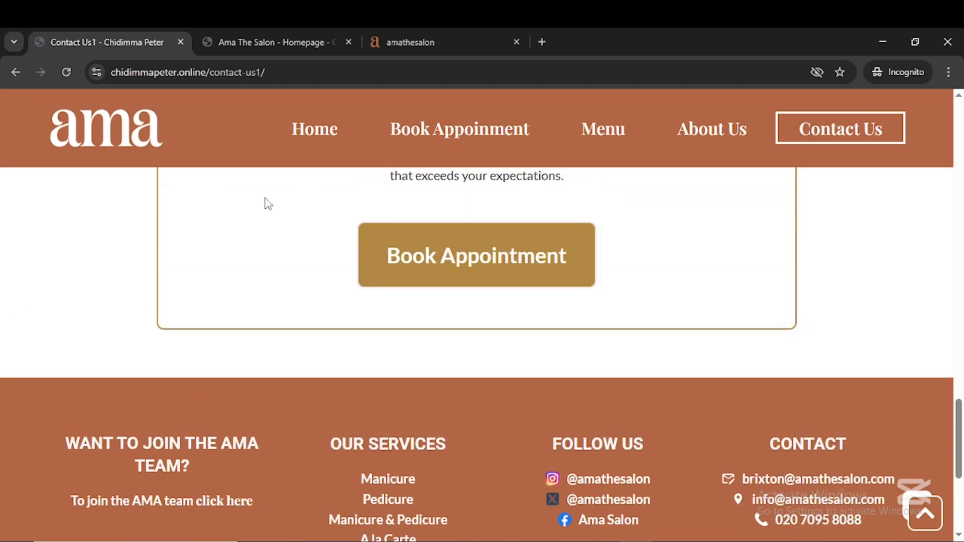
{"action": "scroll", "coordinate": [268, 204], "scroll_direction": "up", "scroll_amount": 1}
{"action": "scroll", "coordinate": [266, 201], "scroll_direction": "up", "scroll_amount": 3}
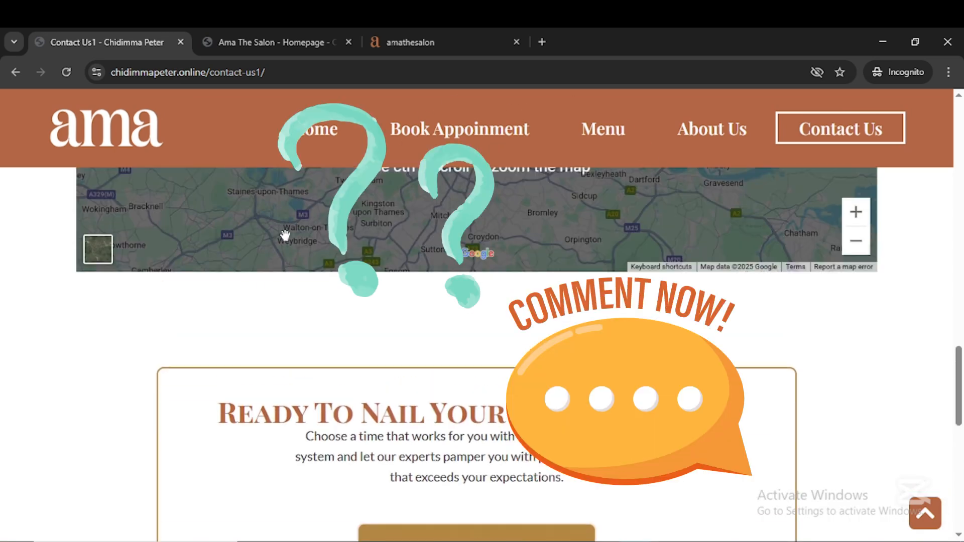
{"action": "scroll", "coordinate": [286, 236], "scroll_direction": "down", "scroll_amount": 3}
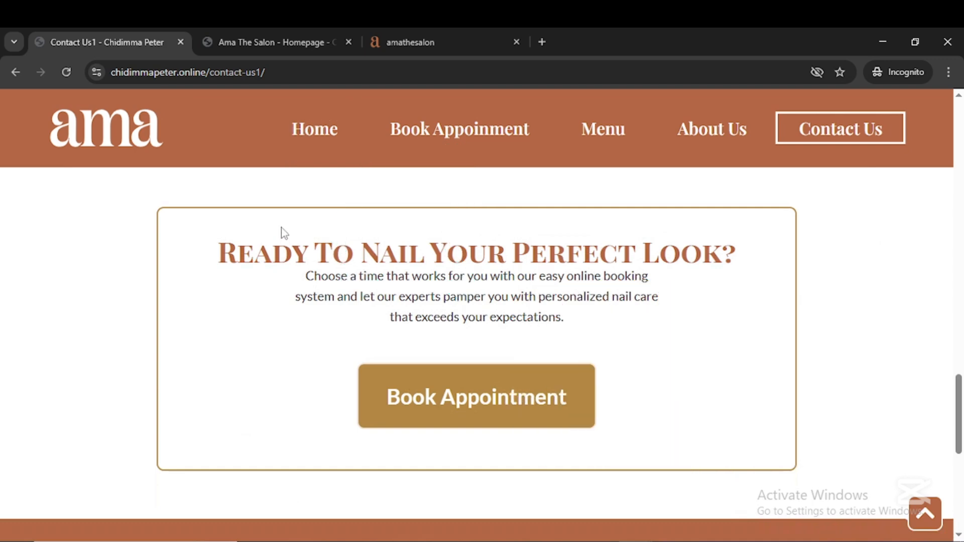
{"action": "scroll", "coordinate": [745, 482], "scroll_direction": "down", "scroll_amount": 3}
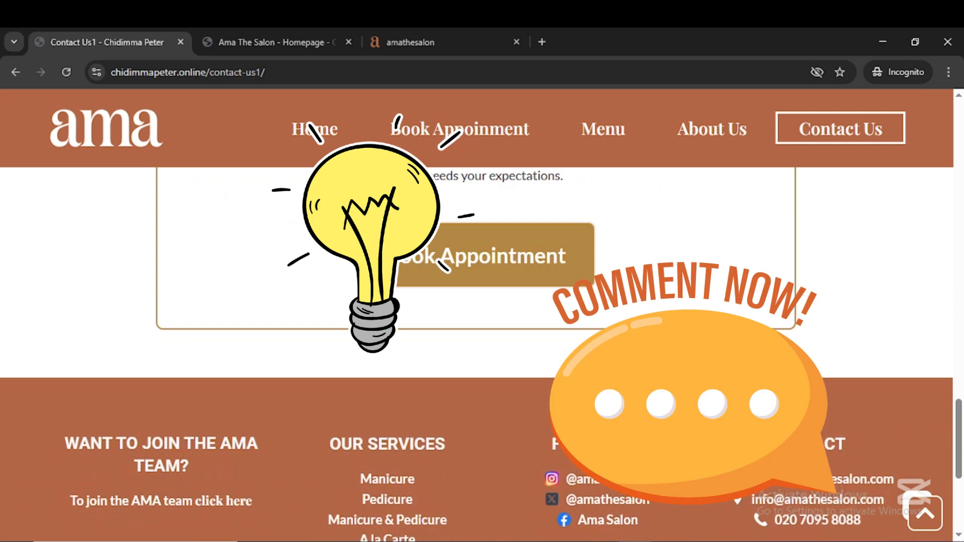
{"action": "scroll", "coordinate": [745, 474], "scroll_direction": "down", "scroll_amount": 1}
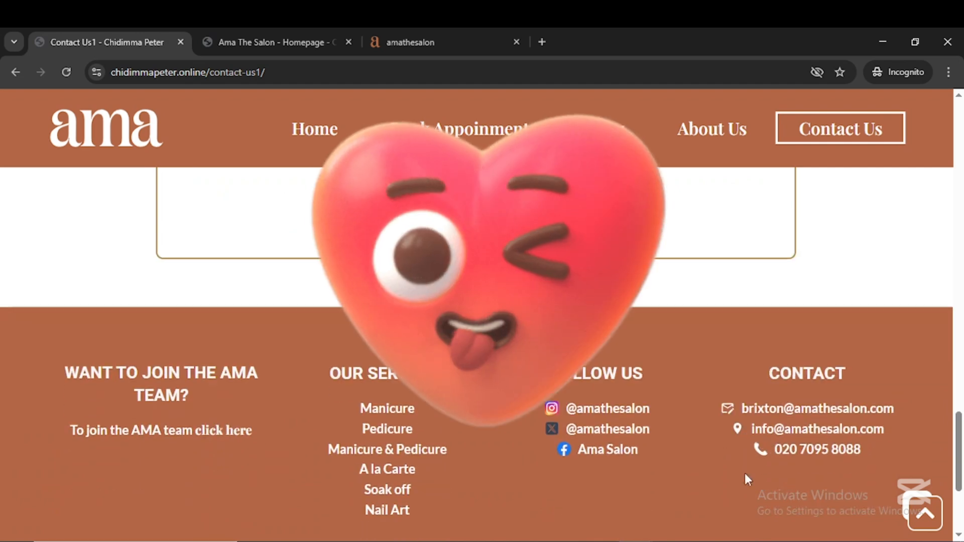